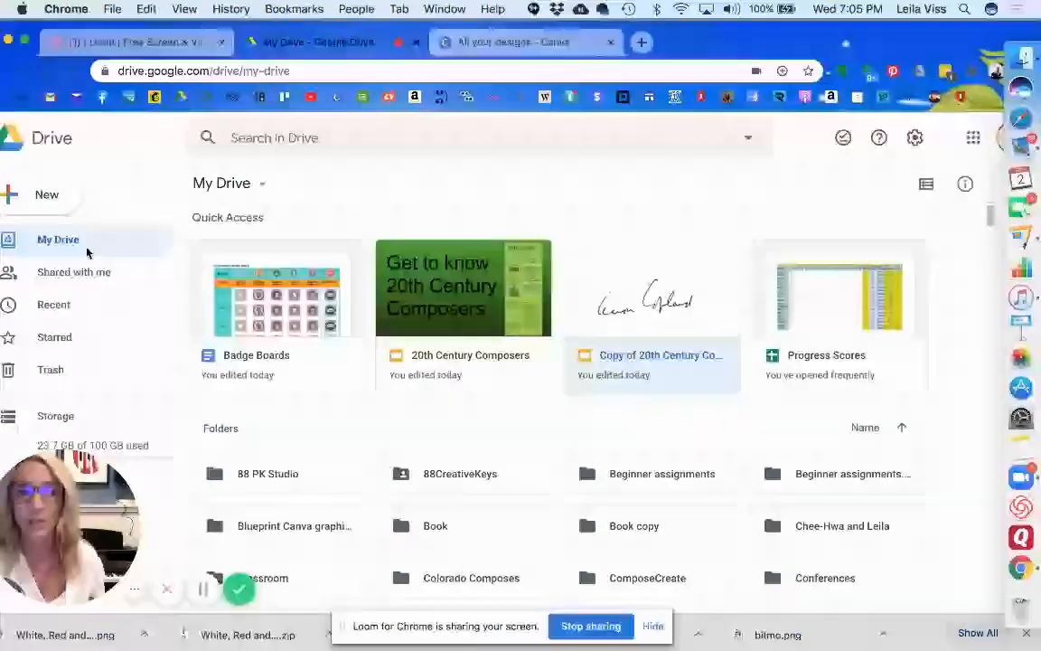
Create a new blank Google Docs document from My Drive.
left_click(50, 199)
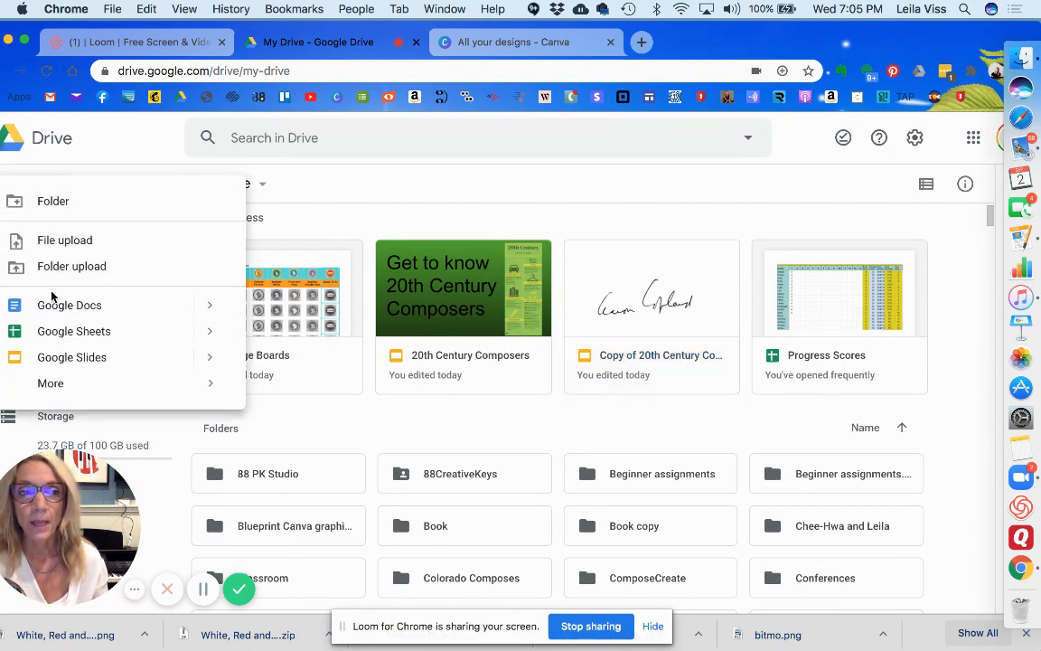
left_click(52, 306)
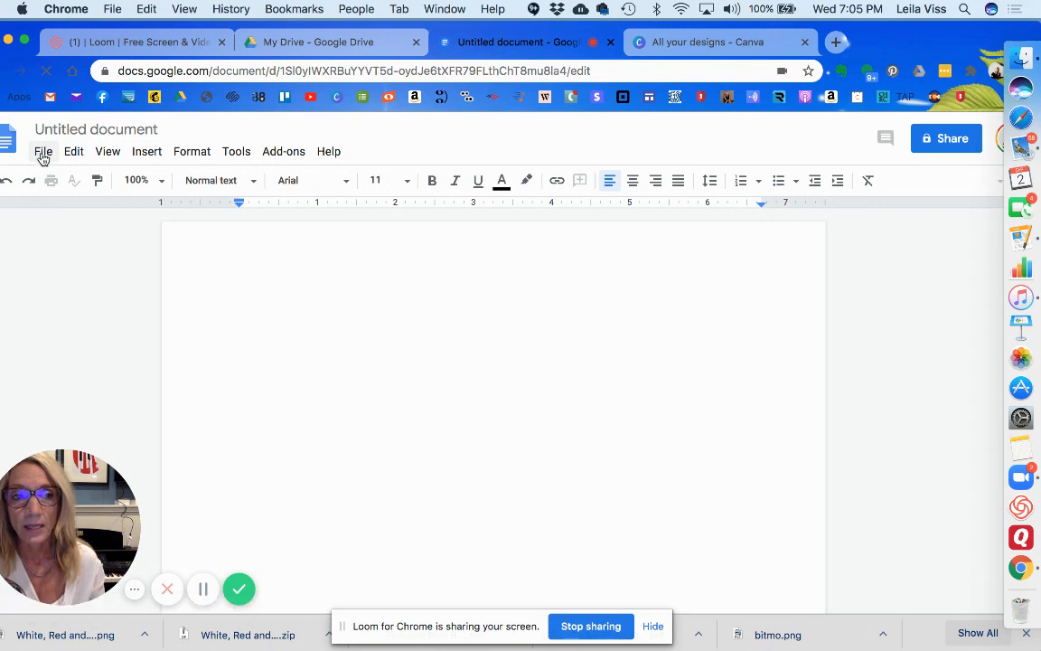
In the page setup, set the paper size to Tabloid (11" x 17") and the orientation to Landscape.
left_click(42, 154)
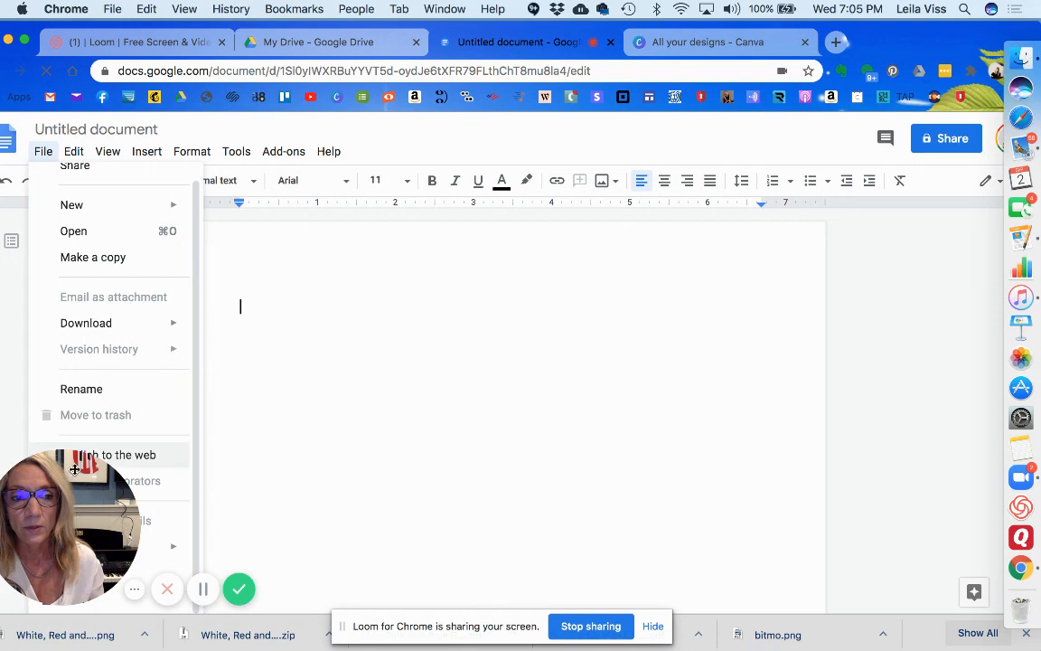
left_click(221, 449)
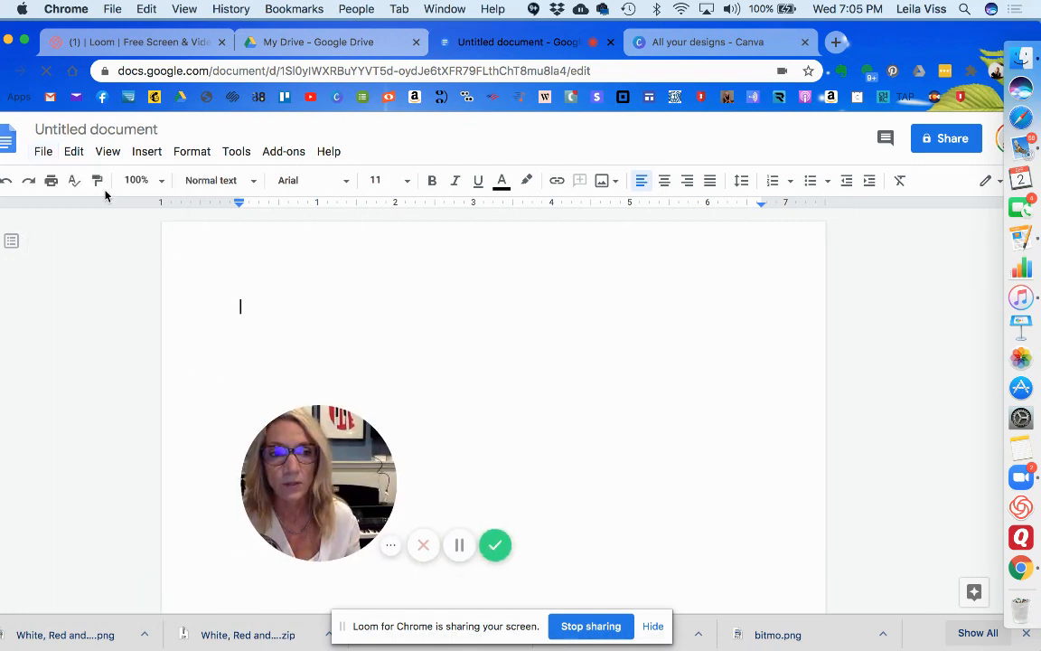
left_click(44, 153)
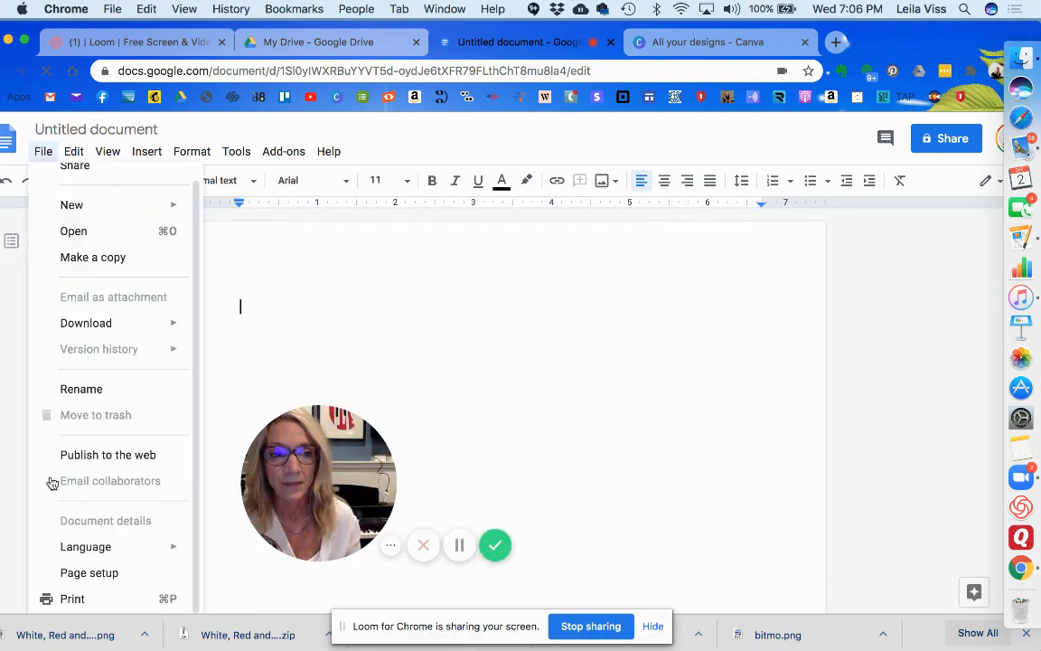
left_click(86, 575)
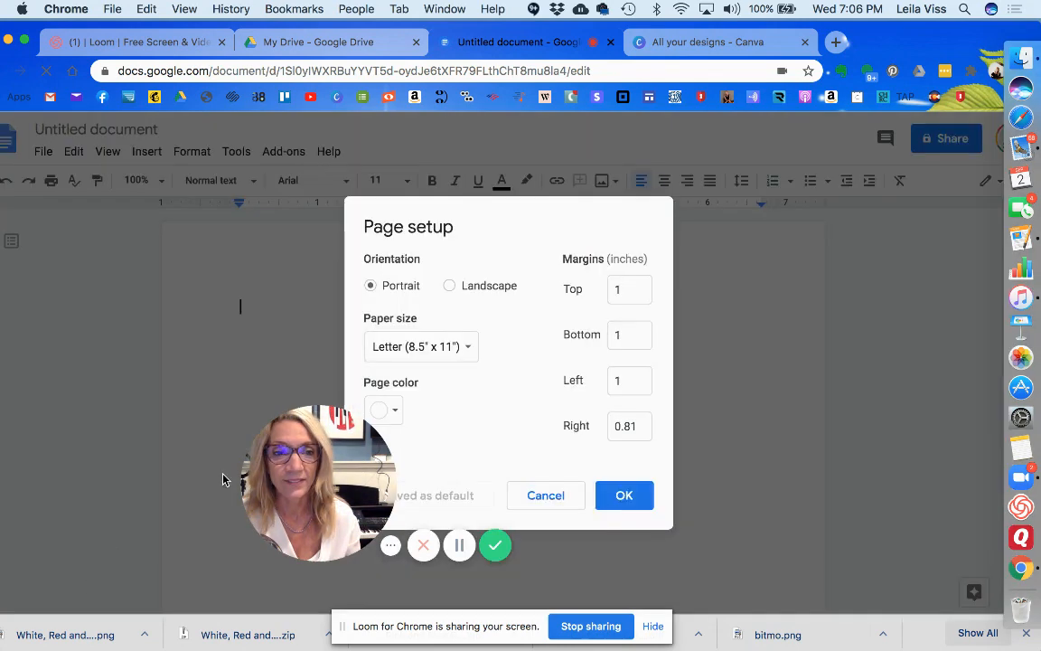
left_click(469, 352)
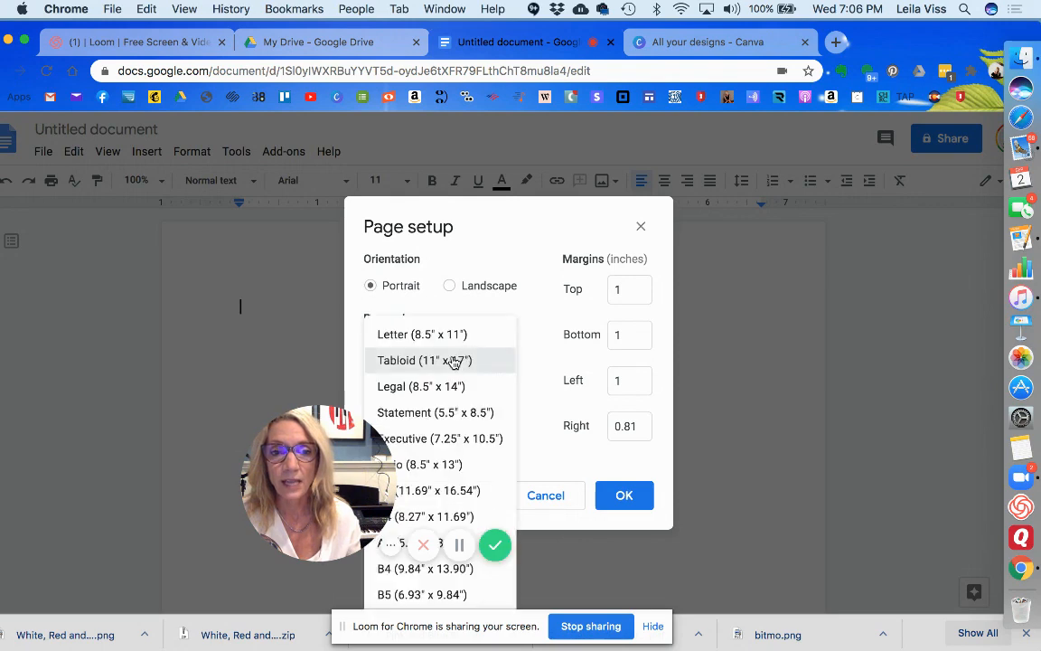
left_click(457, 361)
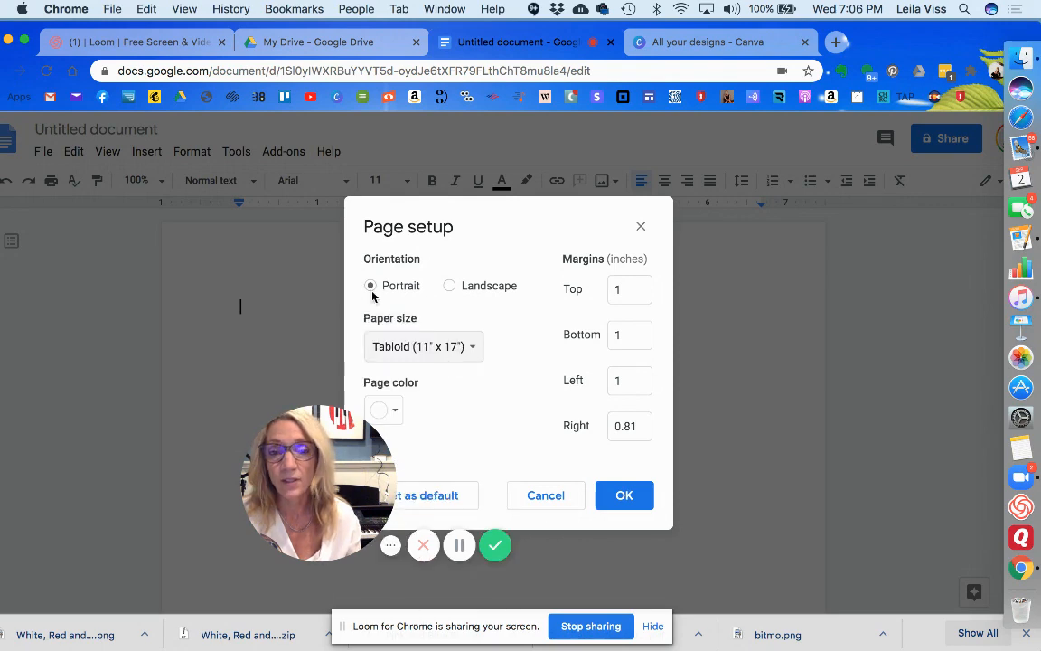
left_click(449, 287)
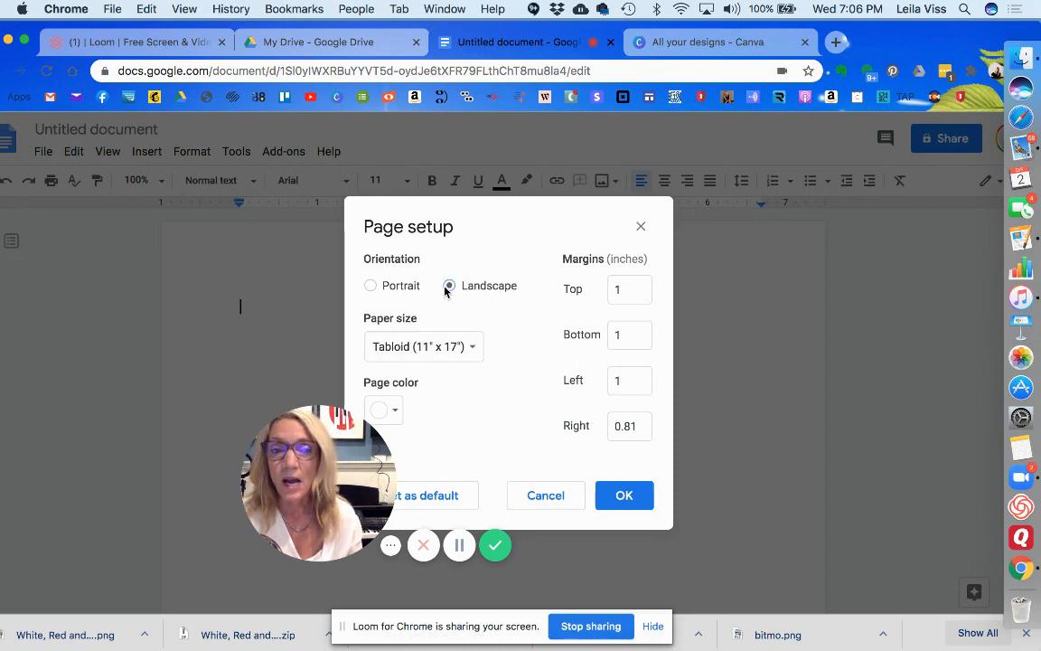
Clear the top margin in the page setup and re-enter it as 1 inch.
left_click(628, 288)
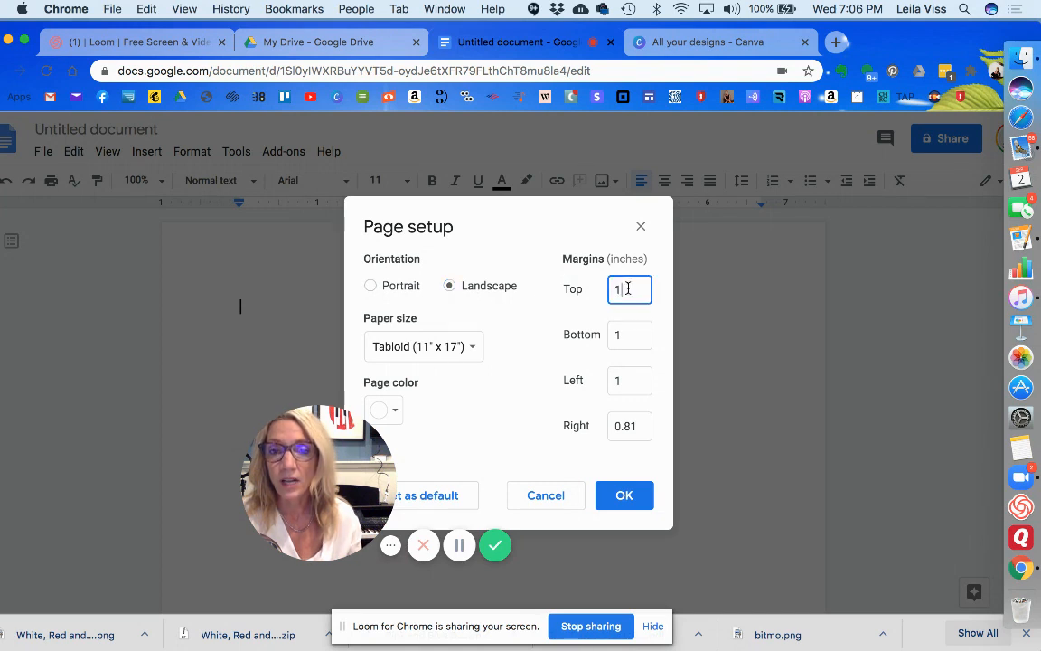
key("BackSpace")
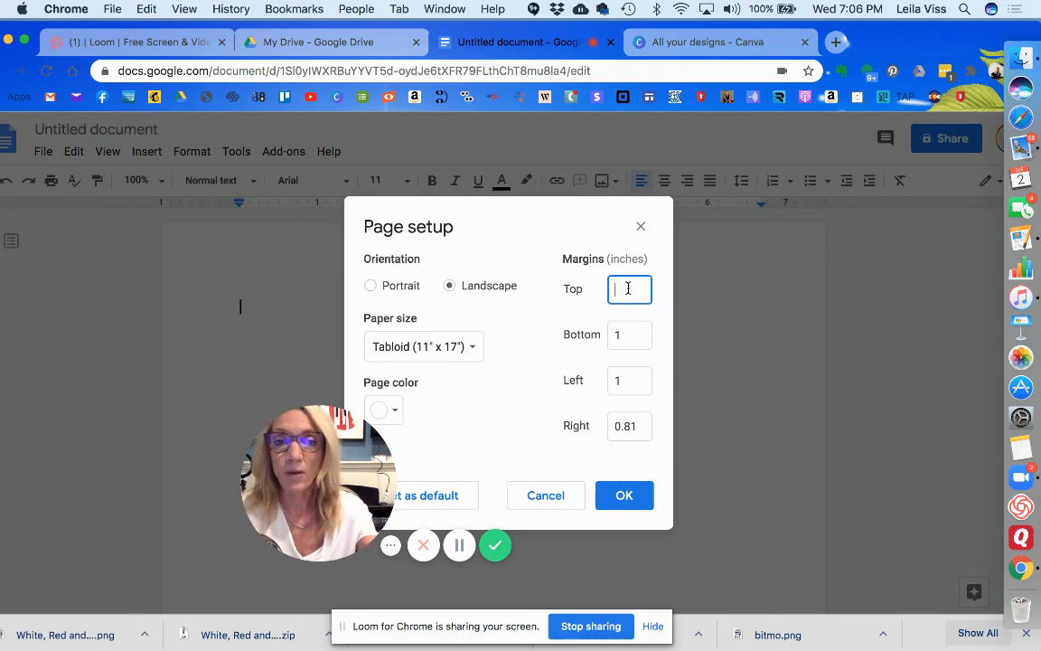
type("1")
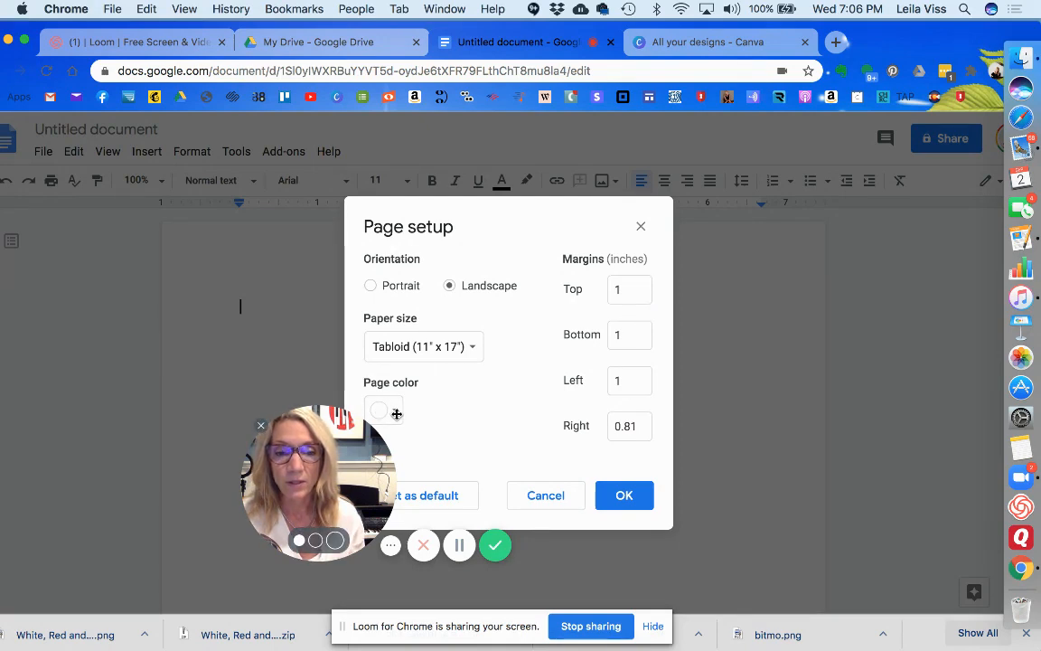
left_click_drag(324, 428, 85, 452)
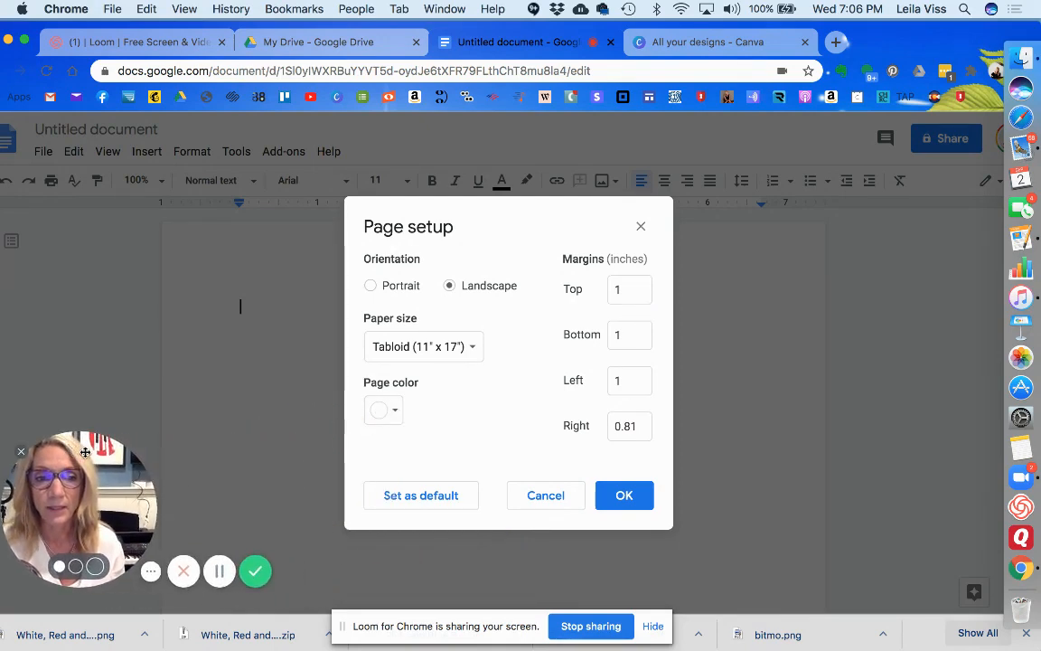
Try a light blue page color, set it back to white, and apply the page setup.
left_click(395, 412)
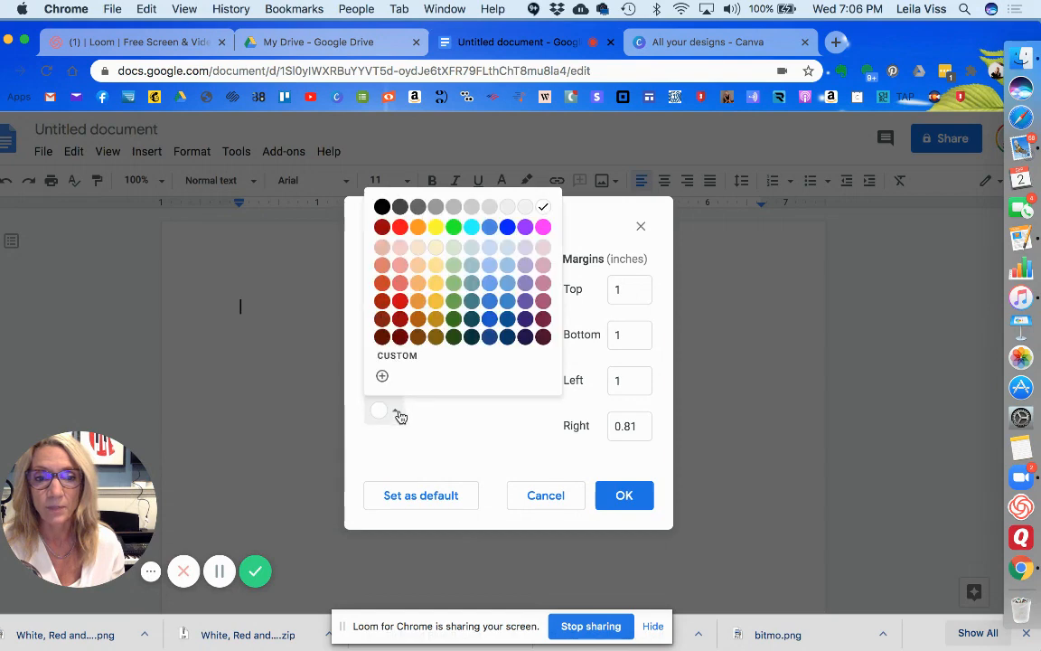
left_click(507, 265)
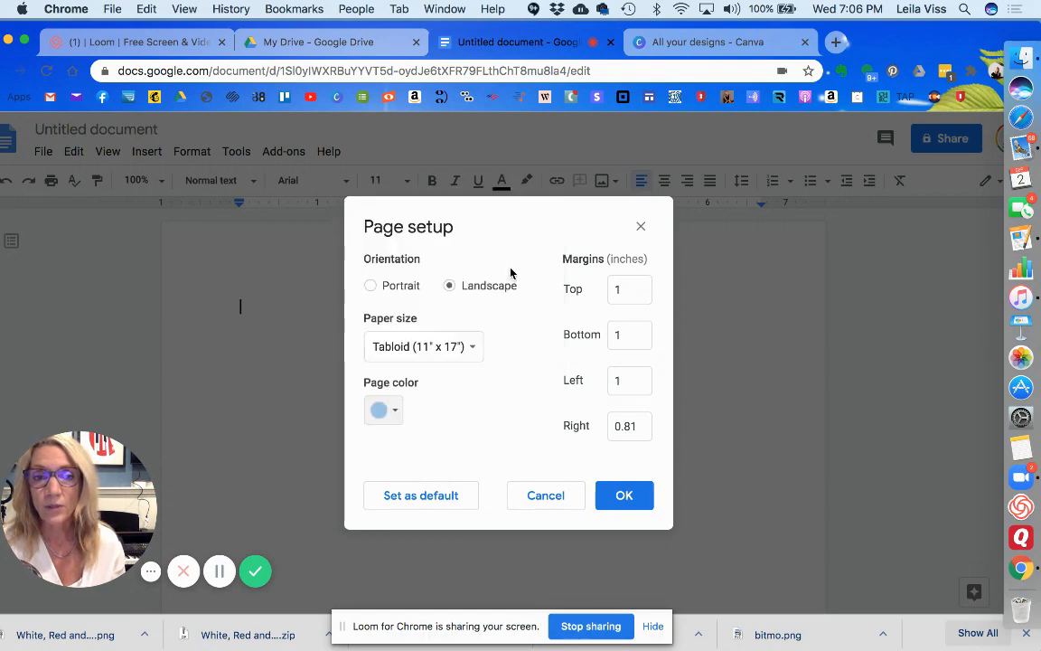
left_click(395, 414)
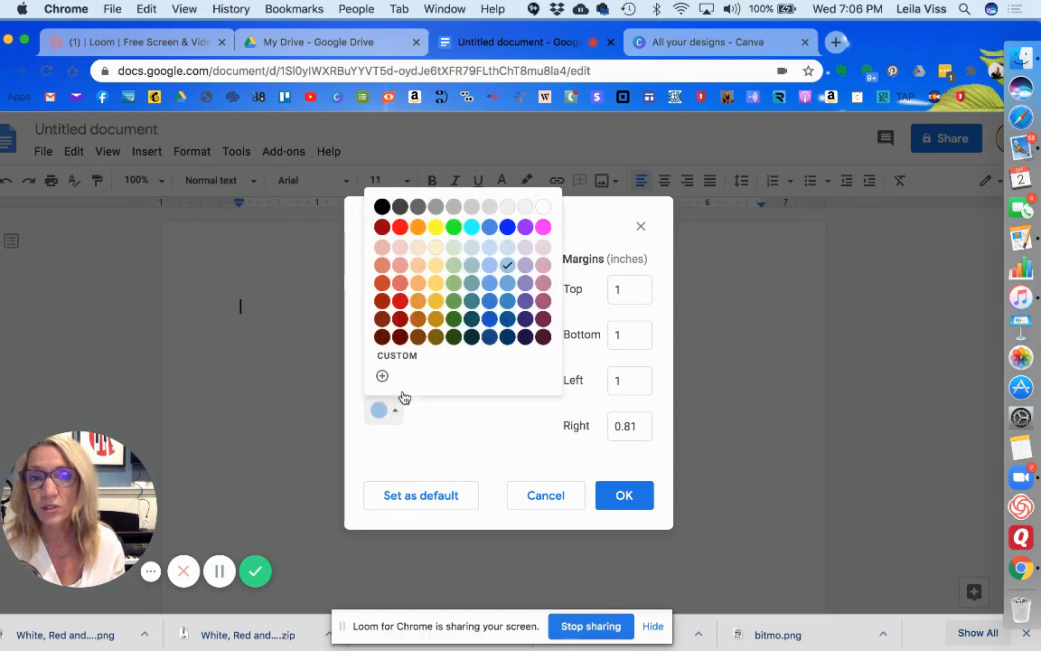
left_click(541, 210)
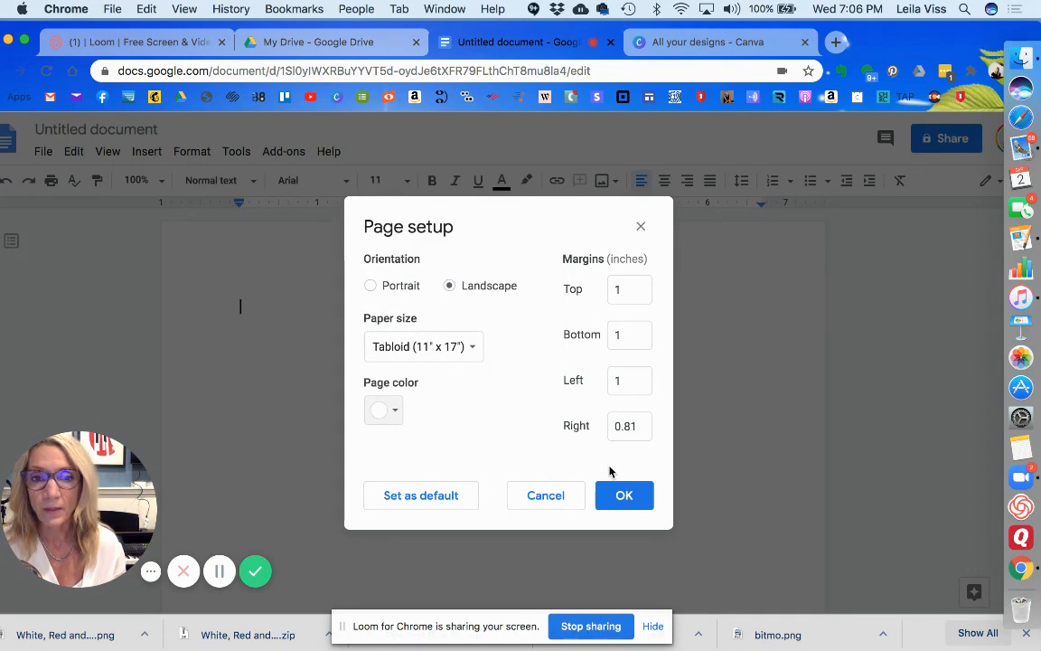
left_click(635, 495)
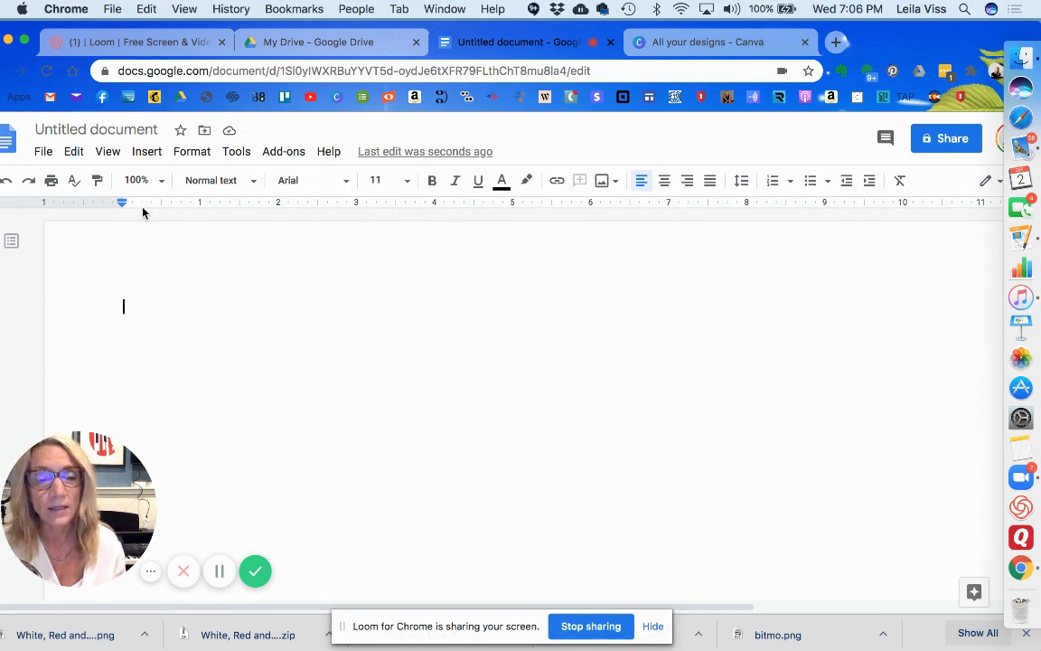
Insert a table with 8 columns and 6 rows into the blank document.
left_click(159, 153)
mouse_move(159, 209)
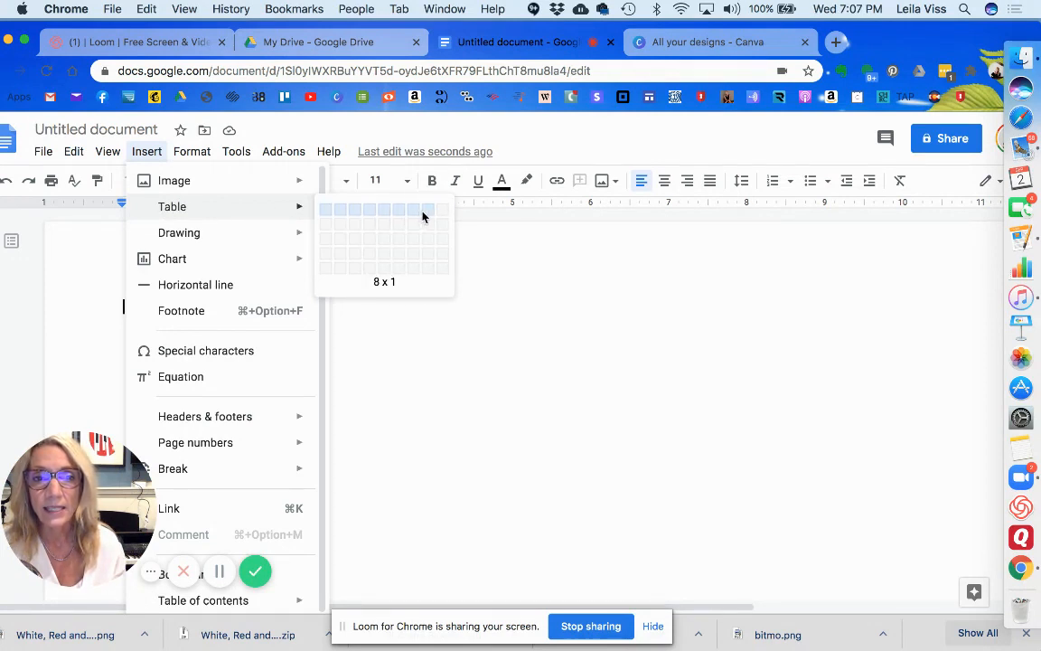
left_click(428, 277)
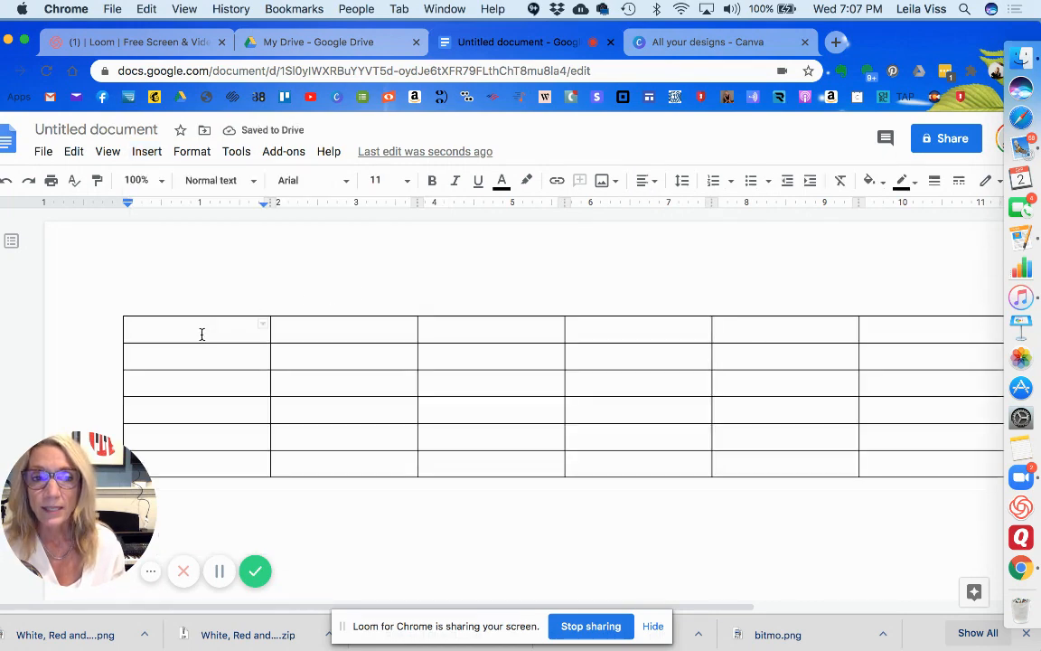
Enter the title "Digital Badge Board" on the line above the table.
left_click(190, 305)
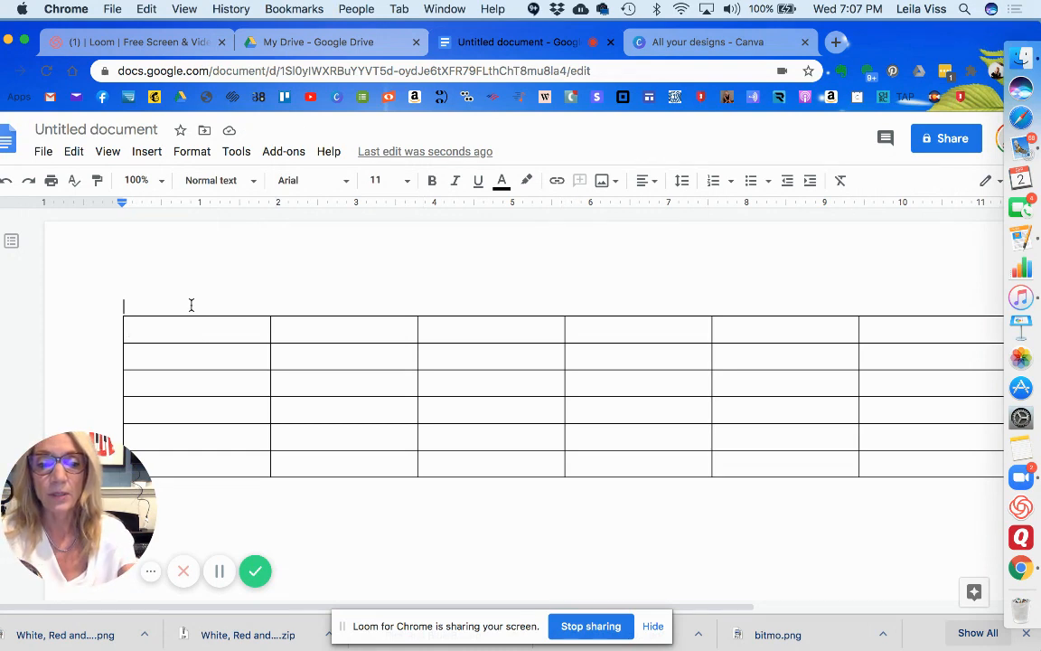
type("Digi")
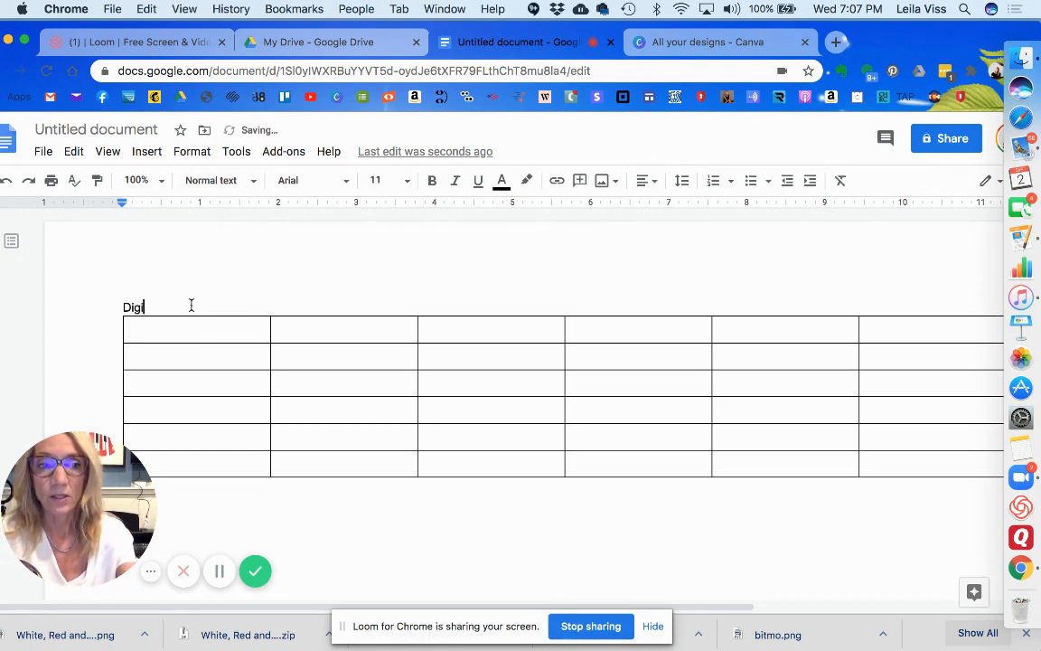
type("tal Bad")
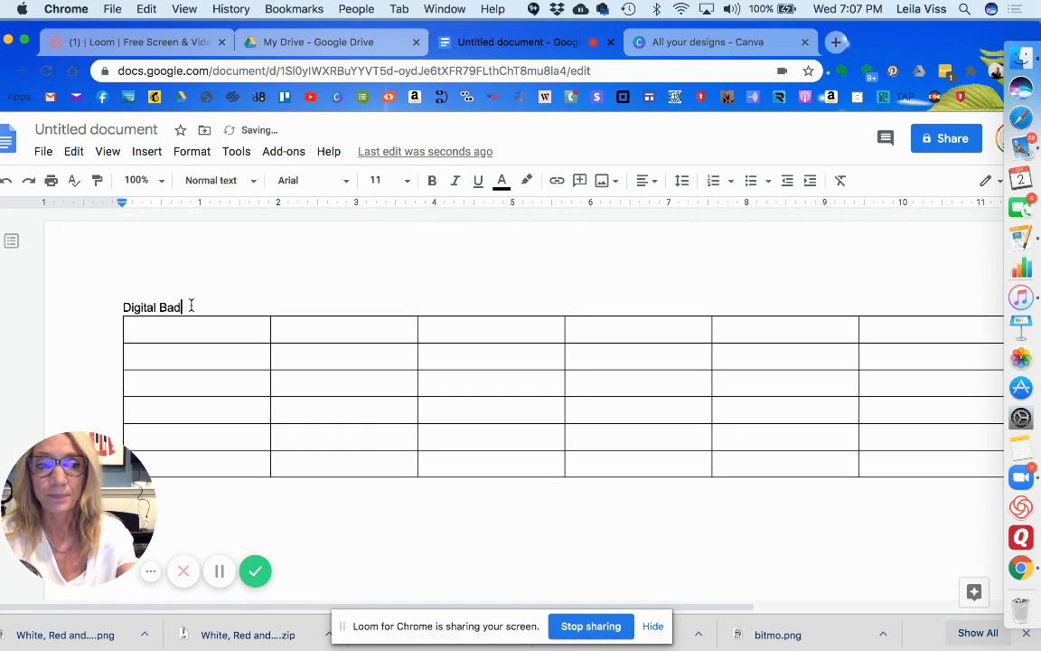
type("g")
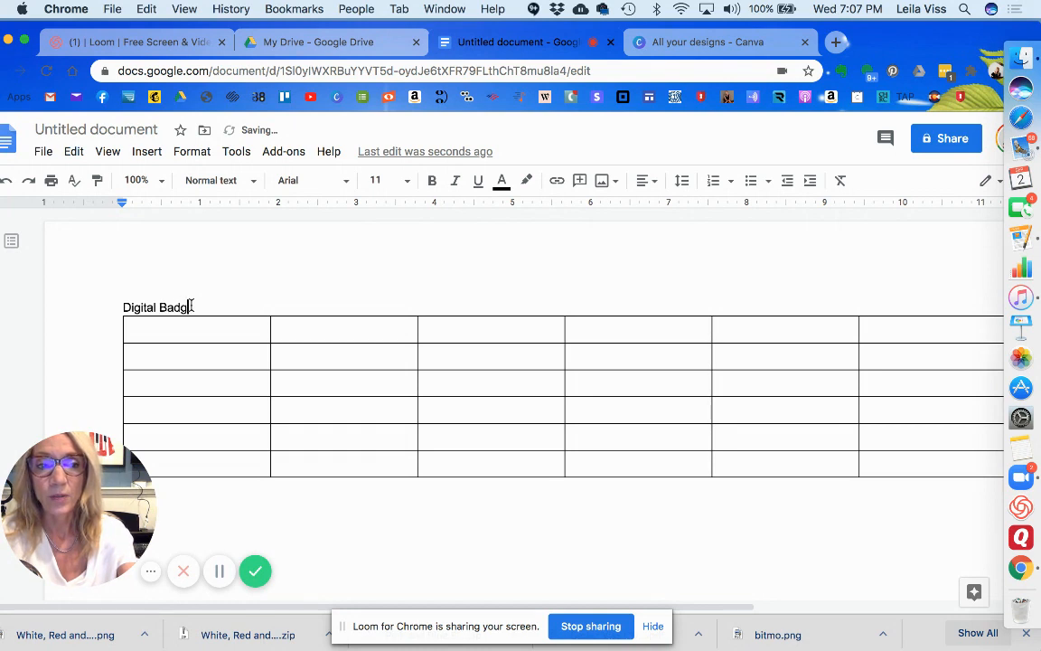
type("e Board")
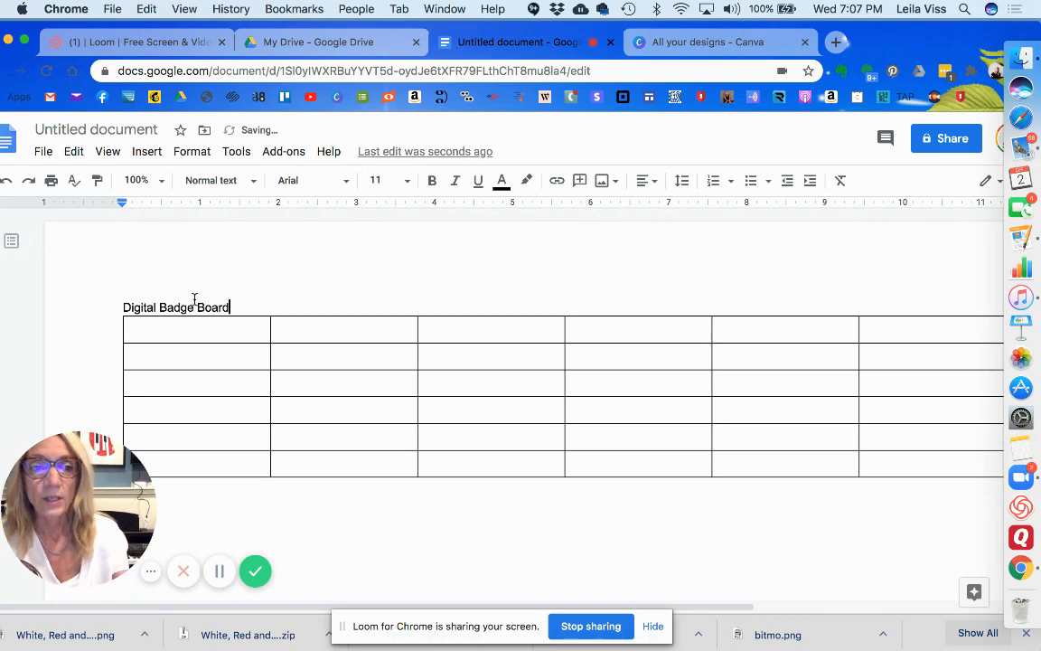
Format the title "Digital Badge Board" as 14-point bold Century Gothic.
left_click(125, 306)
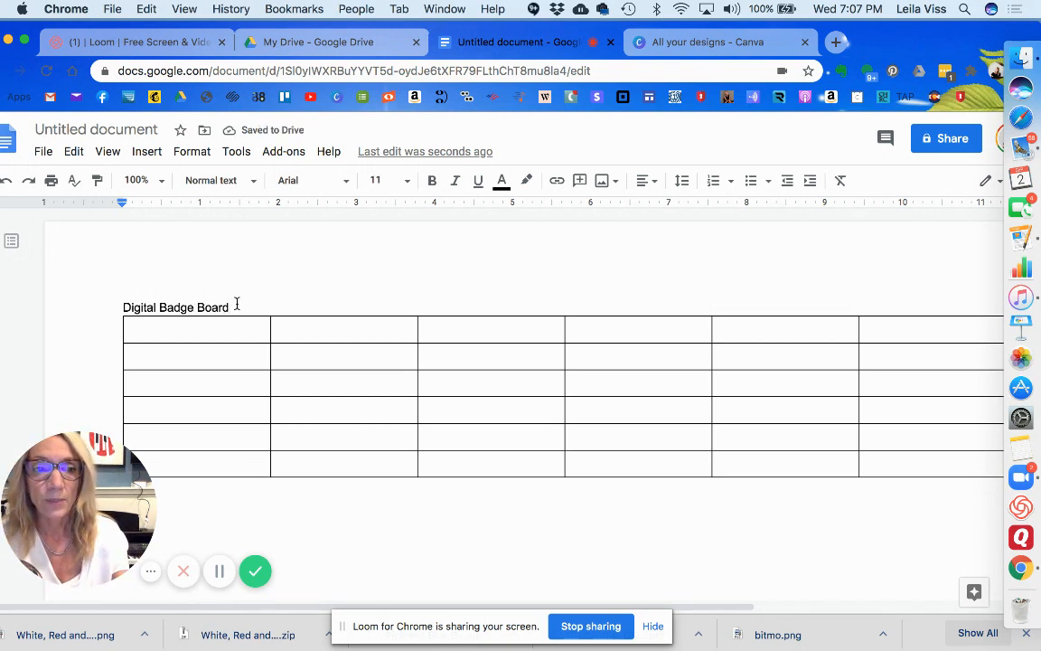
left_click(236, 304, "shift")
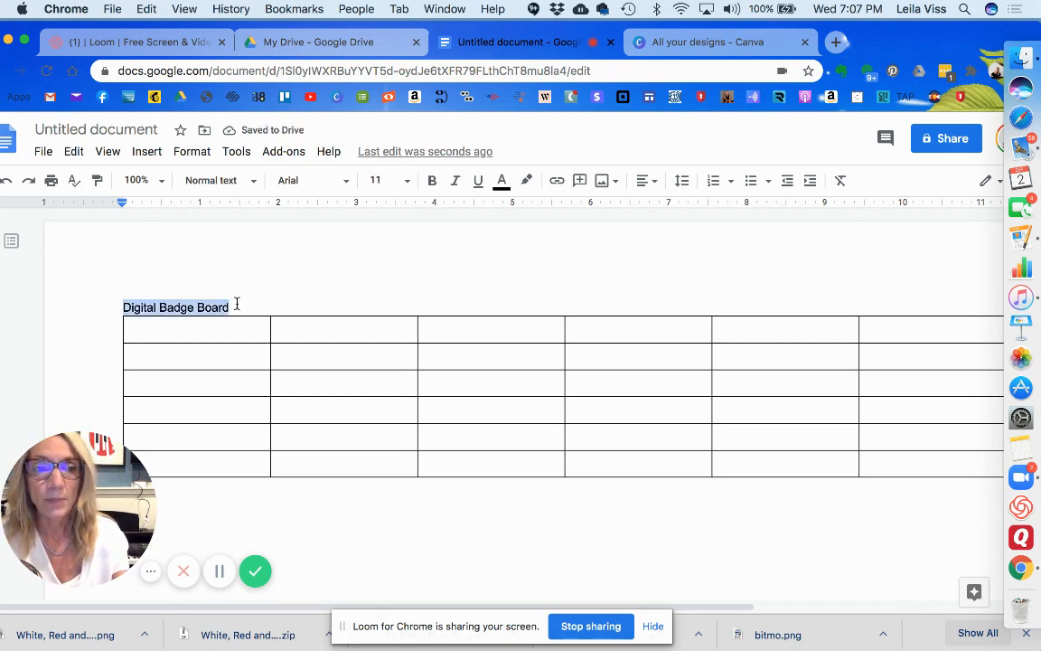
left_click(406, 180)
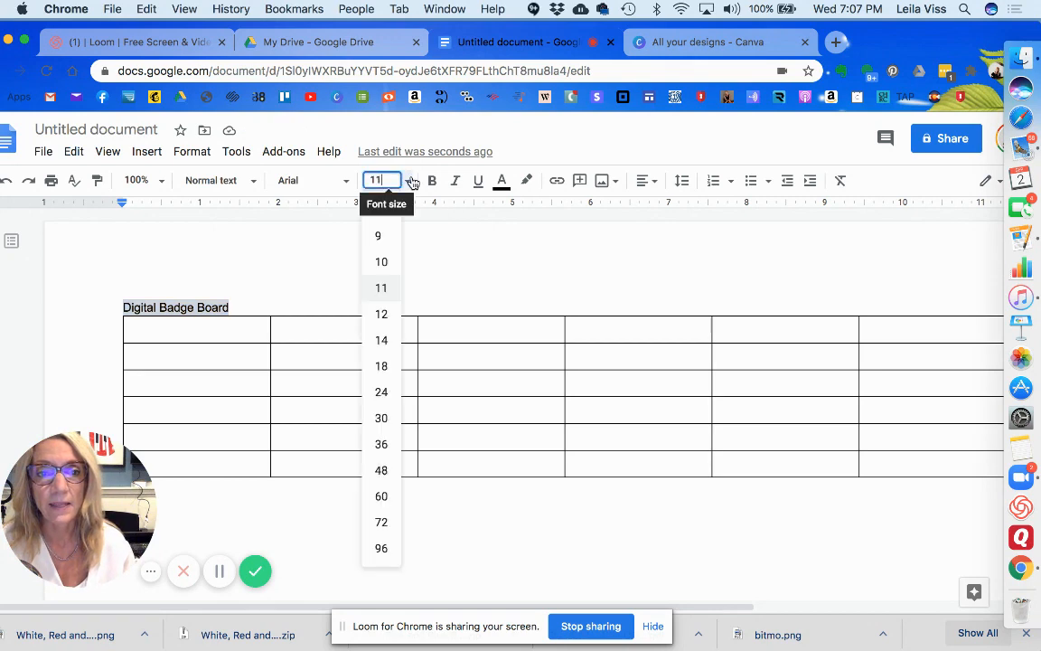
left_click(381, 340)
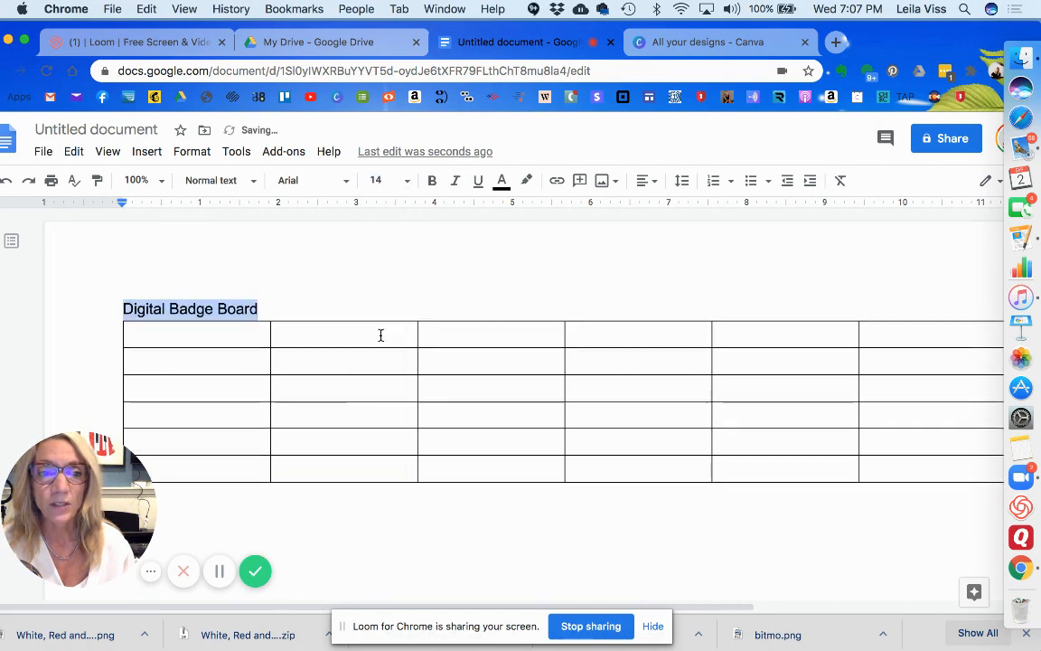
left_click(345, 182)
scroll(326, 479, "down", 3)
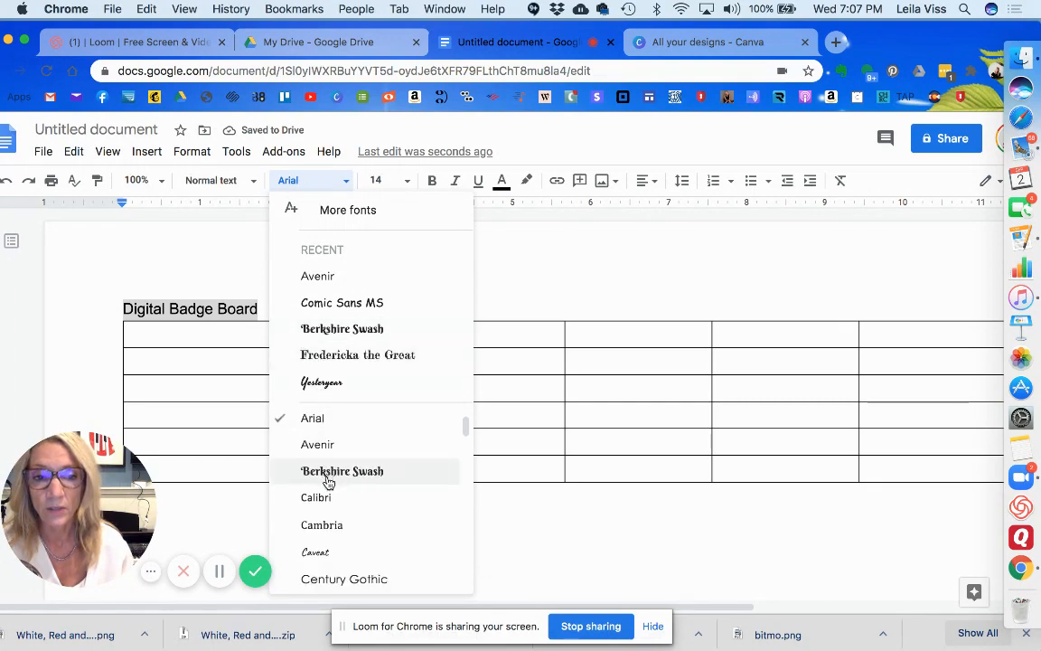
scroll(330, 492, "down", 1)
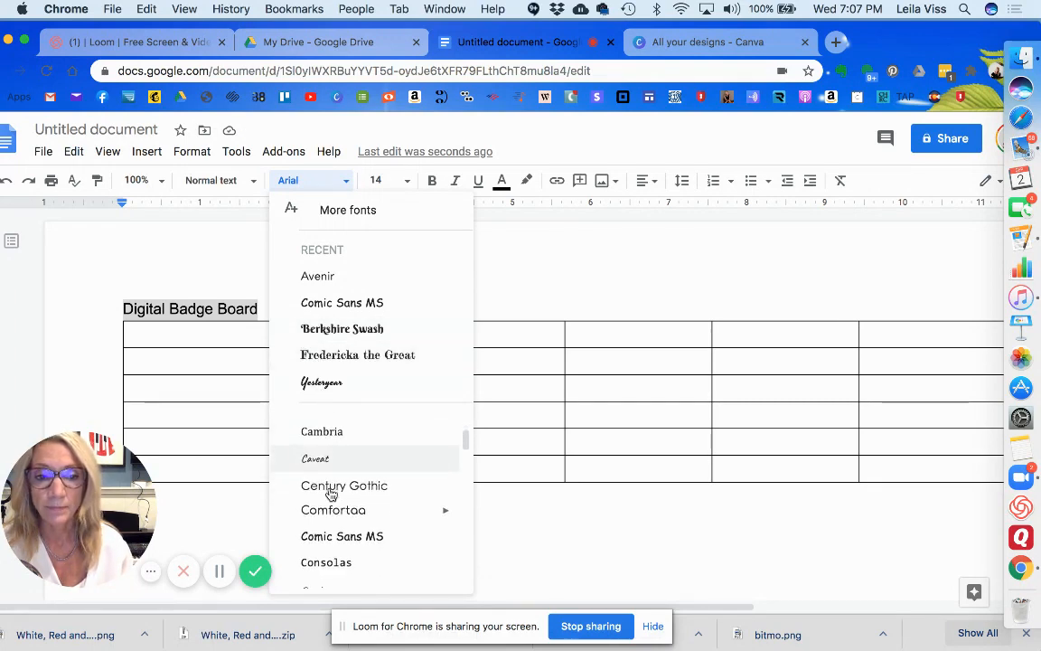
left_click(366, 488)
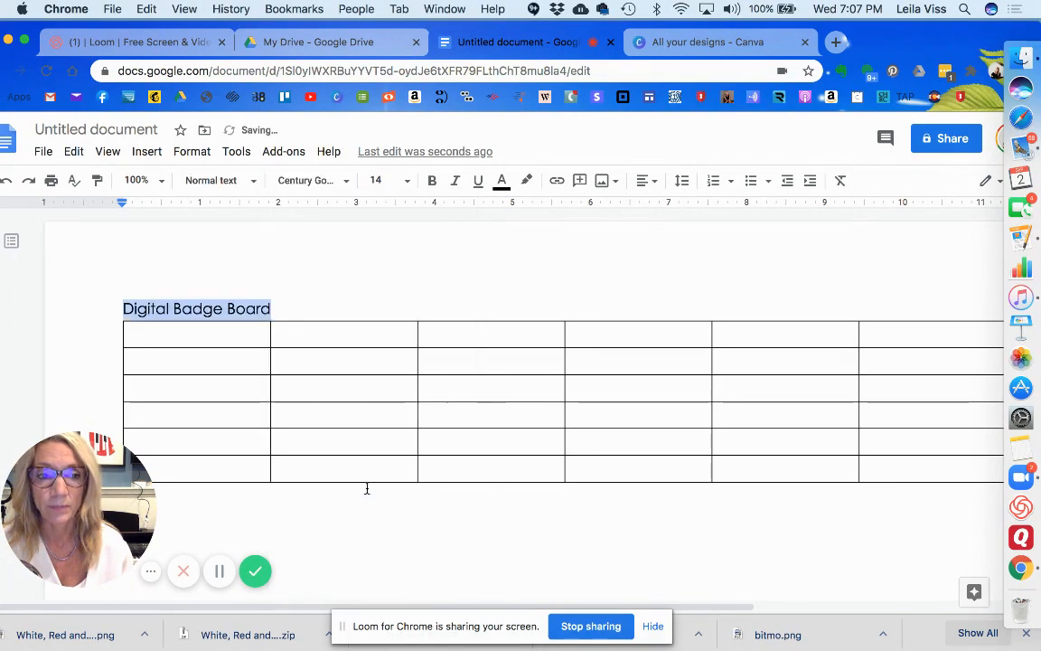
left_click(433, 183)
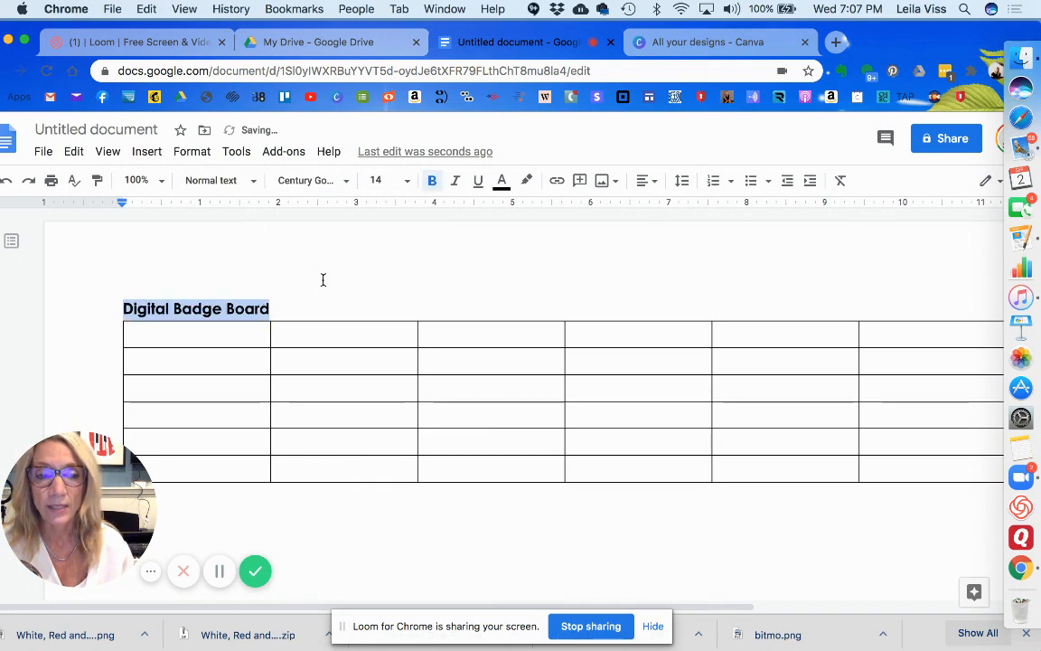
Enter "Badge Owner" in the table's first cell and "Name" in the cell directly below it.
left_click(227, 340)
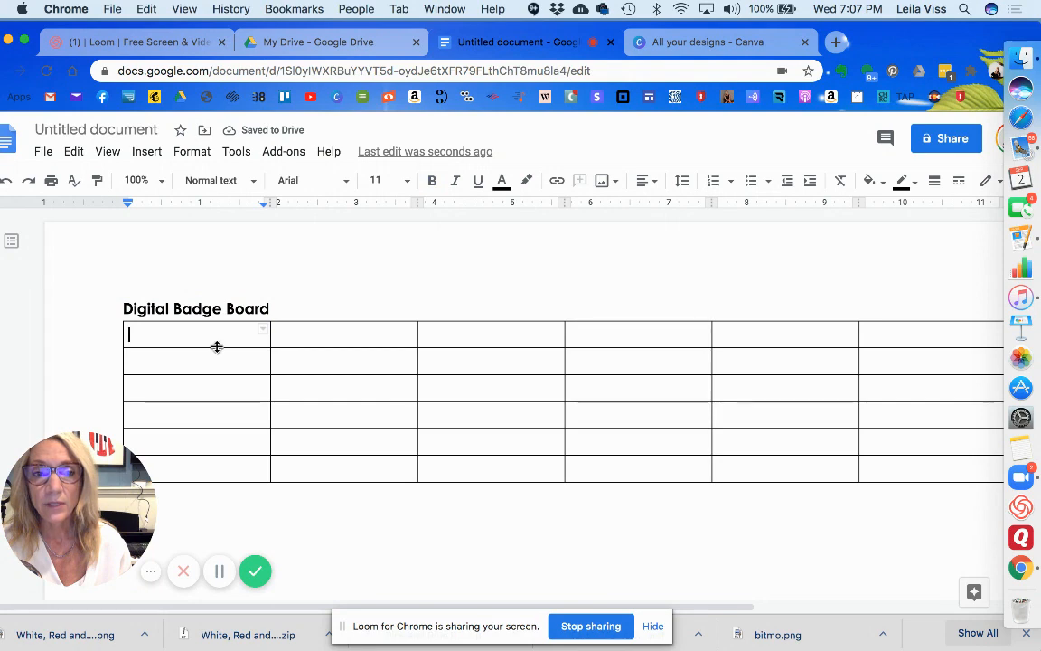
type("B")
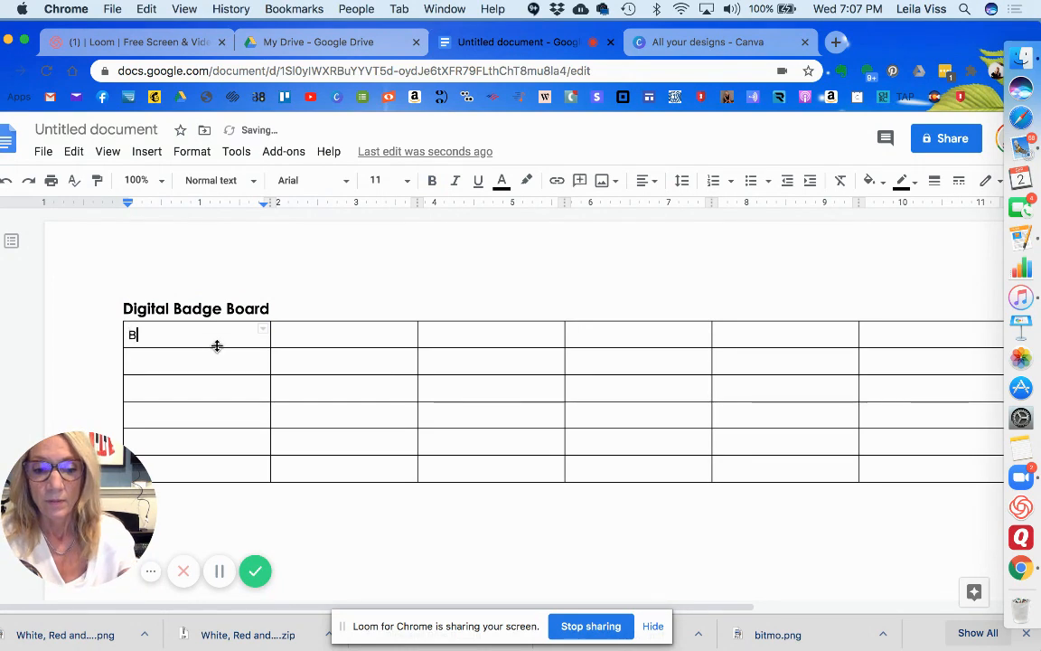
type("adge ")
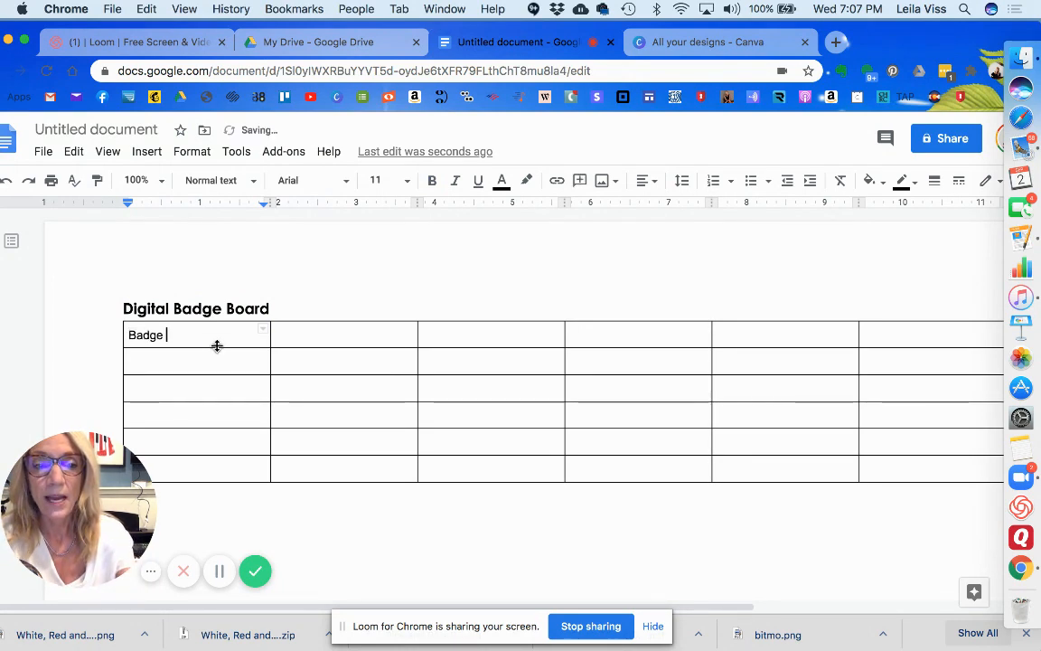
type("Owner")
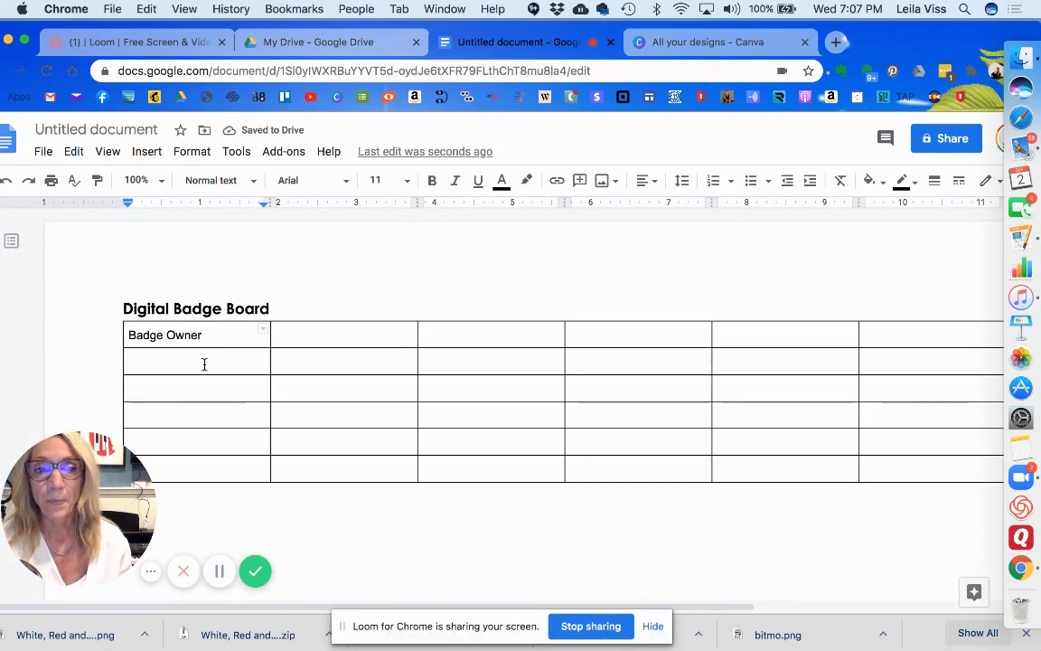
left_click(205, 364)
type("Name")
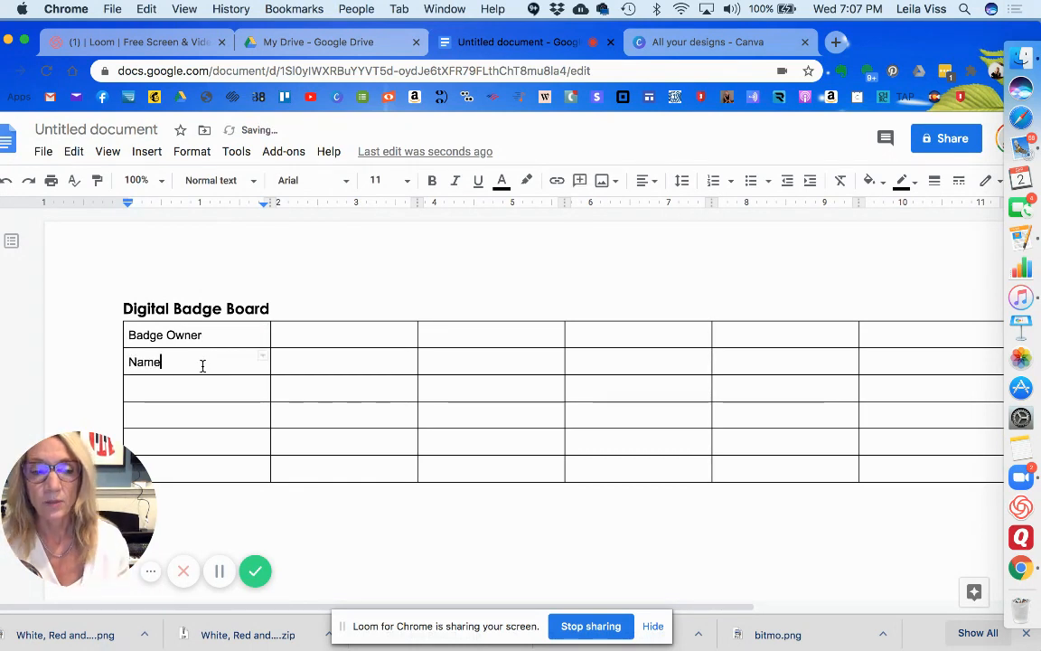
Center the text of the "Badge Owner" and "Name" cells.
left_click_drag(171, 343, 195, 359)
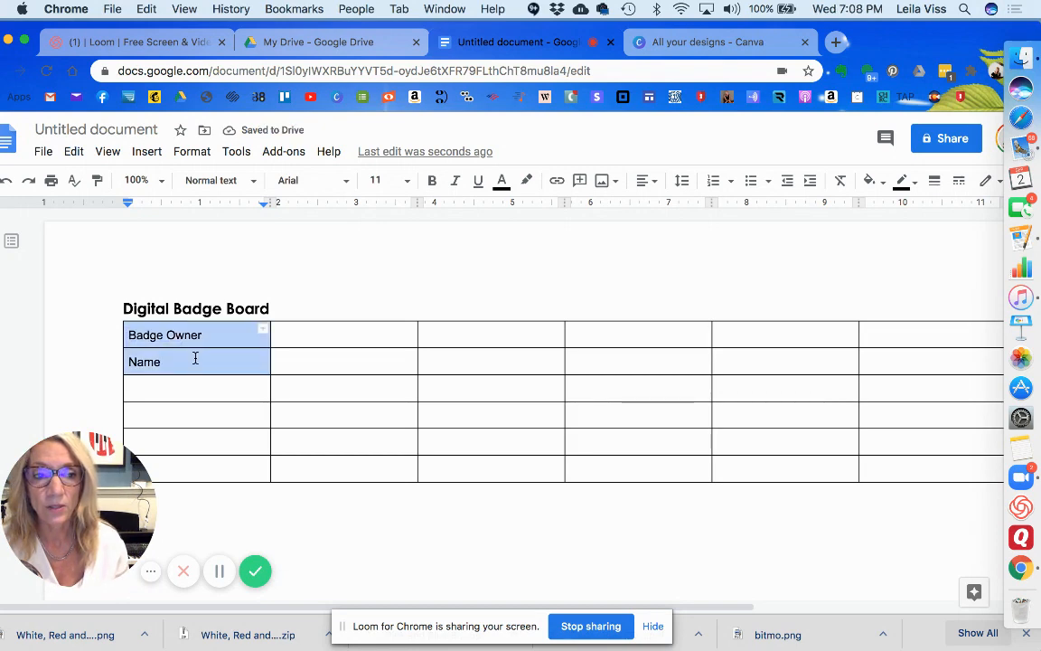
left_click(642, 180)
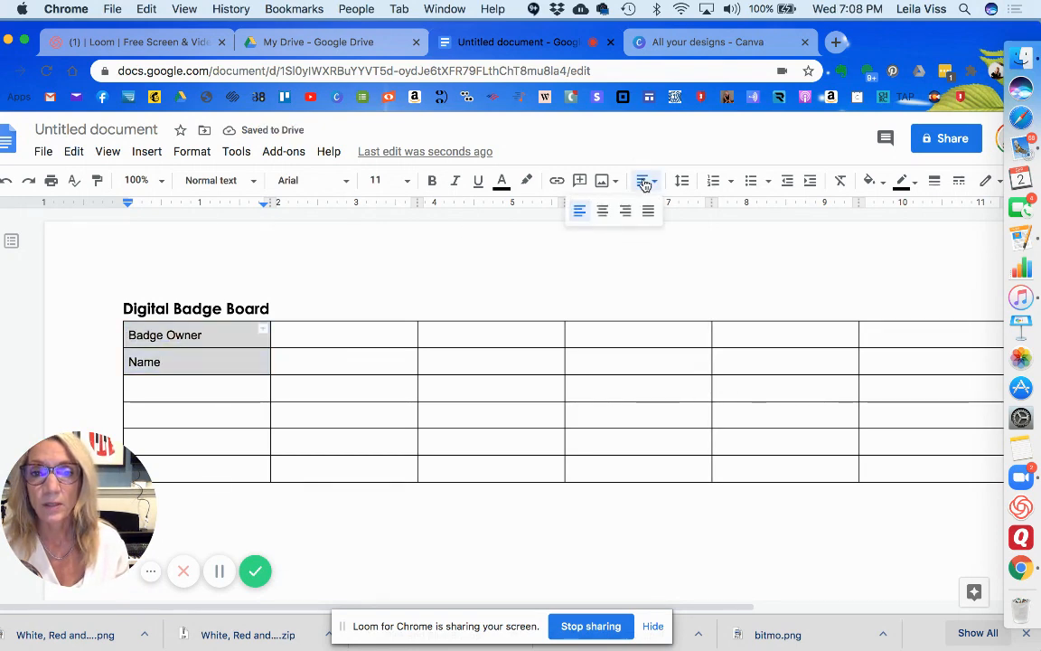
left_click(600, 213)
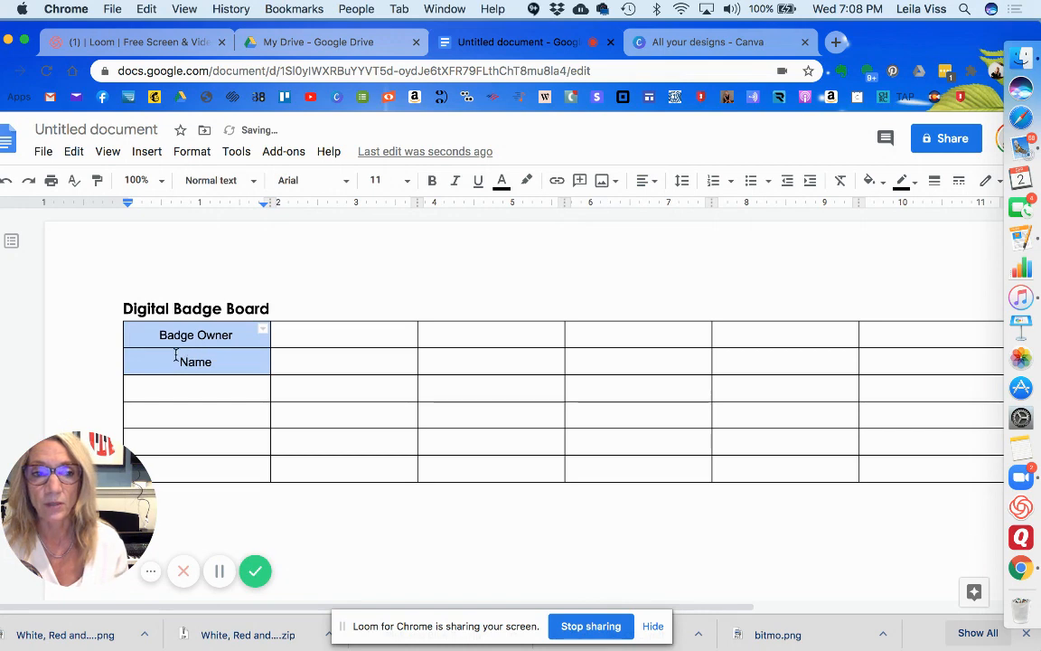
Make "Badge Owner" bold and split it onto two centered lines within its cell.
left_click(171, 335)
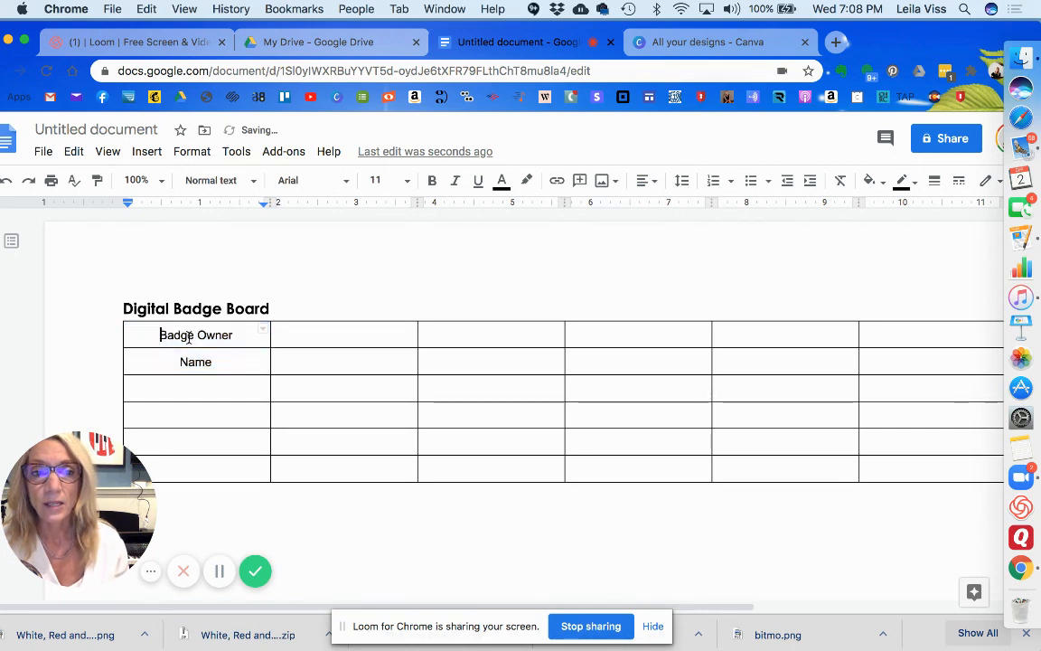
triple_click(237, 335)
key("super+b")
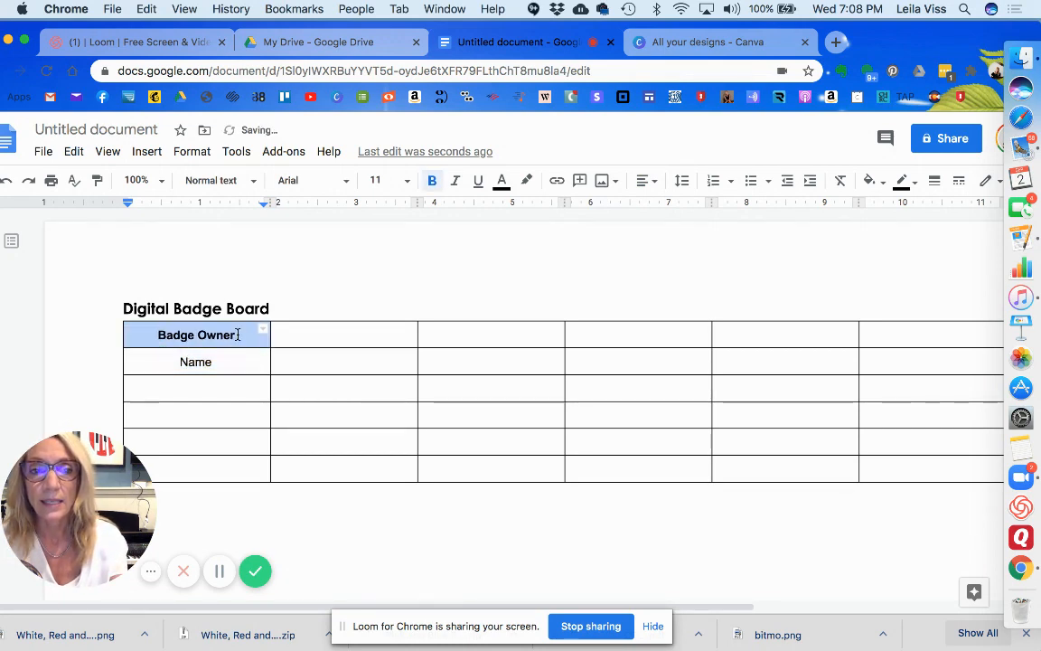
left_click(199, 335)
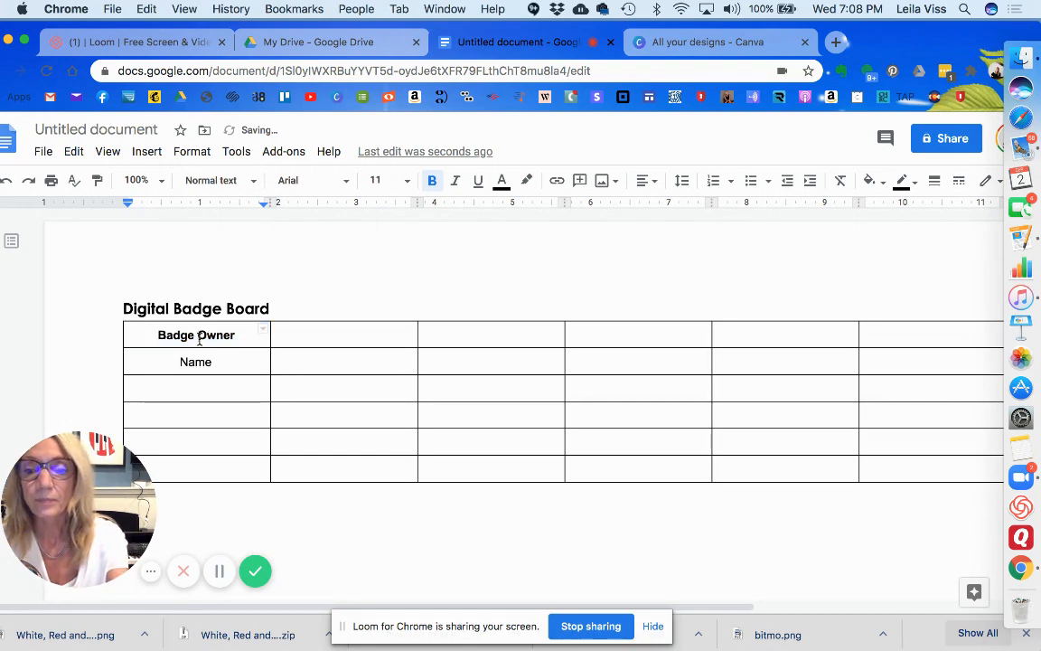
key("Return")
left_click_drag(179, 334, 225, 350)
key("super+shift+e")
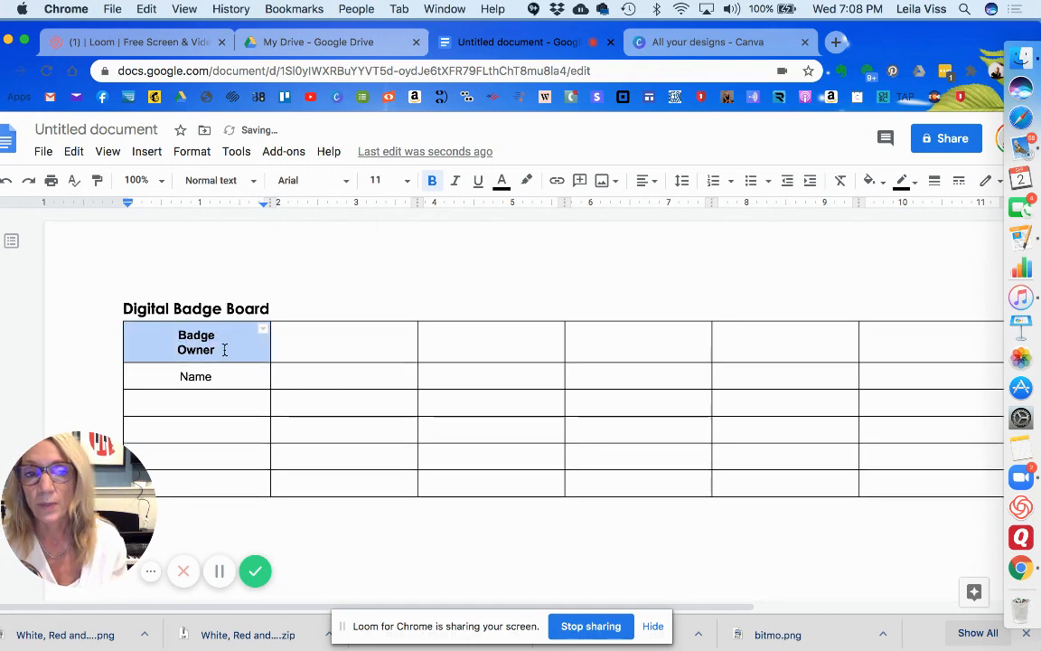
Set the "Badge Owner" heading to 14-point Century Gothic.
left_click(406, 181)
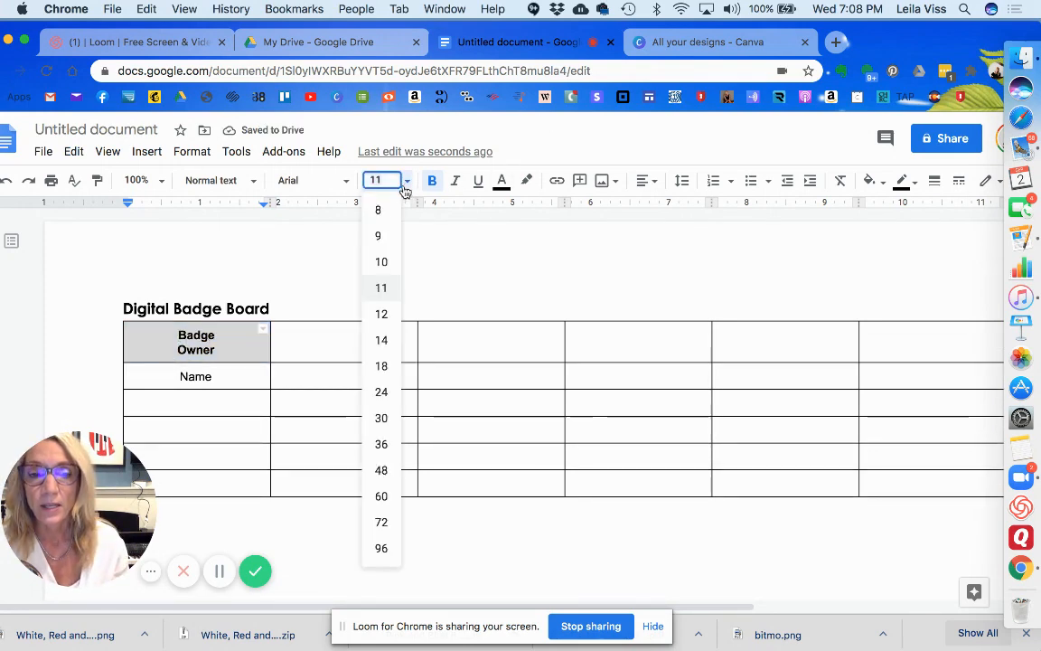
left_click(378, 340)
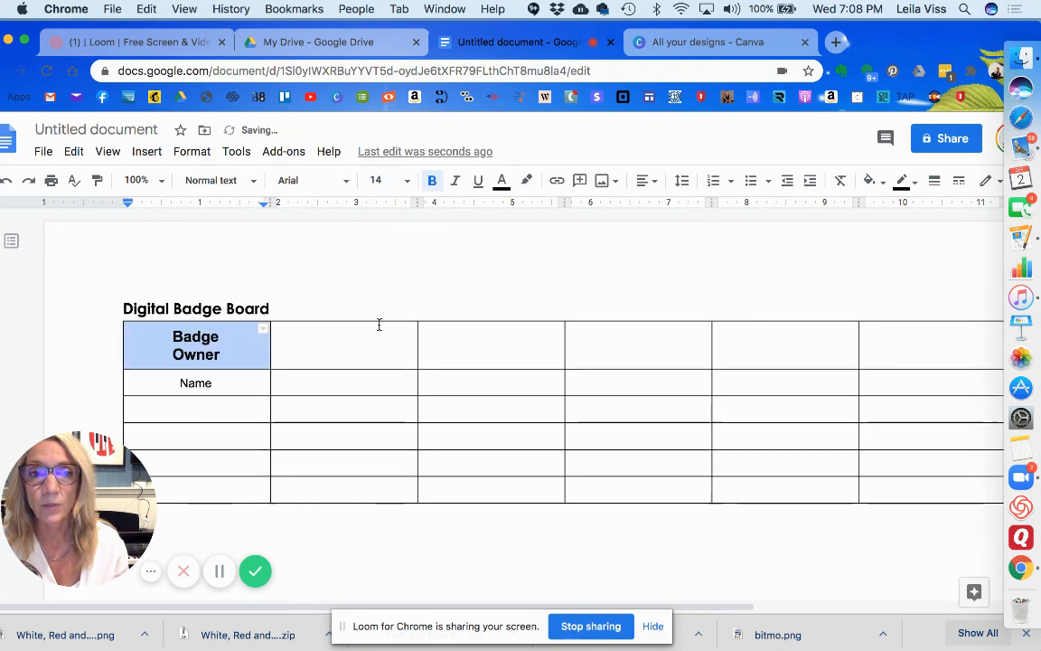
left_click(344, 180)
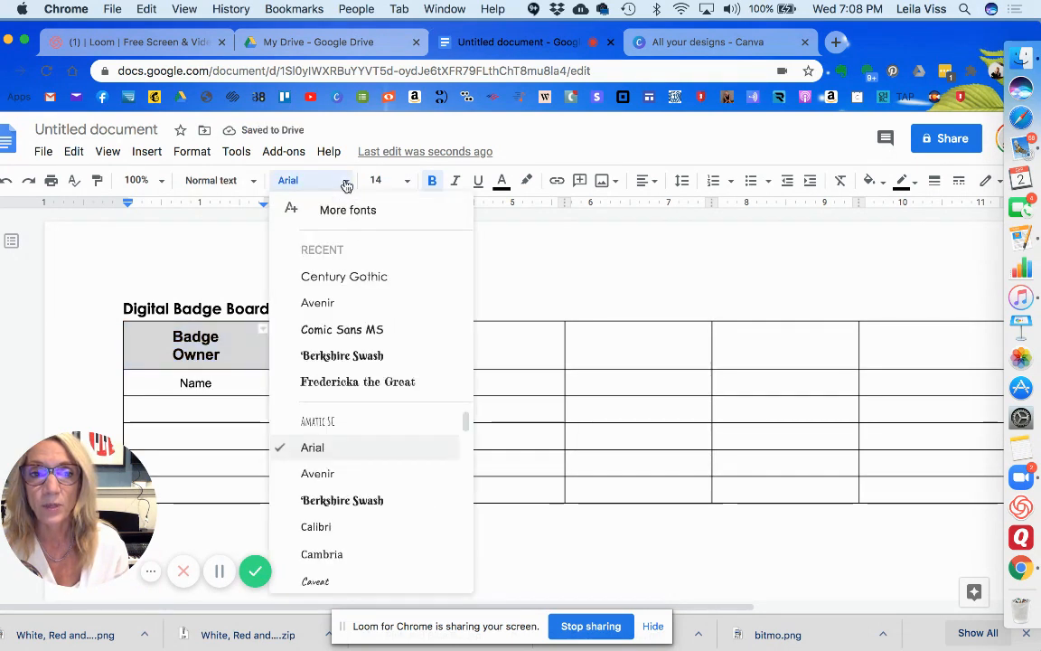
left_click(344, 276)
Change the font of the "Name" cell to Century Gothic.
left_click_drag(171, 384, 237, 381)
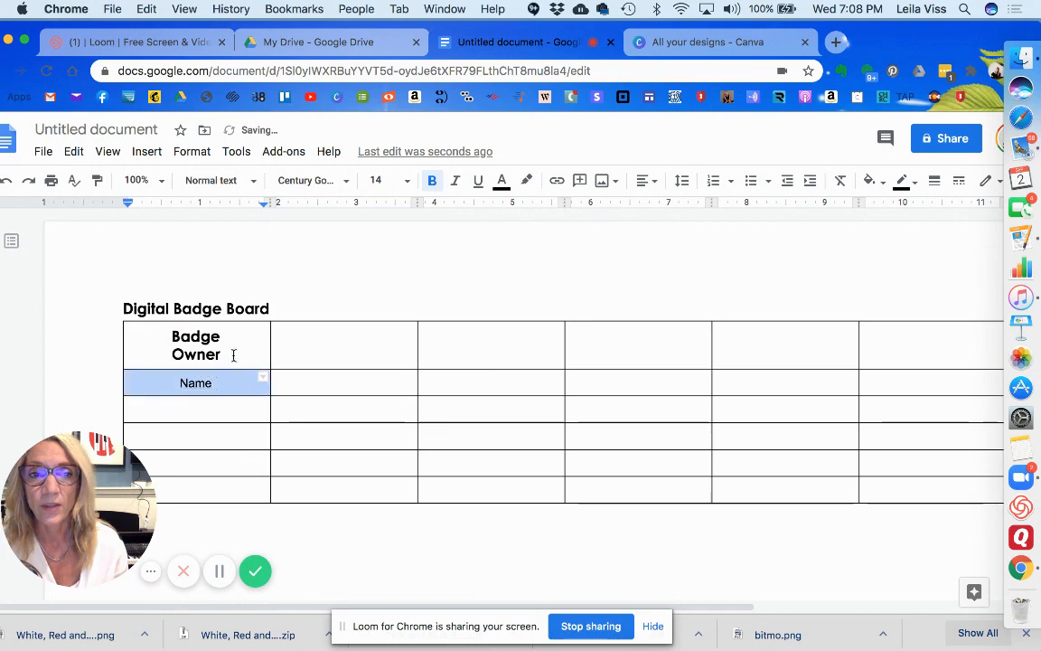
left_click(331, 181)
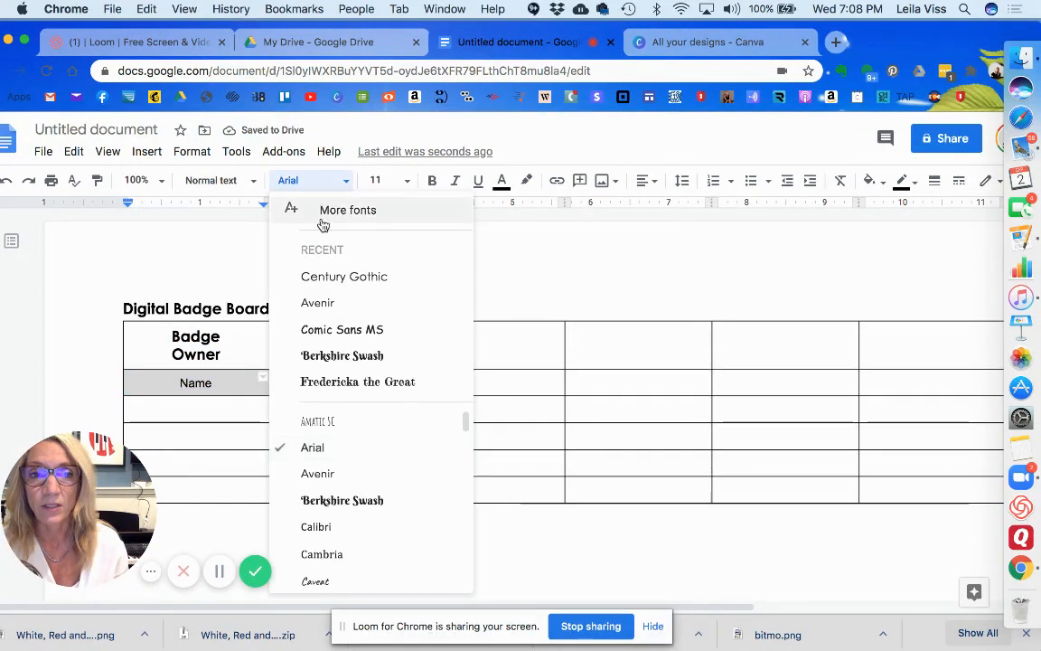
left_click(323, 274)
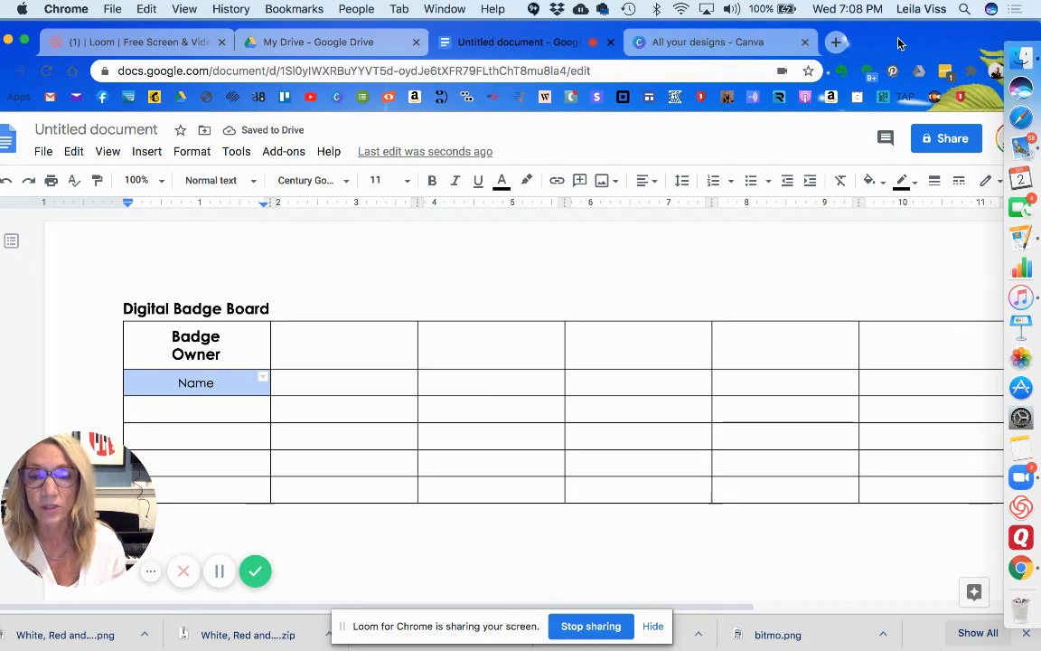
Switch to the Finder folder of badge images and arrange it beside the document so the table's header row stays reachable.
left_click_drag(889, 39, 786, 48)
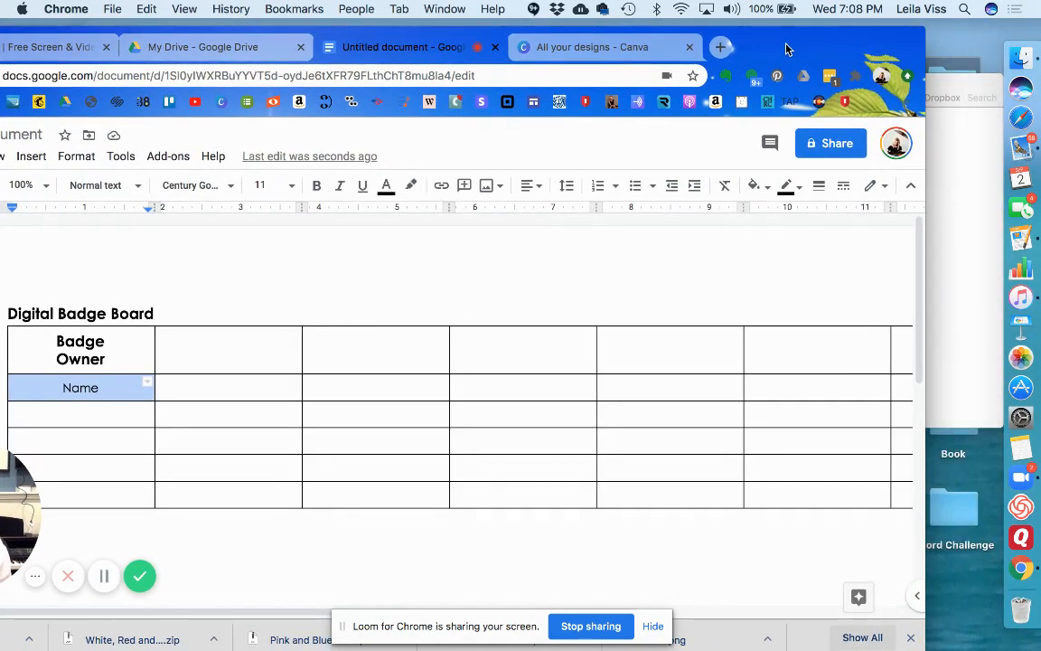
left_click_drag(786, 49, 705, 42)
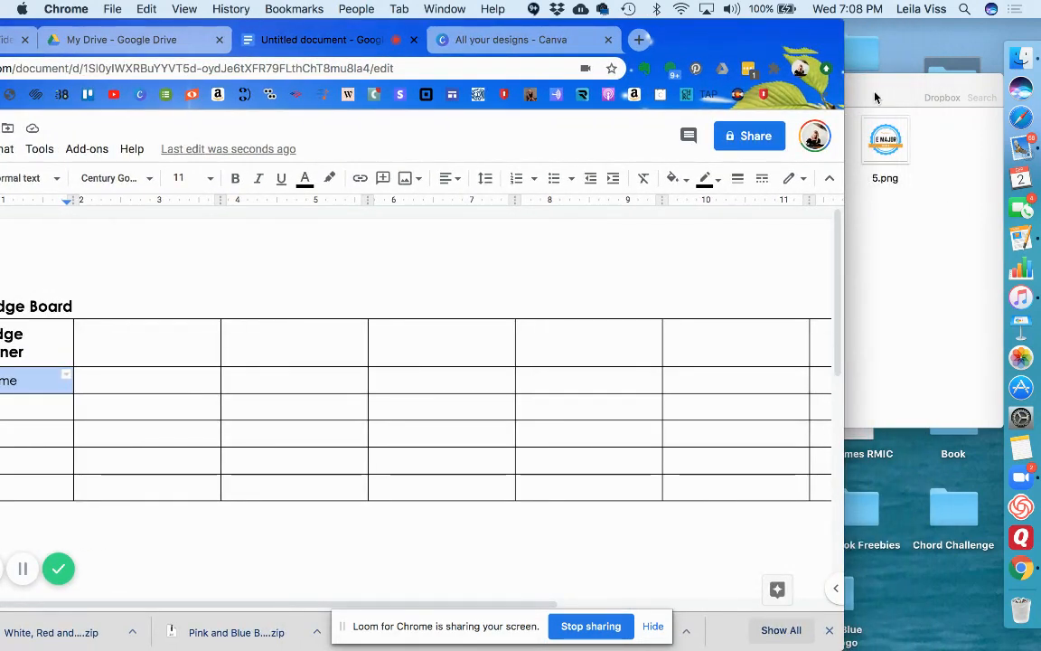
left_click(876, 95)
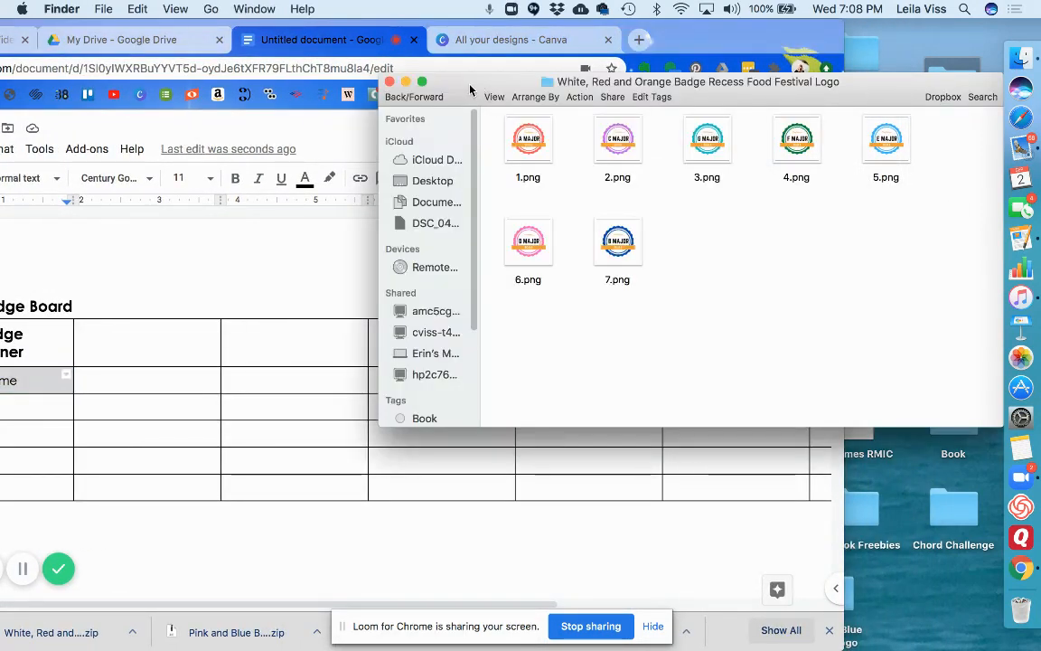
left_click_drag(487, 78, 687, 70)
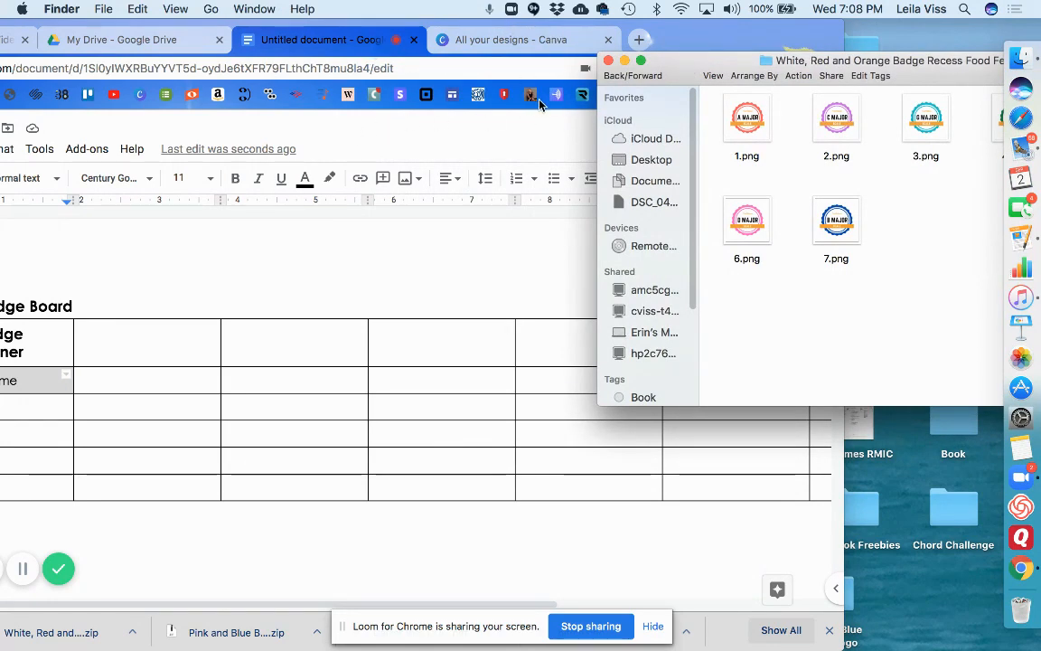
Insert the badge images 2.png, 6.png, 3.png and 4.png, in that order, into the header cells of columns two to five.
left_click_drag(836, 122, 138, 351)
left_click_drag(135, 349, 134, 349)
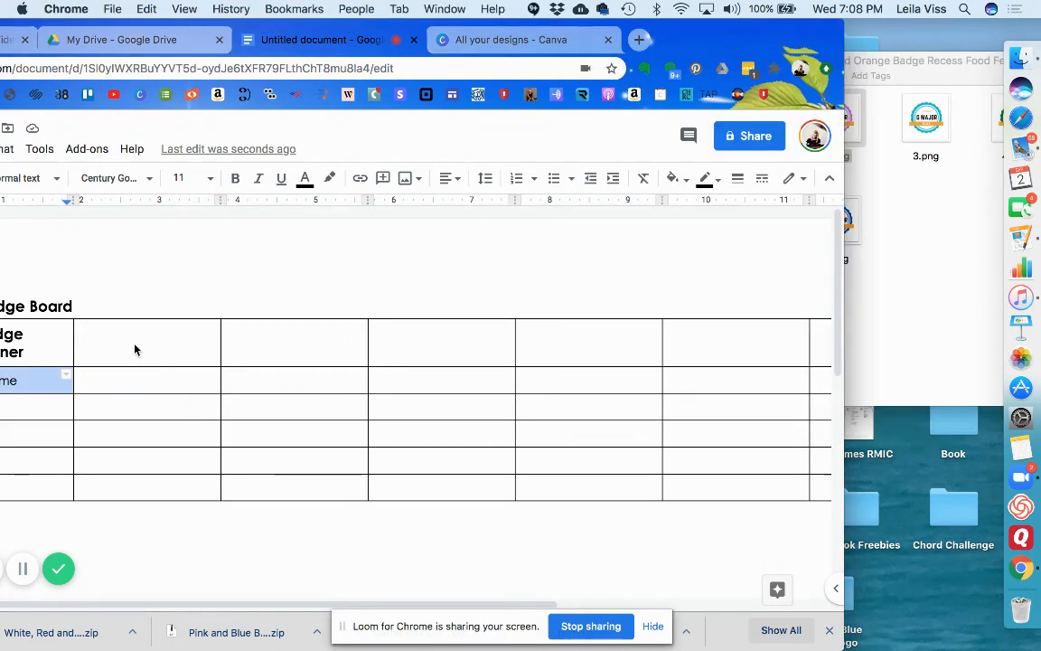
left_click(929, 86)
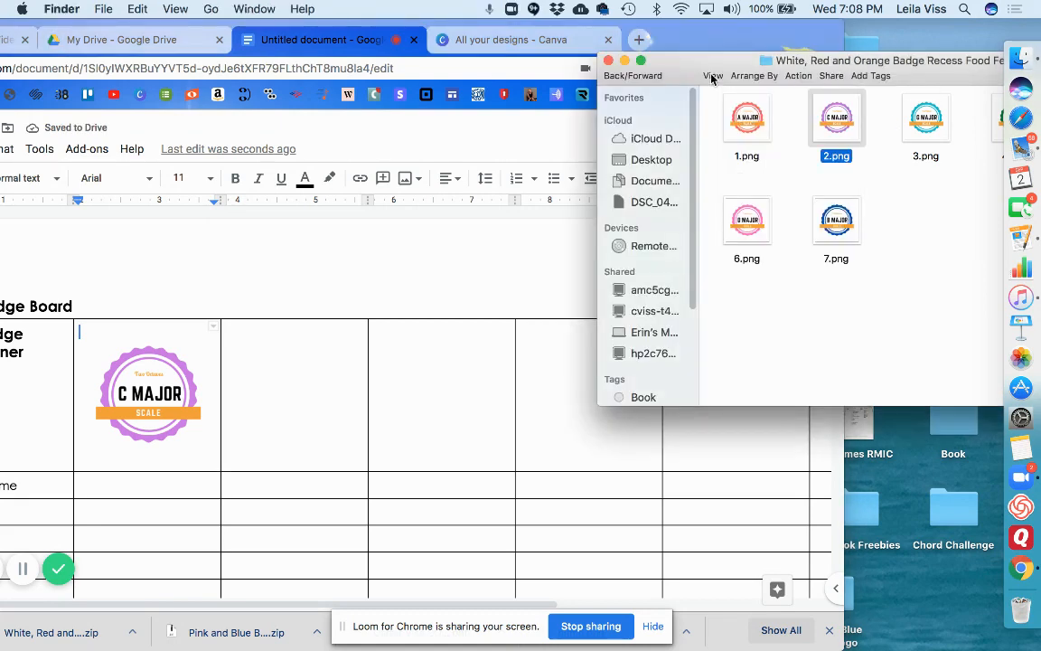
left_click_drag(750, 212, 301, 379)
left_click_drag(926, 125, 426, 389)
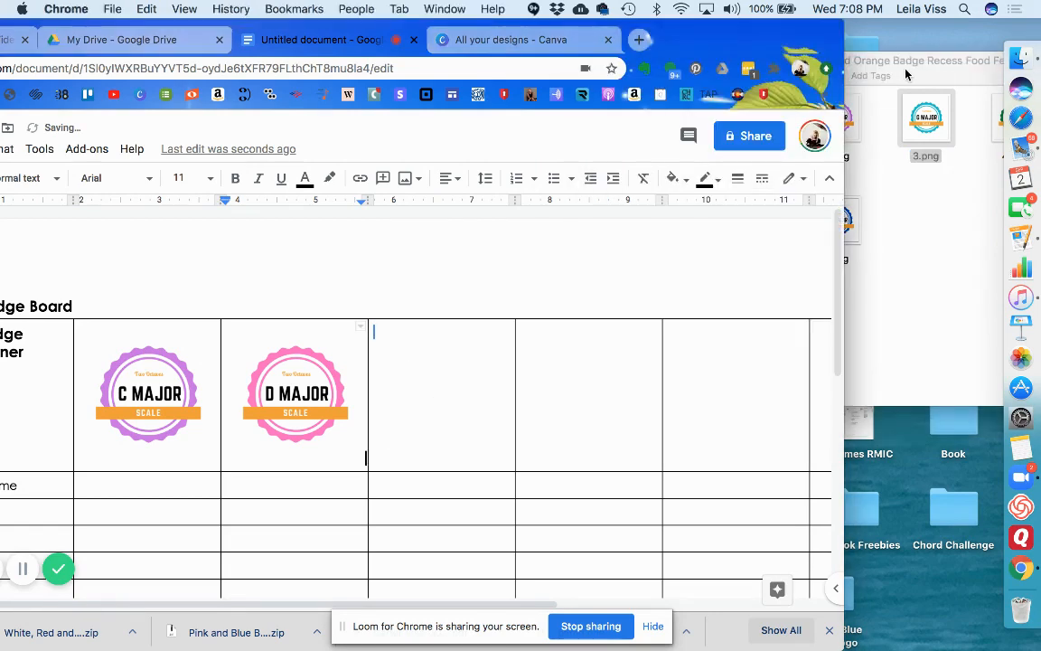
left_click_drag(912, 78, 821, 92)
left_click_drag(926, 129, 574, 427)
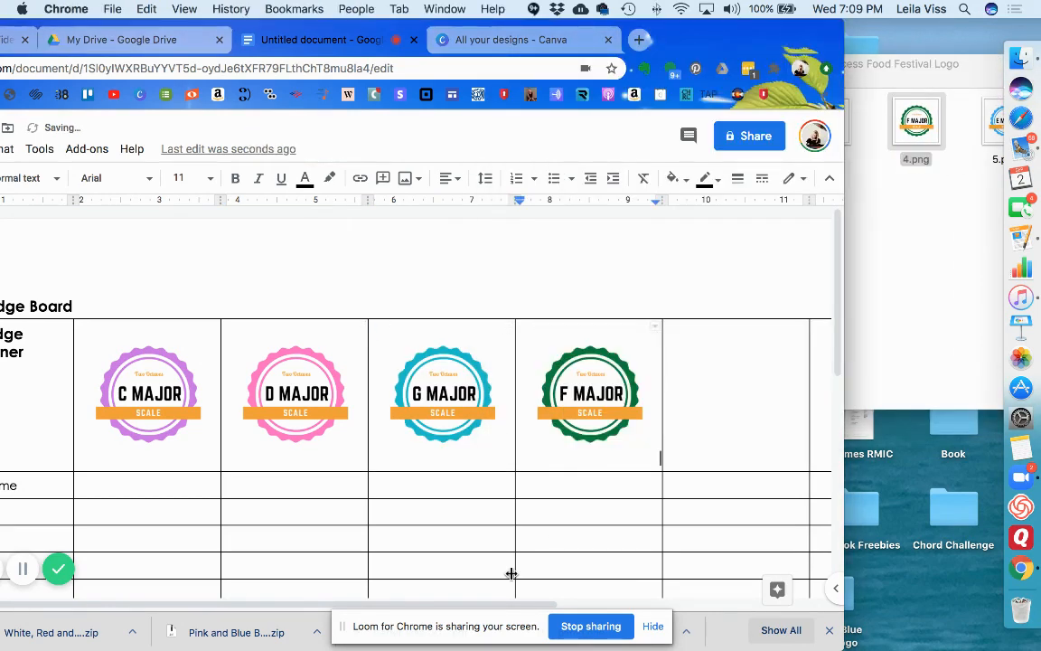
Try to add the badge image 5.png to the header row after the F Major badge, and undo the insertion.
scroll(574, 608, "right", 5)
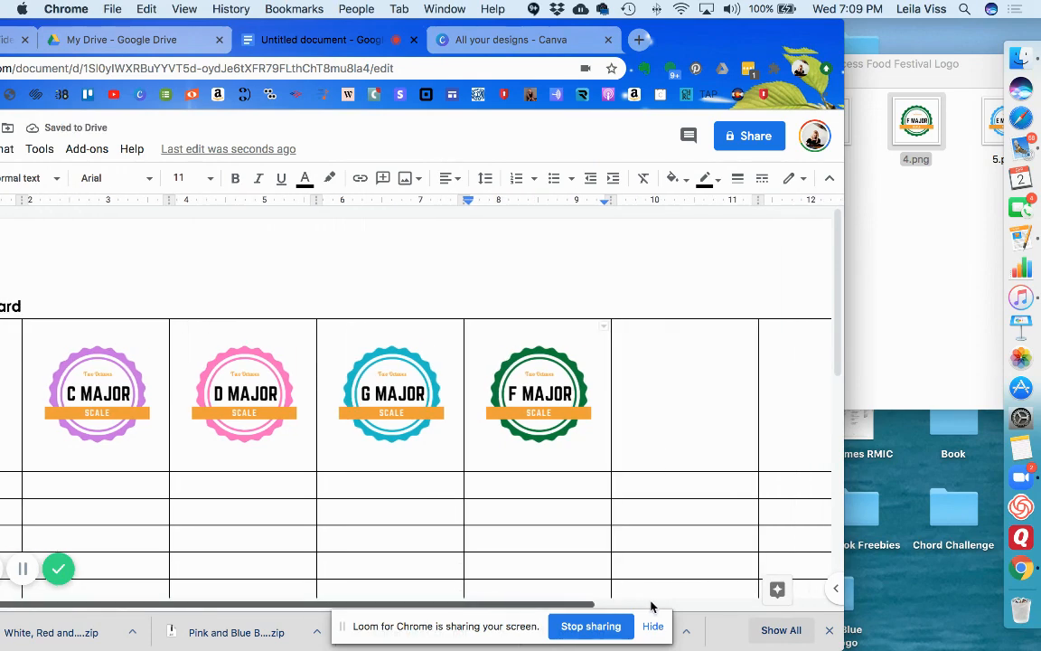
left_click_drag(993, 135, 544, 400)
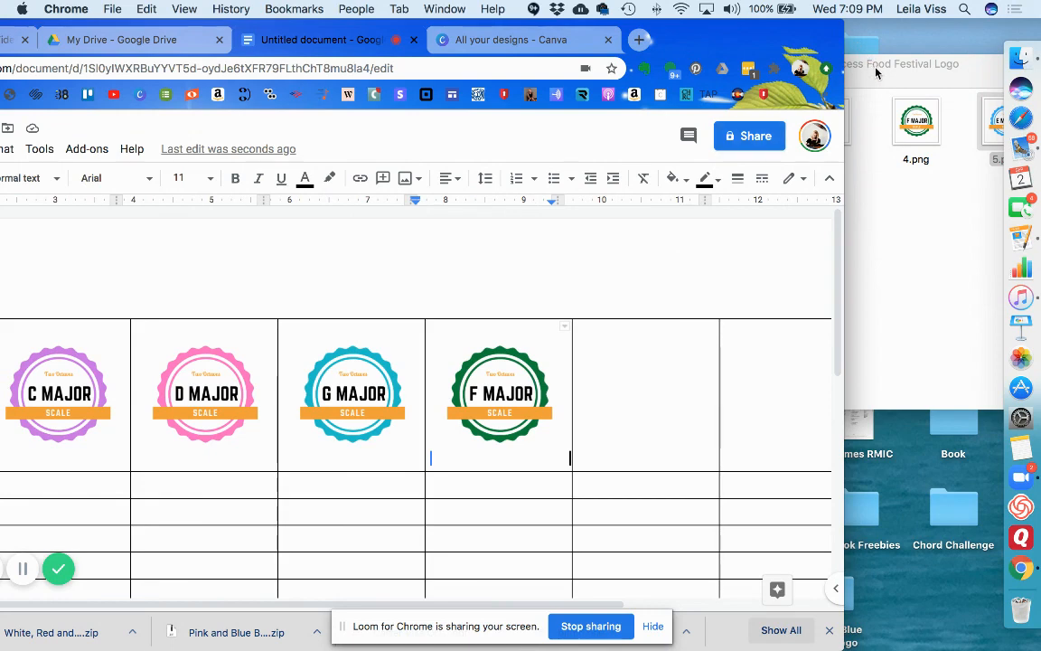
left_click_drag(859, 50, 734, 52)
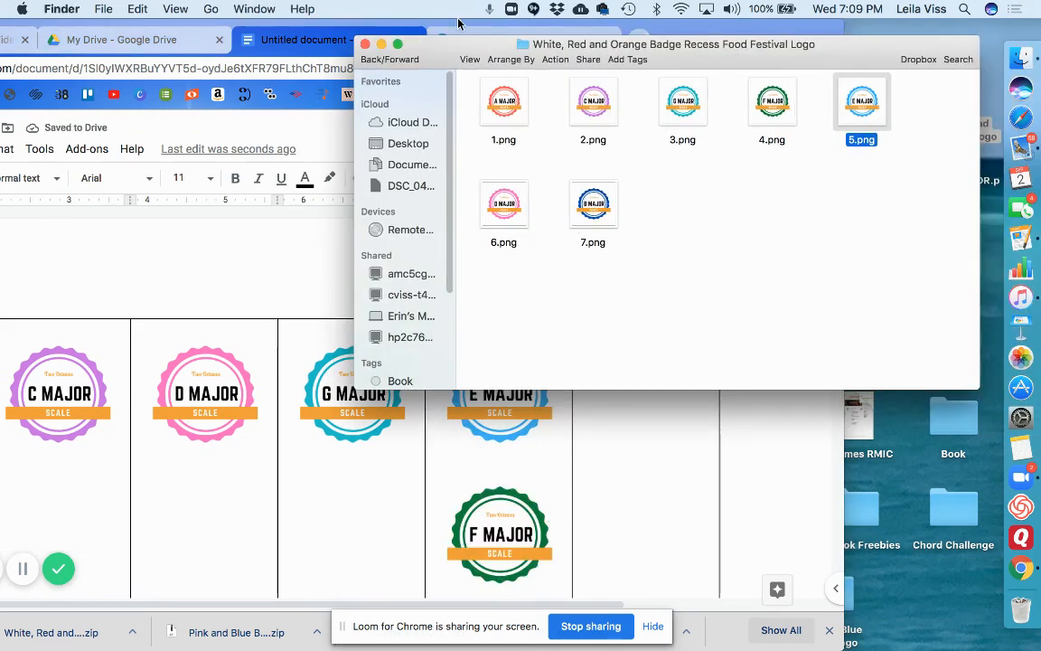
left_click_drag(449, 57, 709, 63)
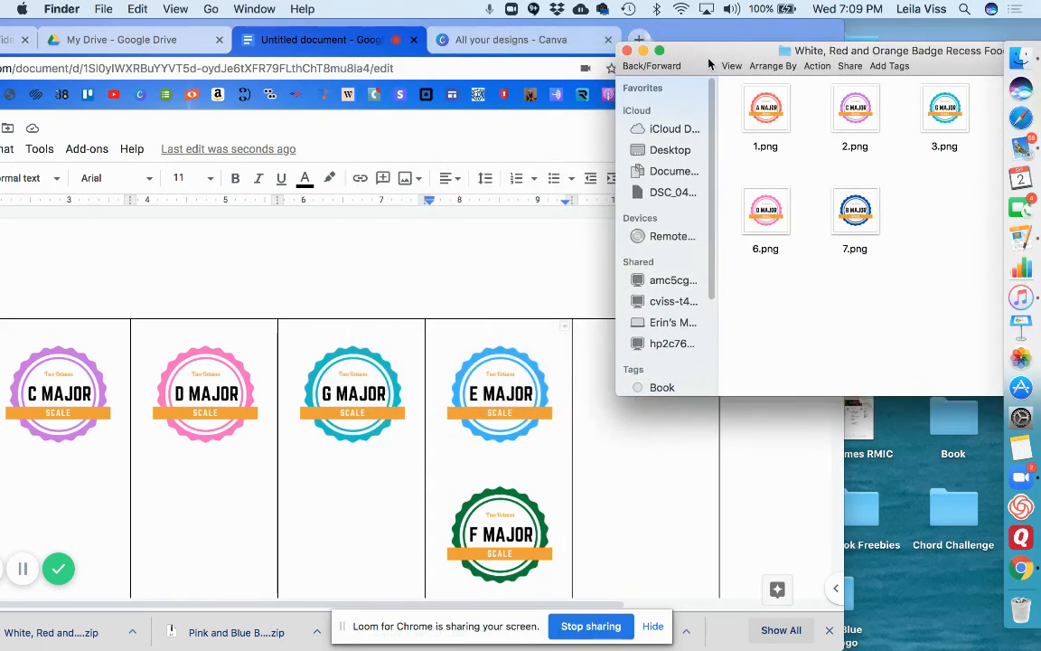
left_click(480, 533)
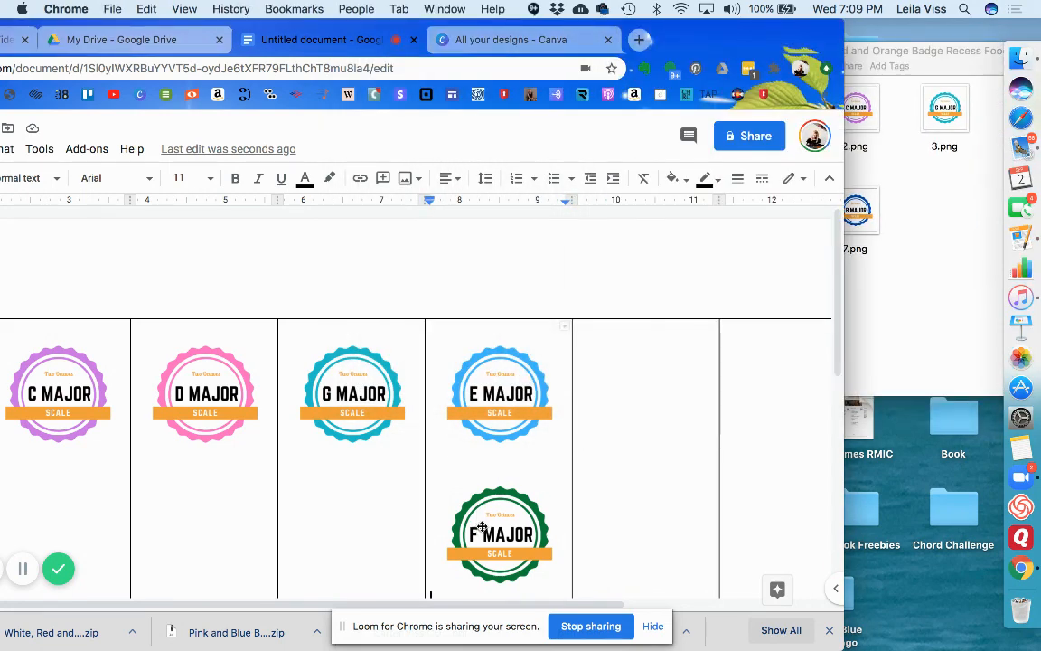
left_click(486, 534)
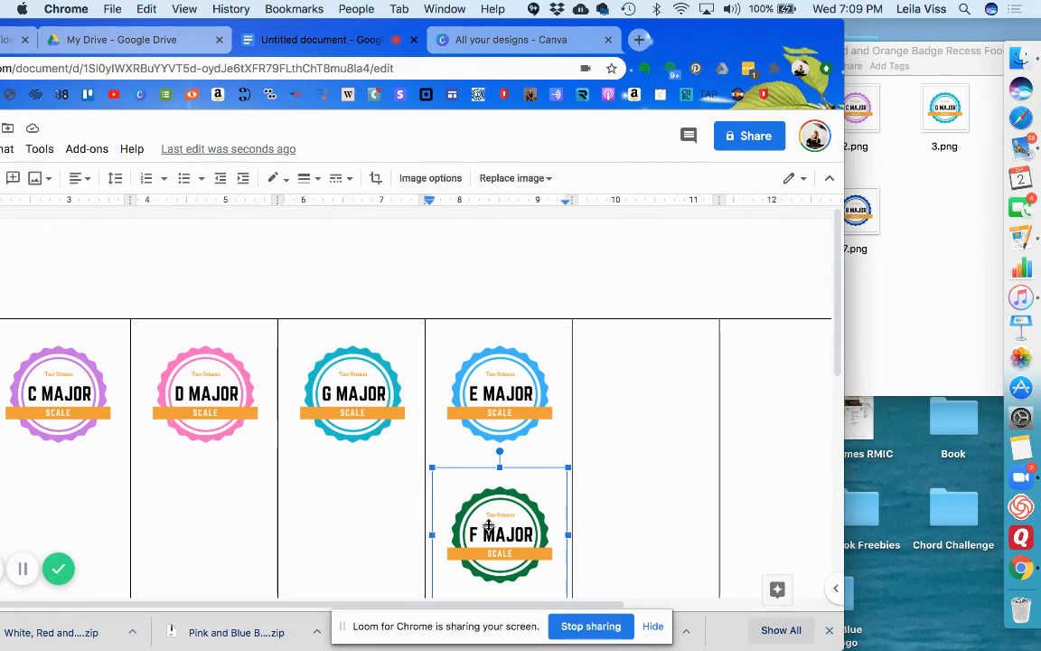
key("super+z")
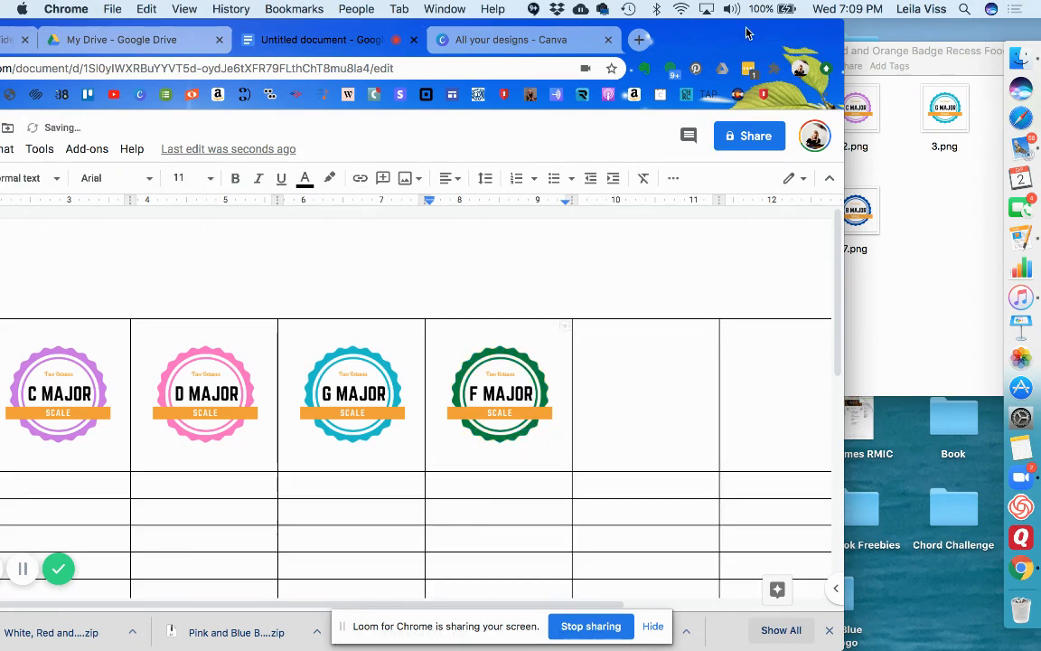
Insert the badge image 7.png into the header cell of column seven, leaving column six empty after the F Major badge.
left_click_drag(747, 33, 702, 30)
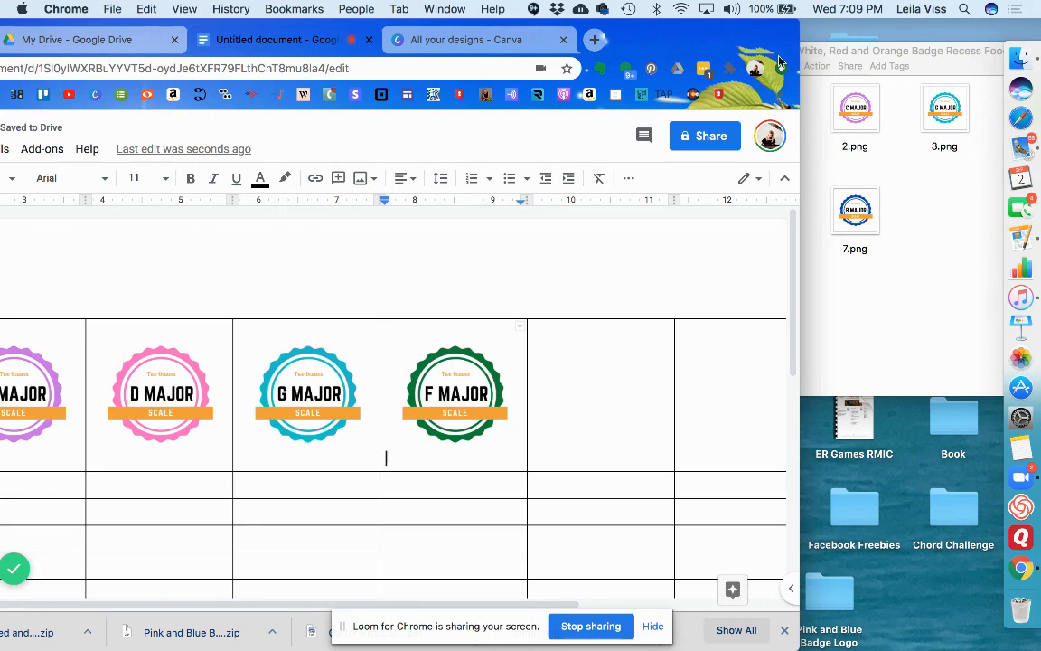
left_click_drag(759, 39, 691, 32)
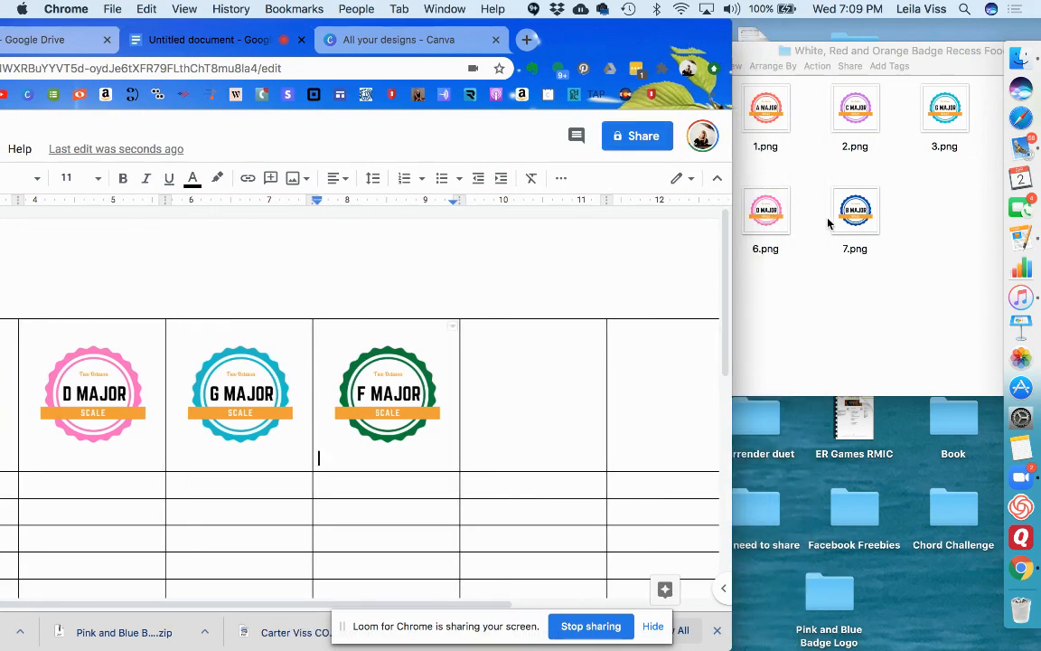
left_click_drag(860, 213, 534, 388)
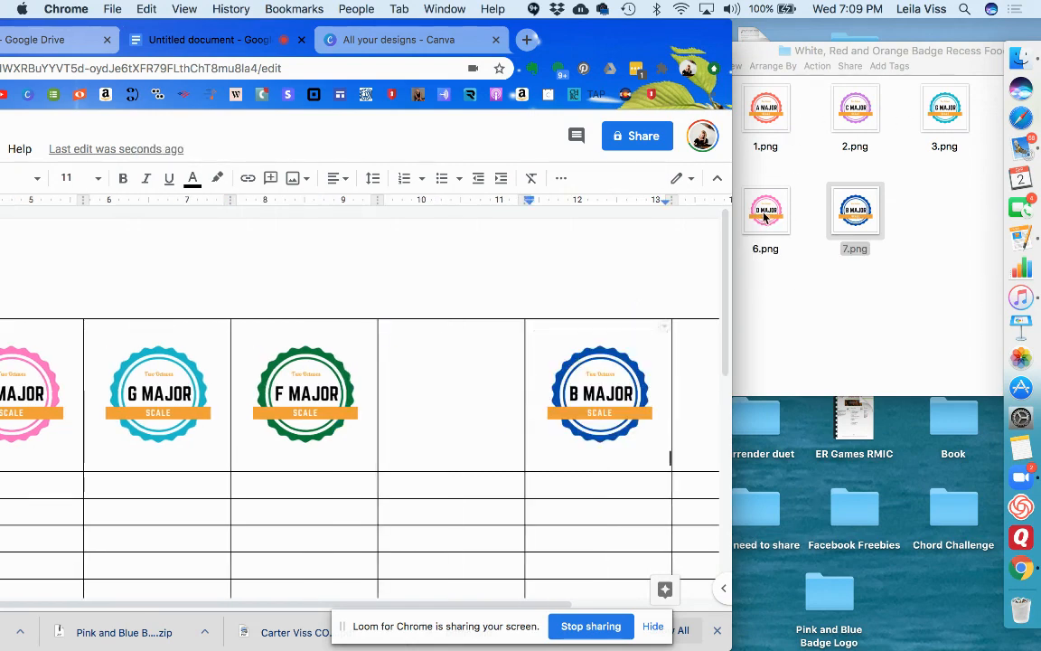
Insert the badge image 1.png into the empty header cell between the F Major and B Major badges, undoing any misplaced drop.
left_click_drag(625, 47, 559, 47)
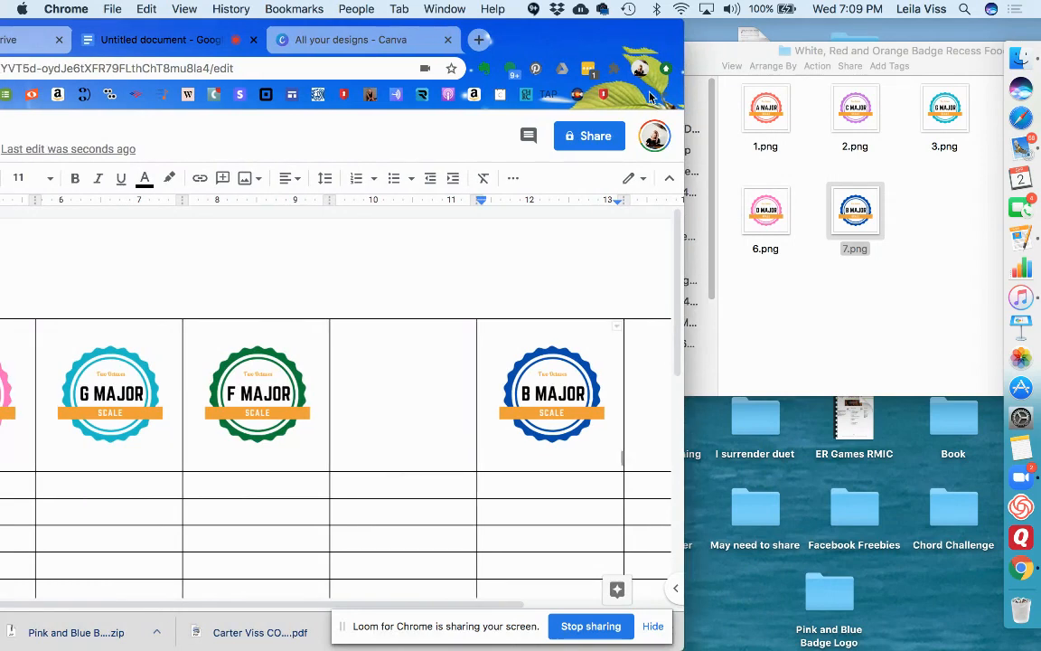
left_click_drag(764, 108, 409, 377)
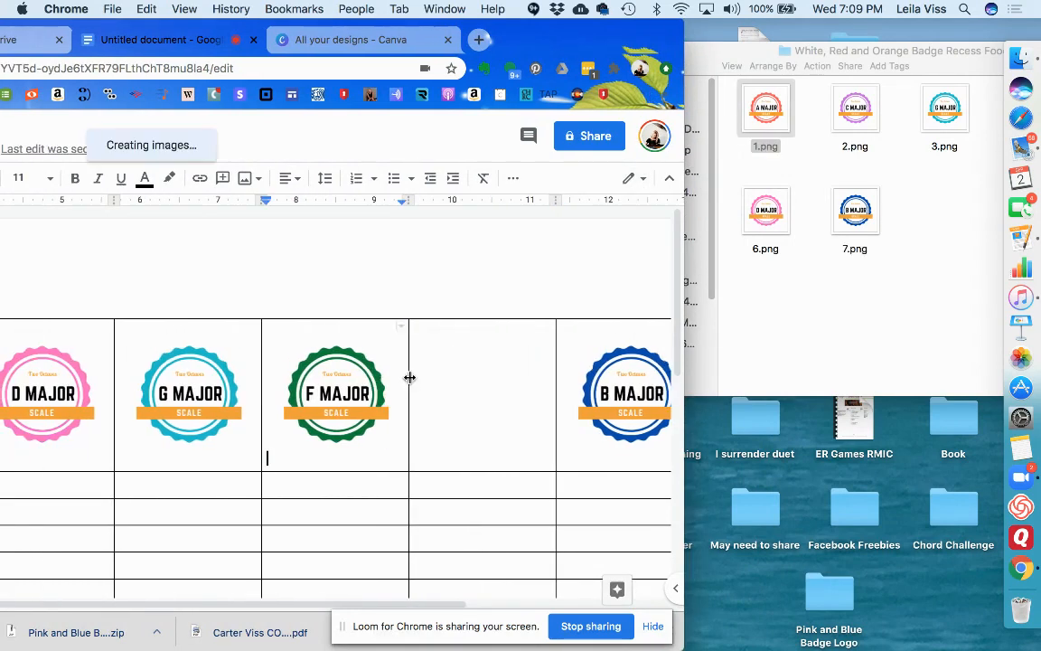
key("super+z")
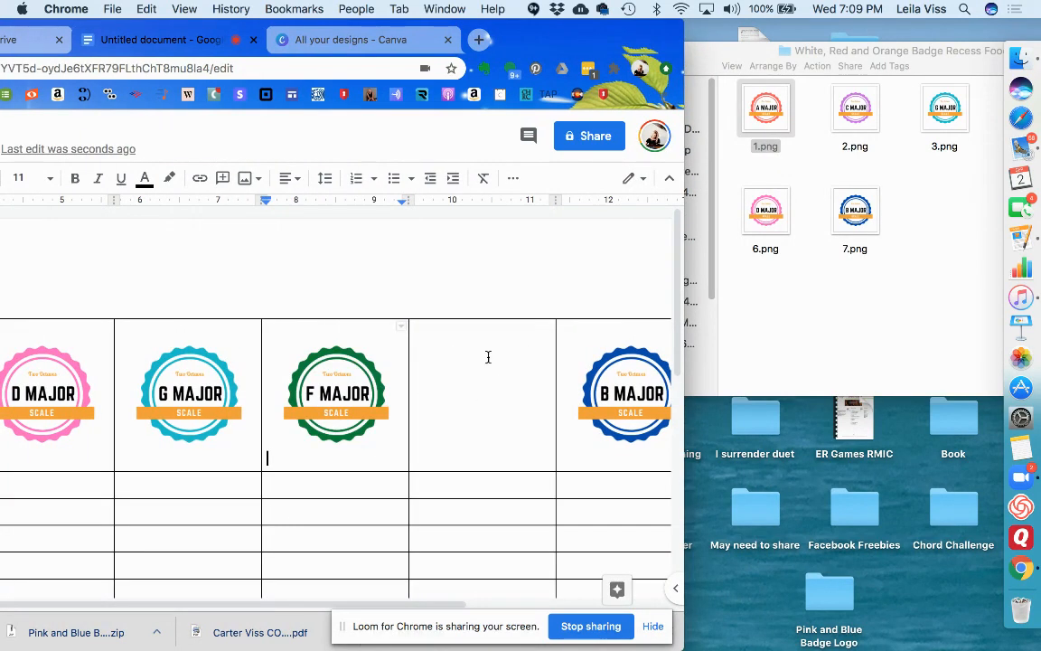
left_click_drag(767, 112, 402, 365)
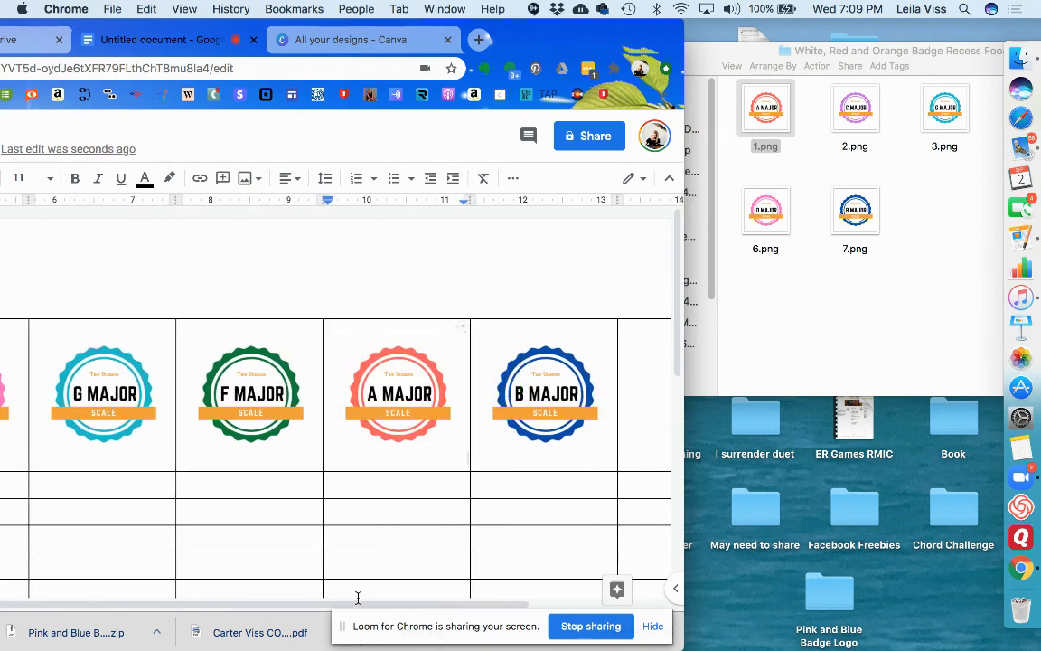
Uncover the black WHOOP! badge image on the desktop and insert it into the last header cell after the B Major badge.
scroll(358, 598, "right", 5)
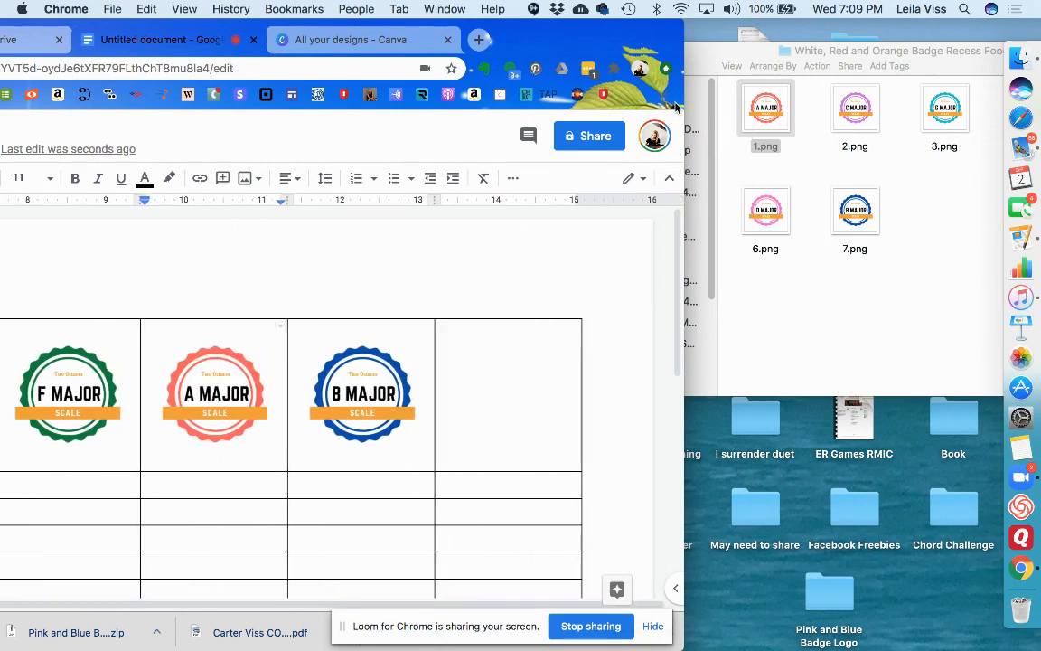
left_click_drag(716, 69, 843, 183)
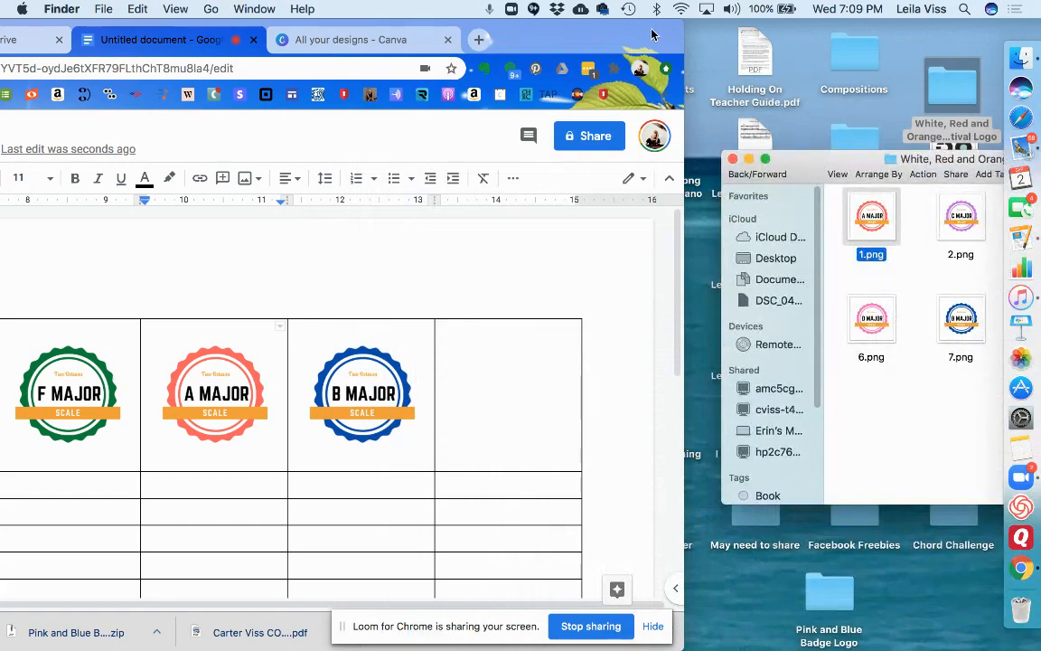
left_click_drag(653, 35, 471, 100)
left_click_drag(567, 509, 346, 467)
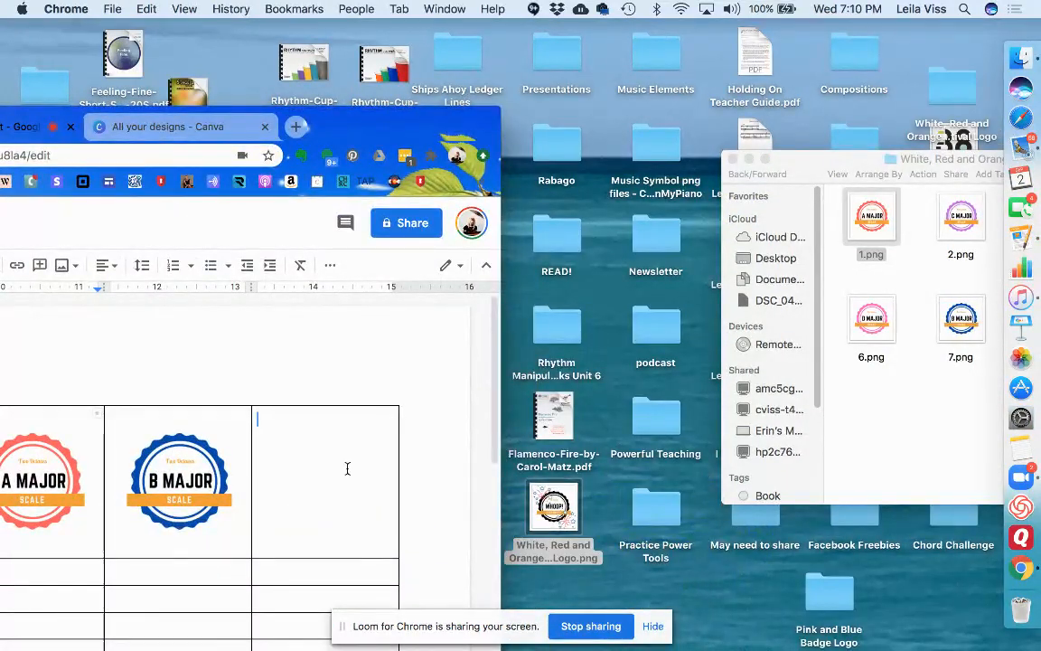
Bring the document back into full view and shrink the C Major badge by its corner to about 0.98 in wide.
left_click_drag(491, 123, 993, 57)
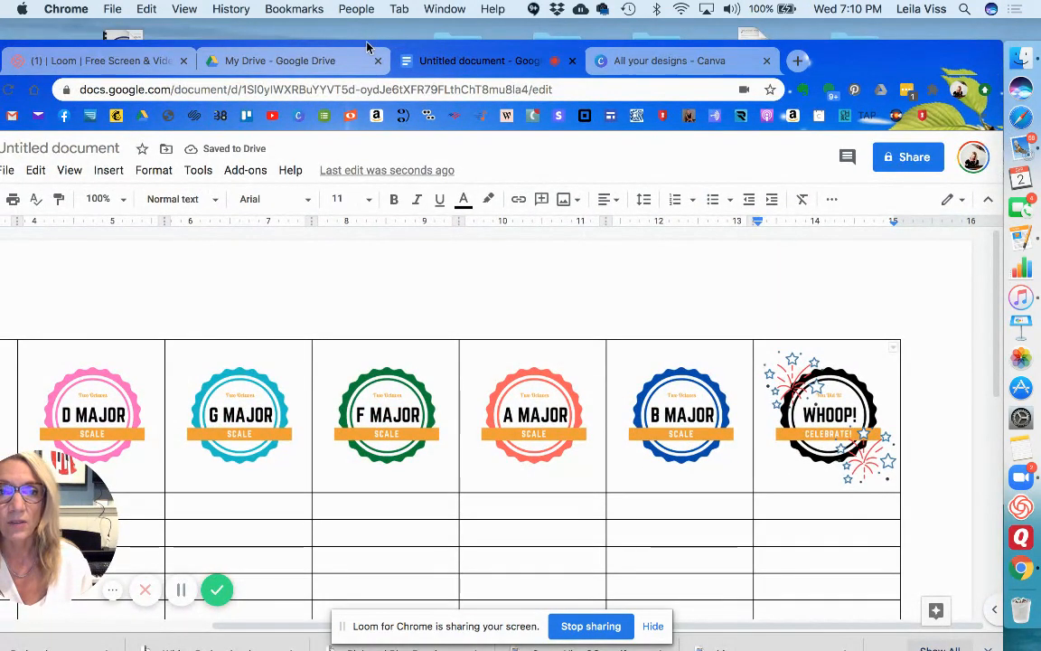
left_click_drag(367, 47, 523, 39)
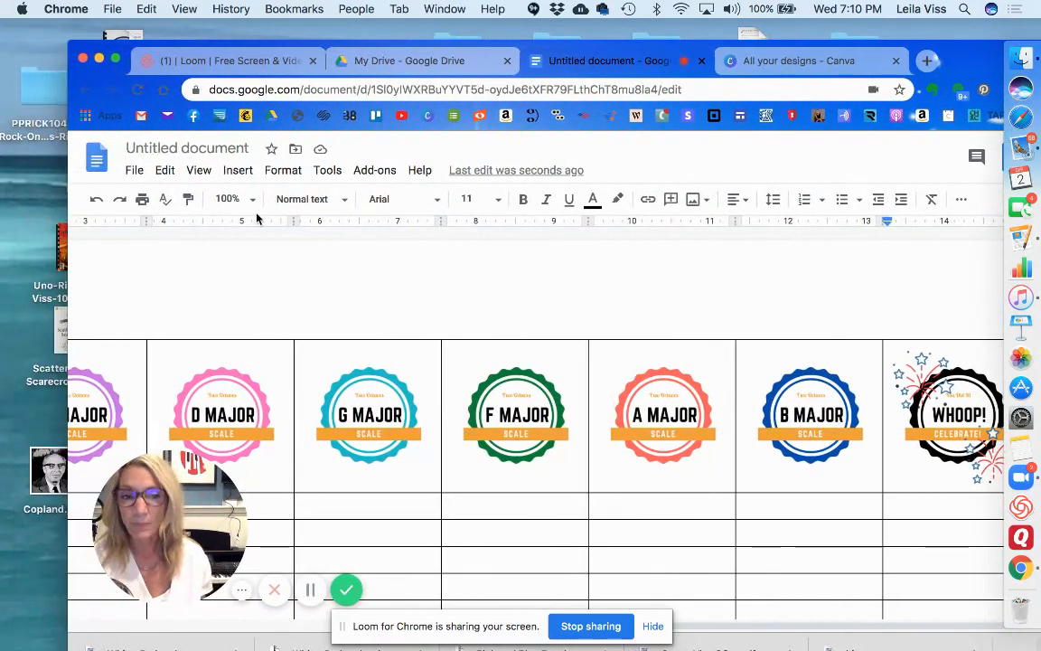
scroll(754, 620, "left", 3)
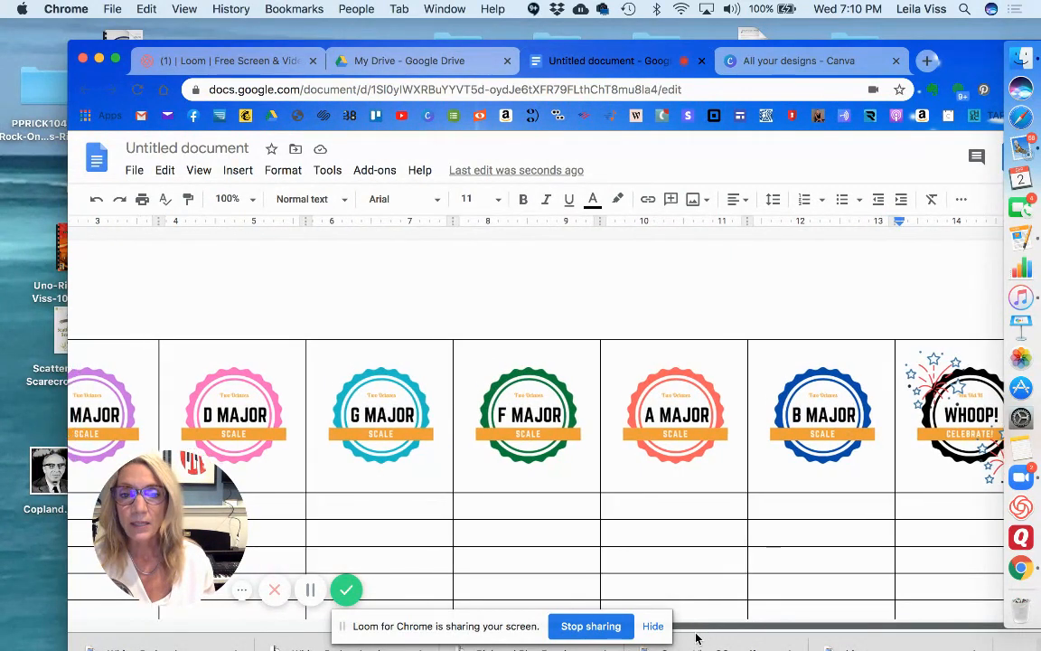
left_click_drag(645, 645, 474, 633)
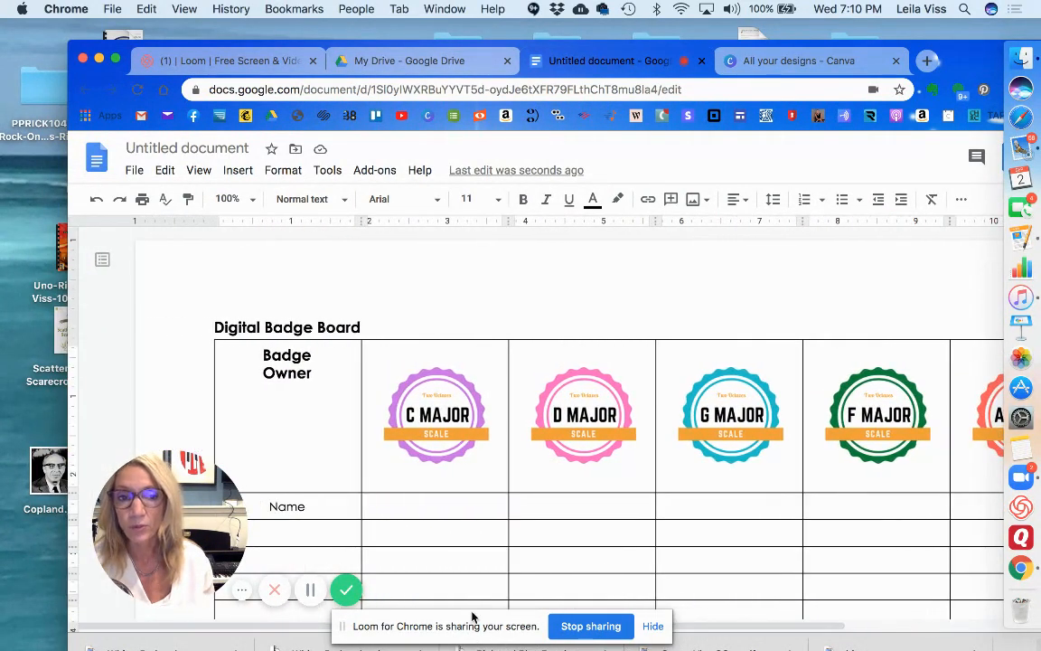
left_click(446, 414)
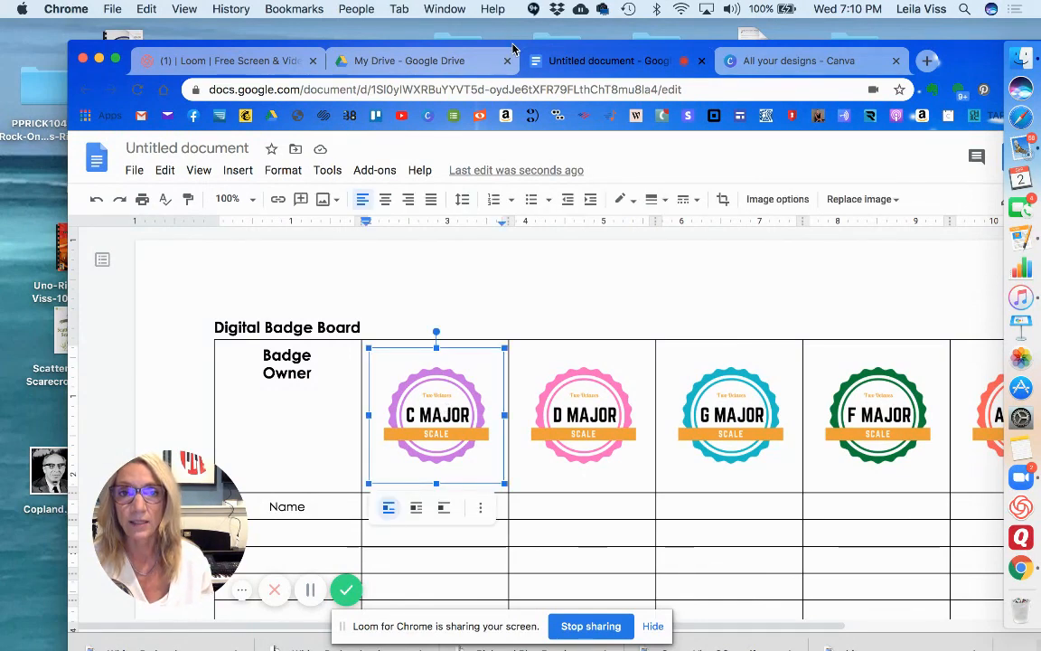
left_click_drag(513, 46, 496, 35)
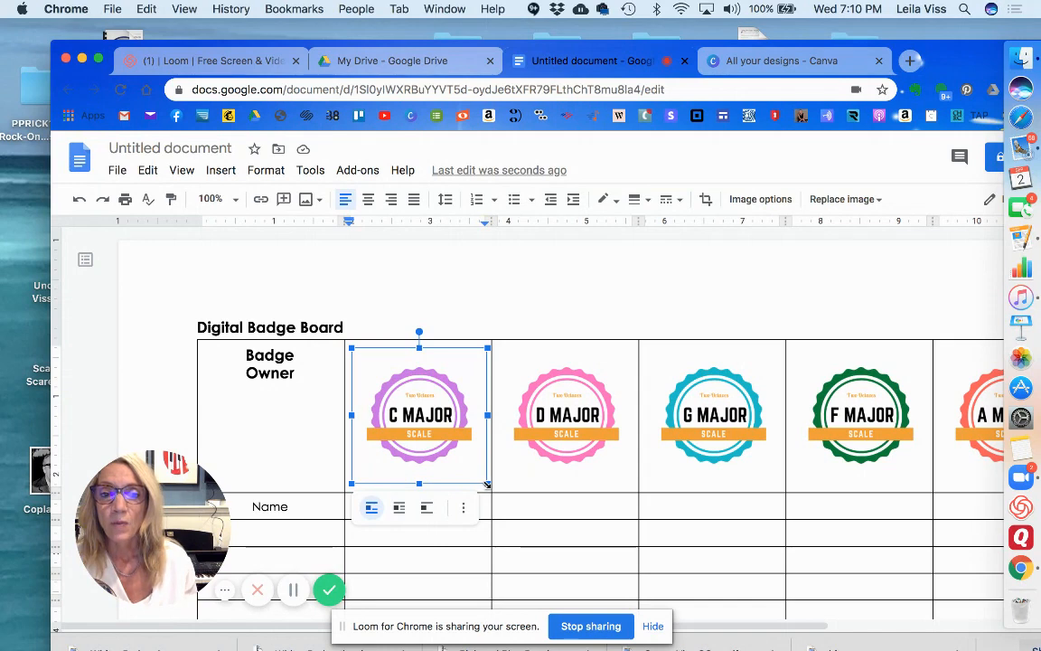
left_click_drag(473, 479, 424, 427)
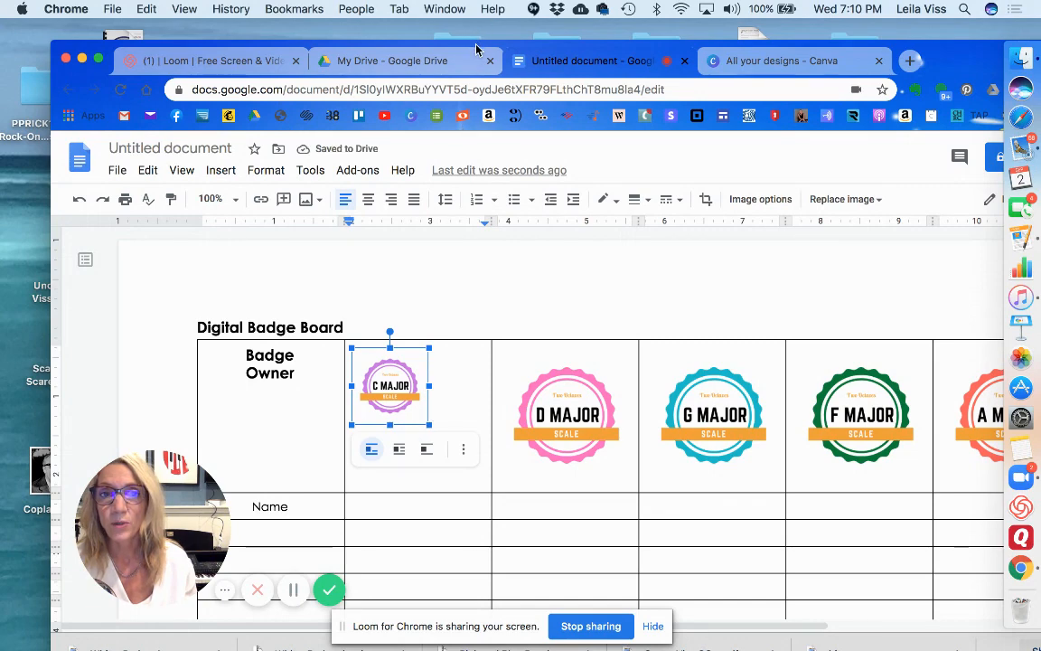
Open all image options for the C Major badge and set its width to 0.9 in with the aspect ratio locked.
left_click_drag(476, 49, 333, 19)
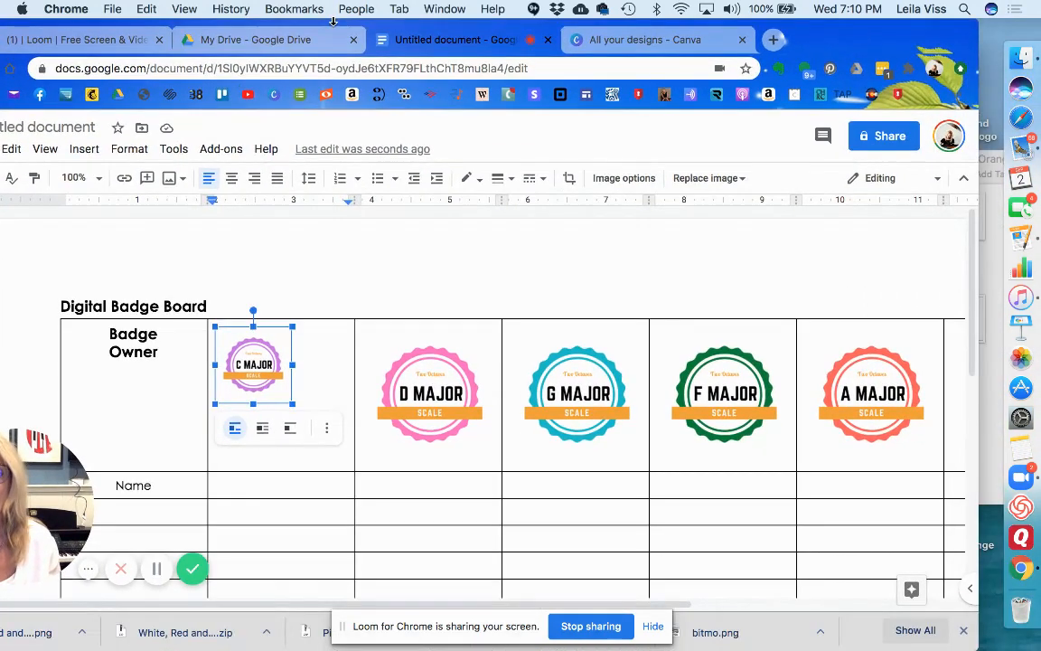
left_click(327, 430)
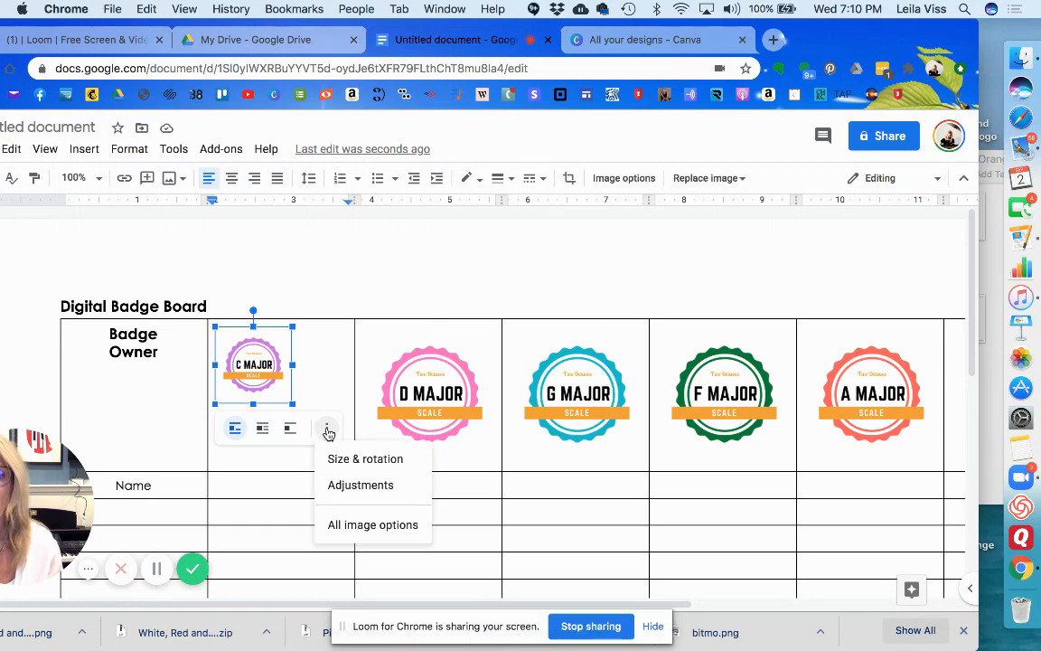
left_click(360, 525)
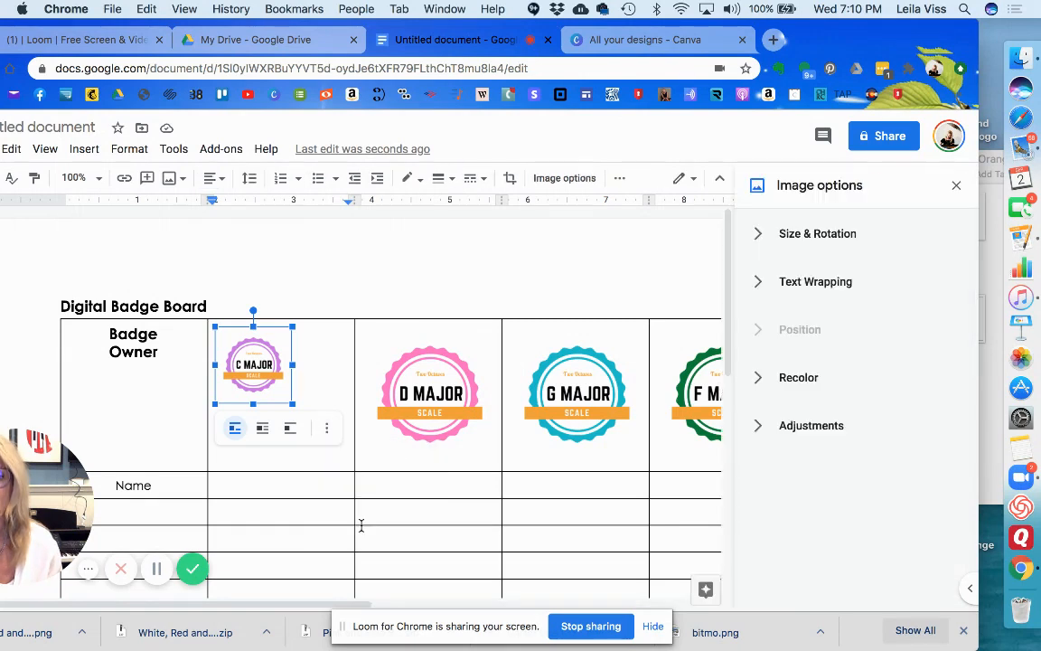
left_click_drag(854, 33, 878, 34)
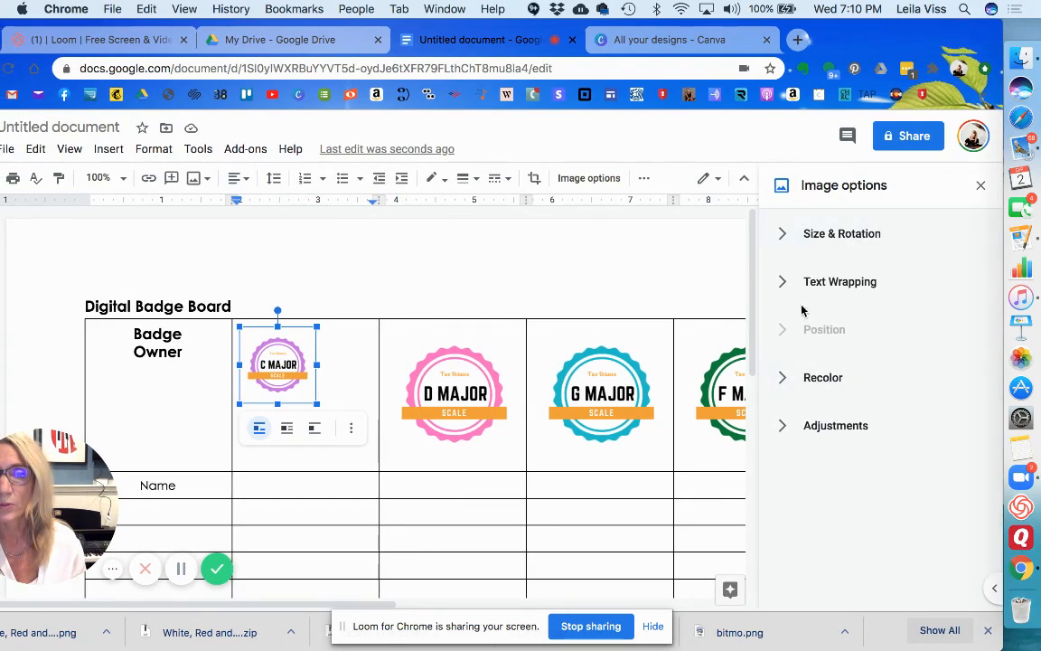
left_click(784, 235)
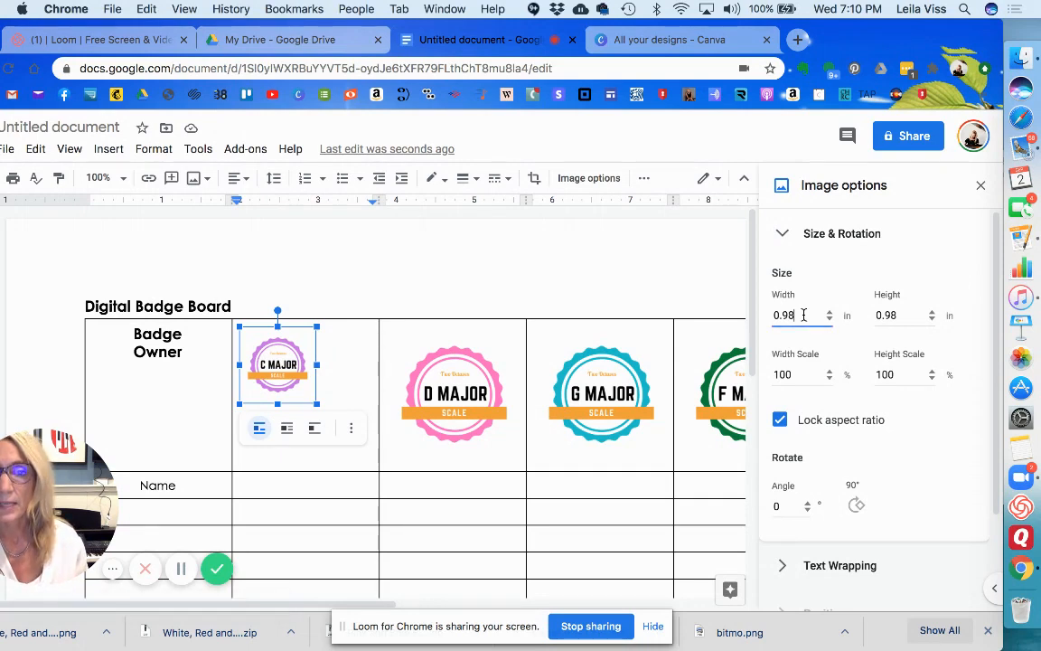
key("BackSpace")
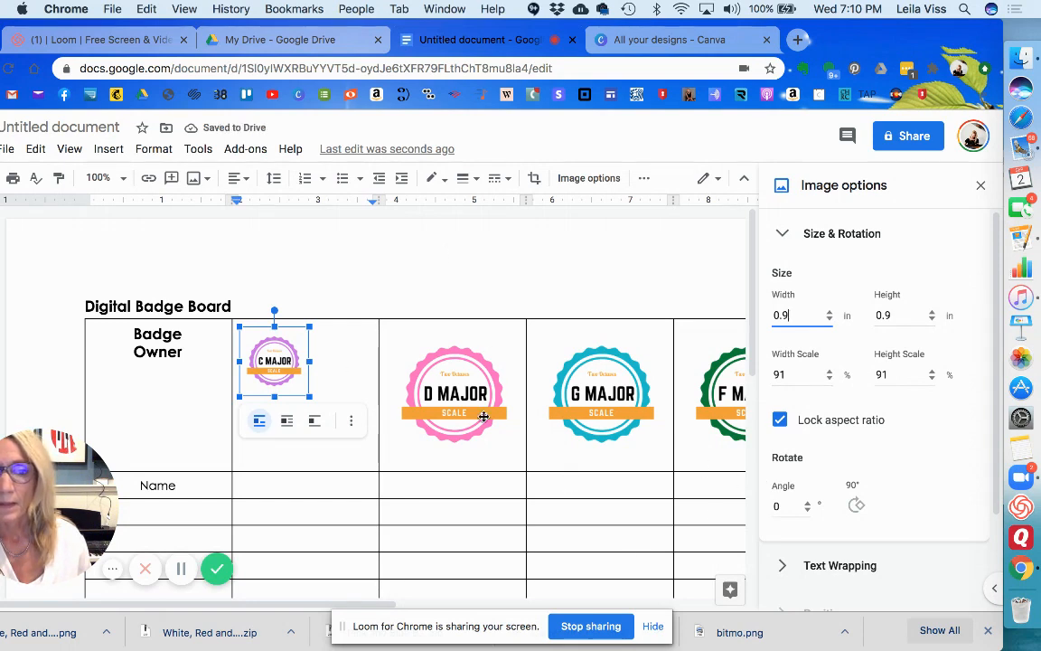
Set the D Major badge's width to 0.9 in with the aspect ratio locked.
left_click(462, 399)
left_click(498, 487)
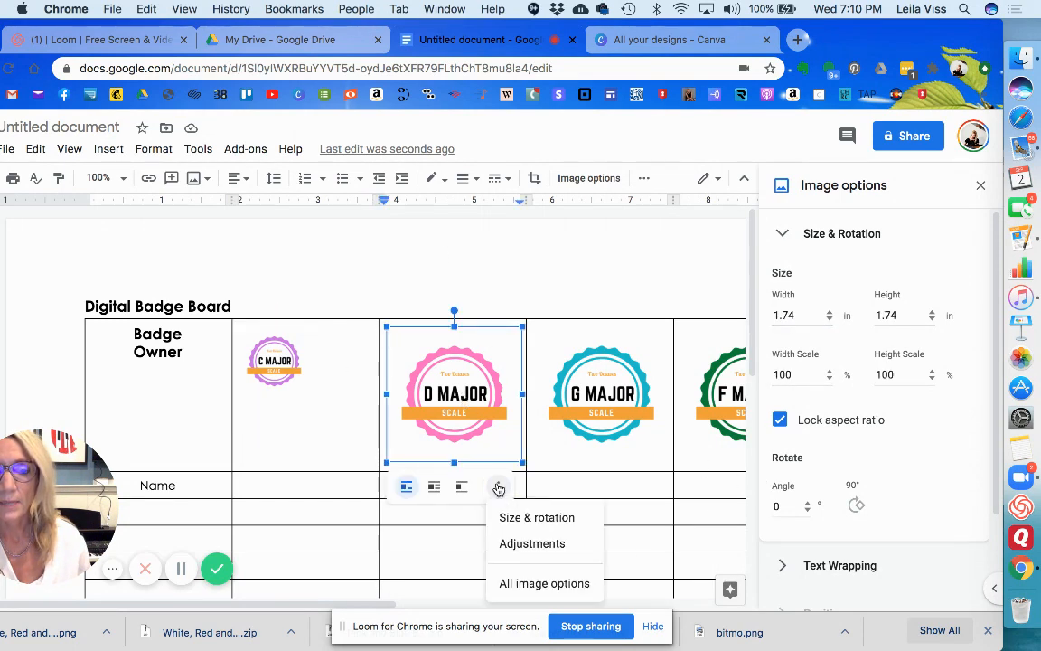
left_click(532, 519)
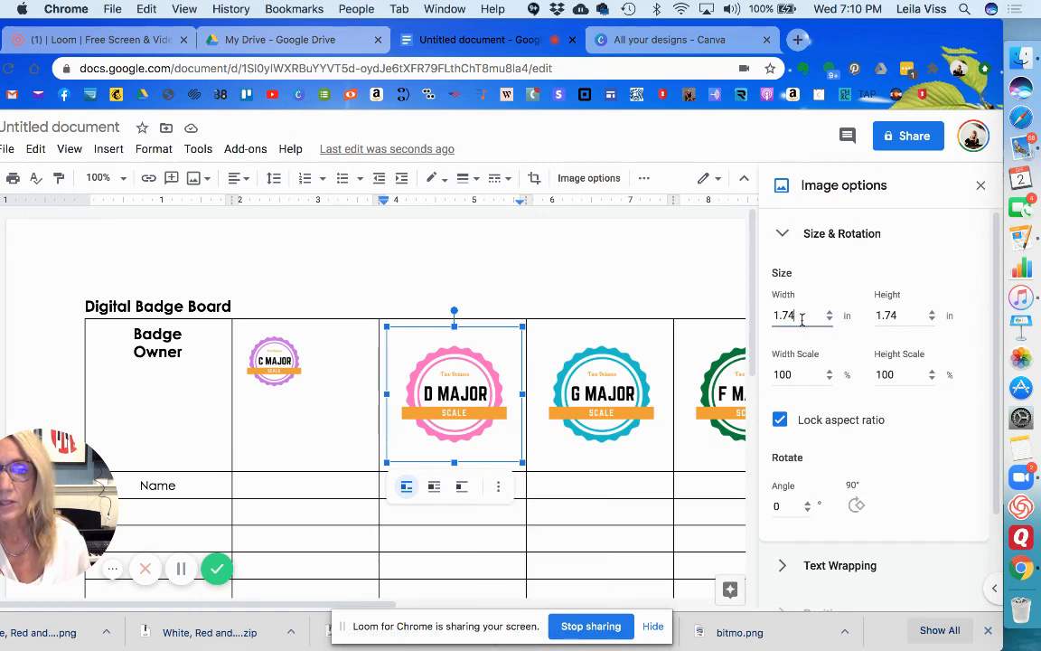
key("BackSpace")
key("BackSpace")
key("BackSpace")
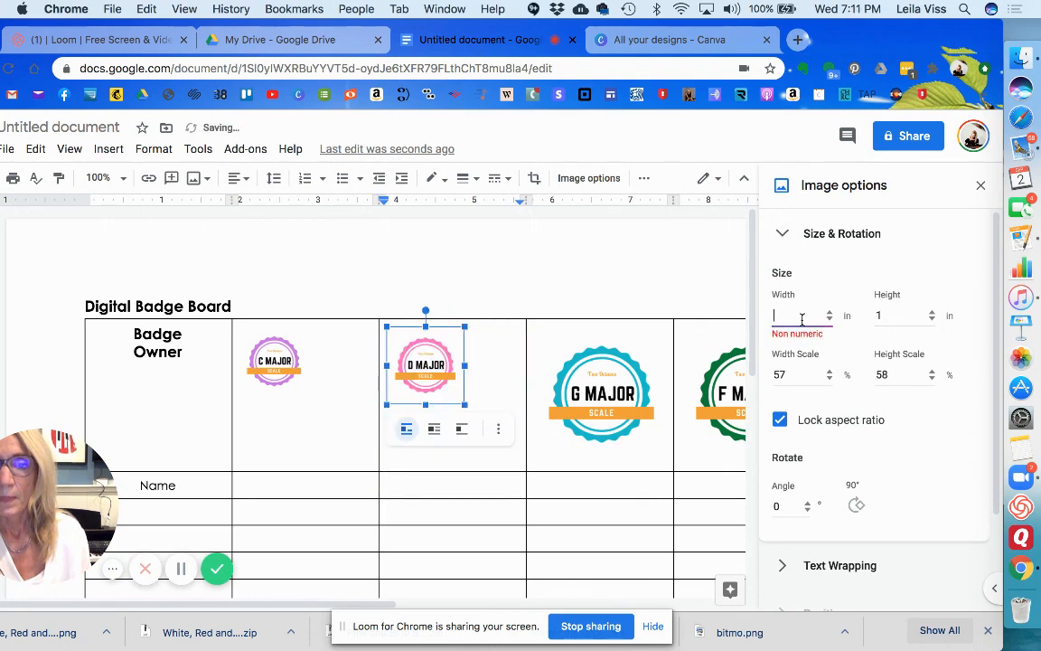
type("0.9")
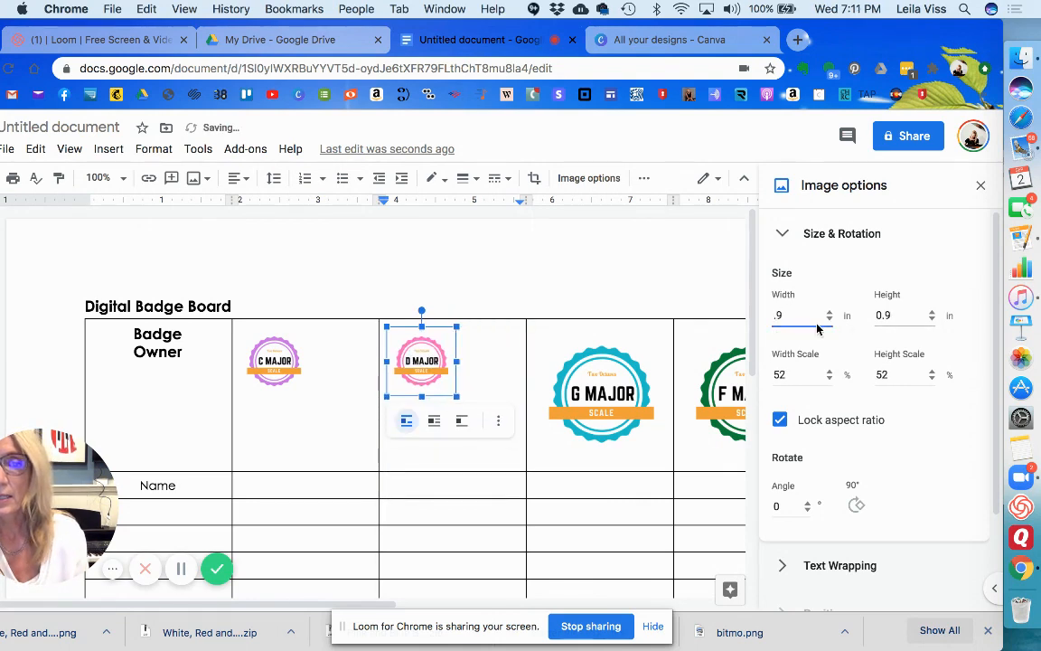
Set the G Major badge's width to 0.9 in with the aspect ratio locked.
left_click(607, 409)
left_click(643, 487)
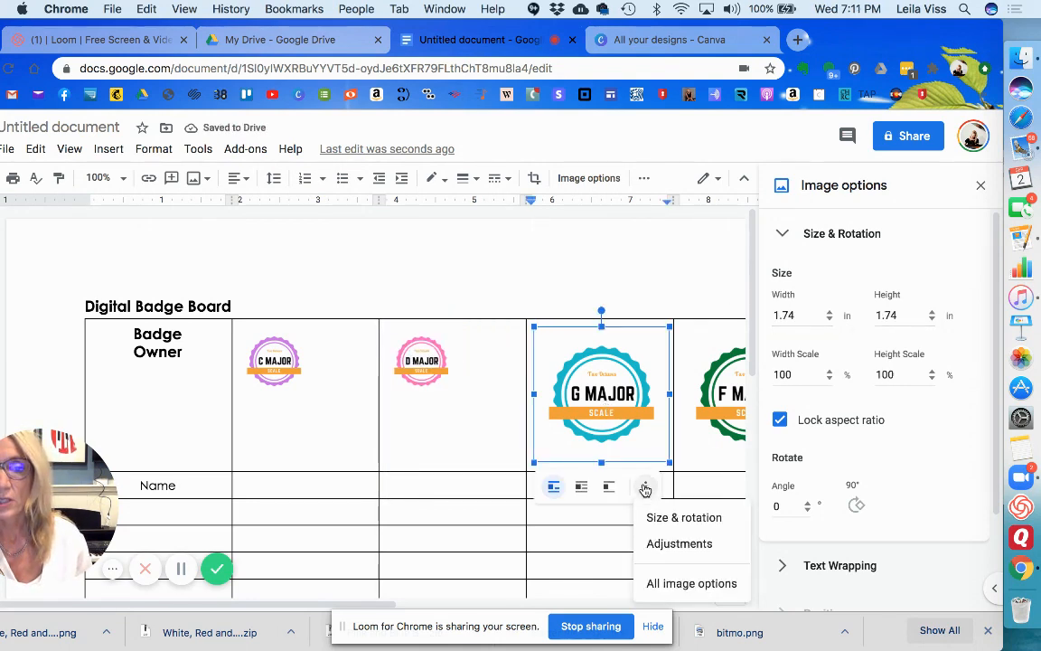
left_click(797, 314)
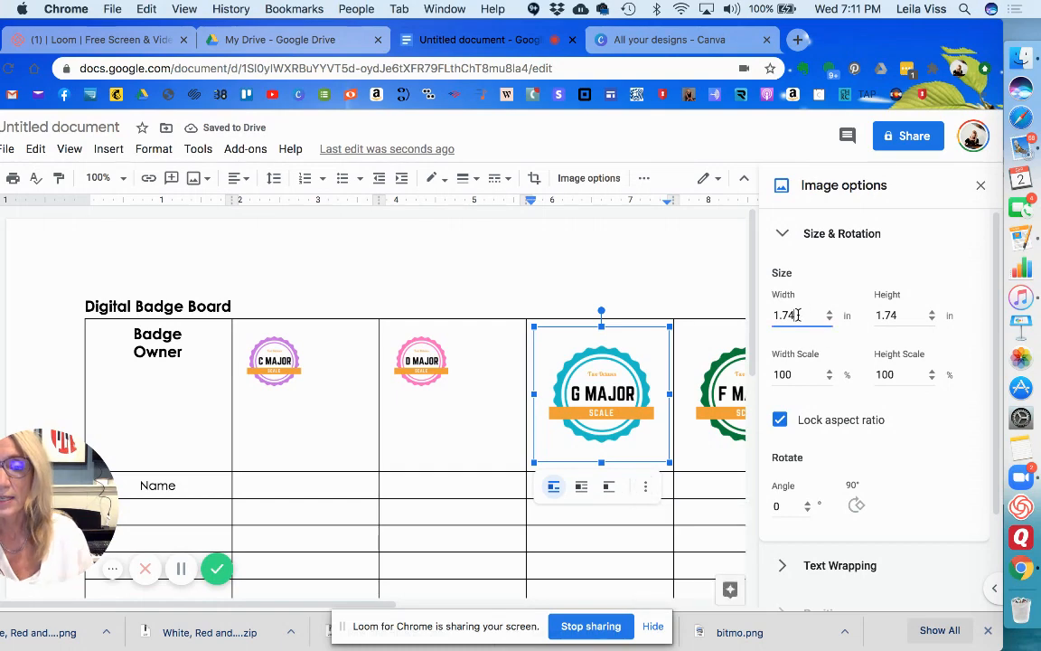
key("BackSpace")
key("BackSpace")
key("BackSpace")
type(".")
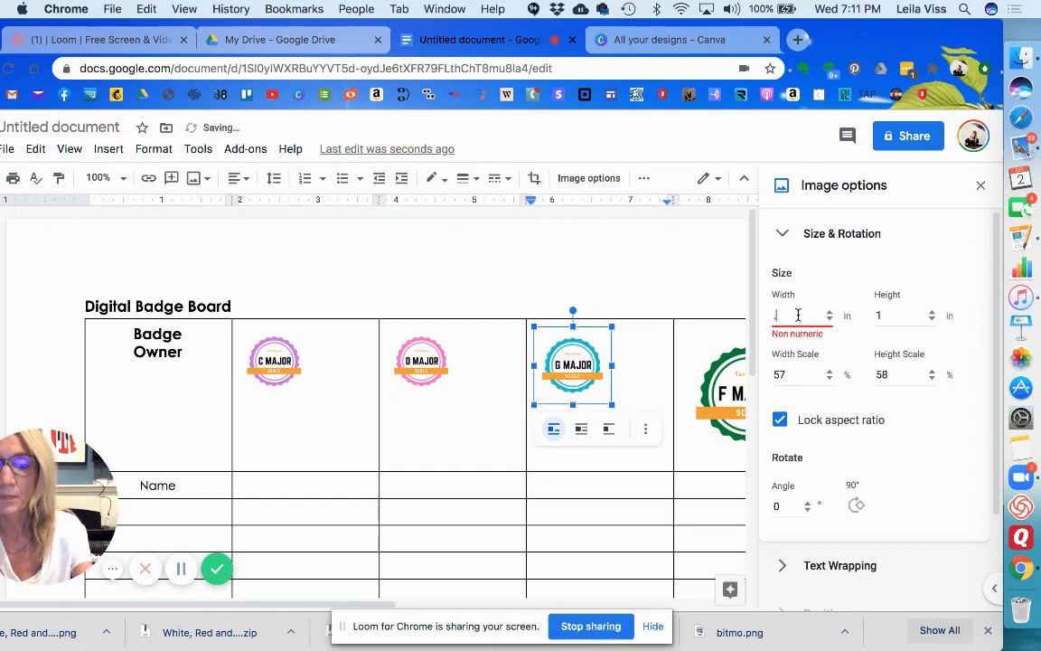
type("9")
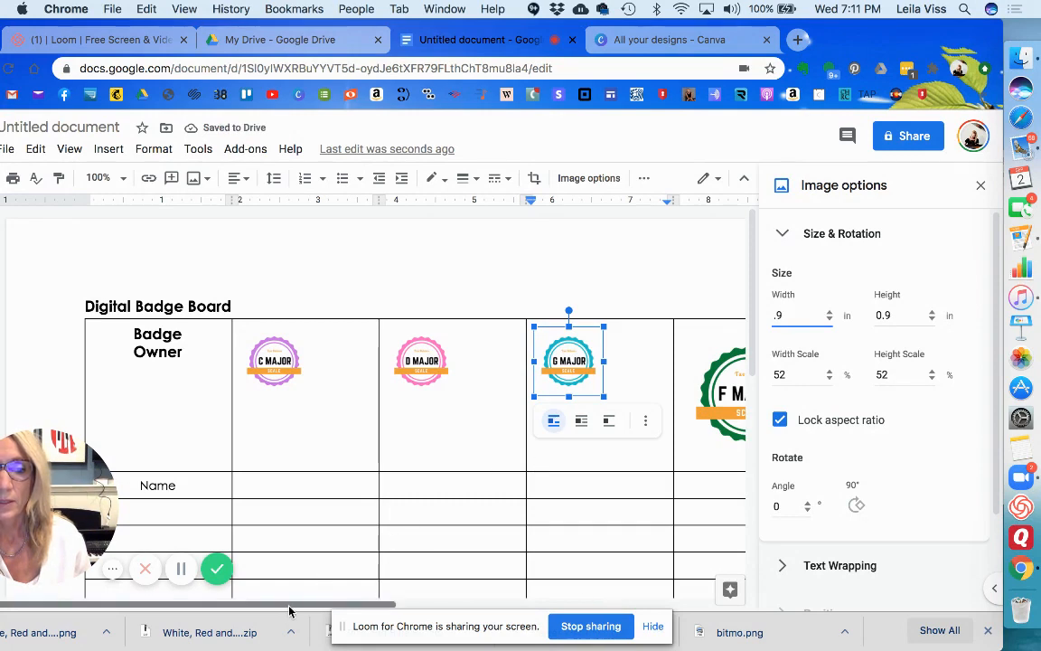
Set the F Major badge's width to 0.9 in with the aspect ratio locked.
scroll(379, 543, "right", 5)
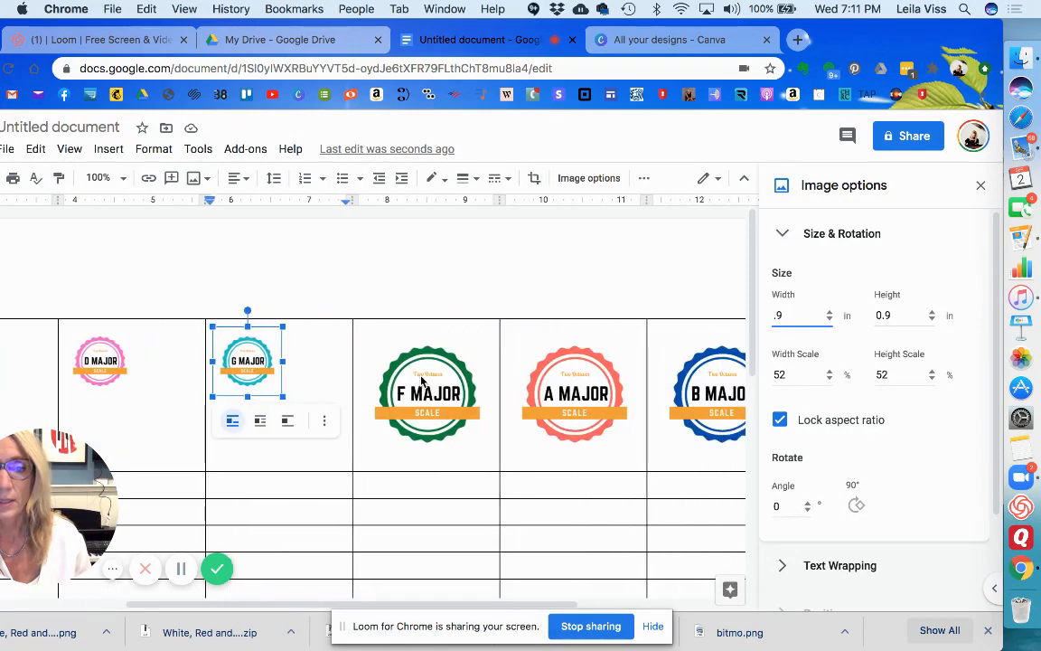
left_click(378, 339)
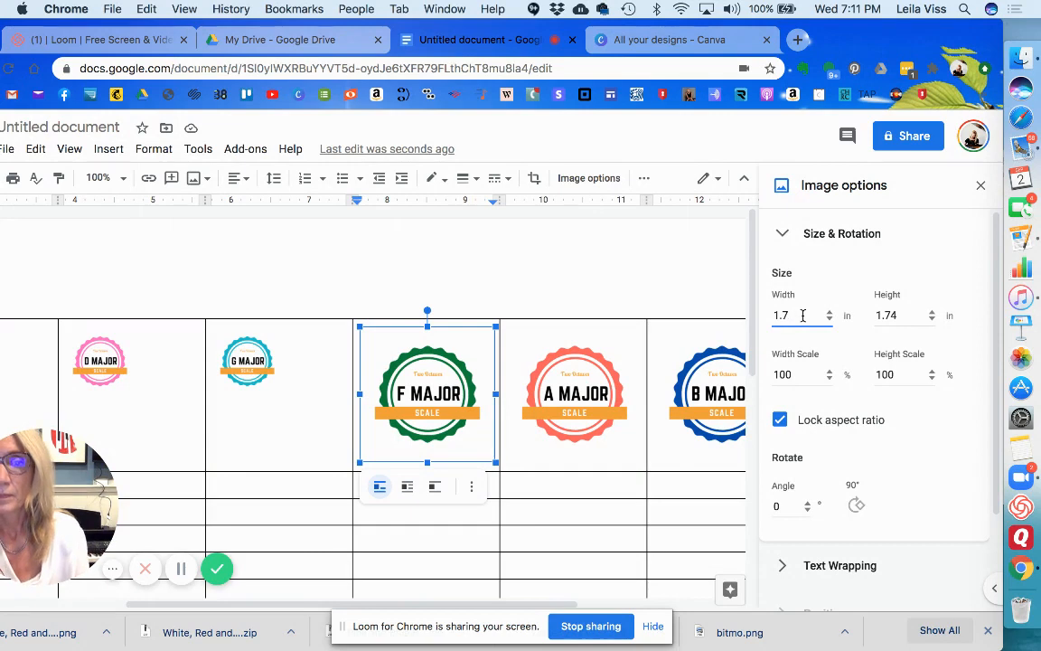
key("BackSpace")
key("BackSpace")
key("BackSpace")
type(".9")
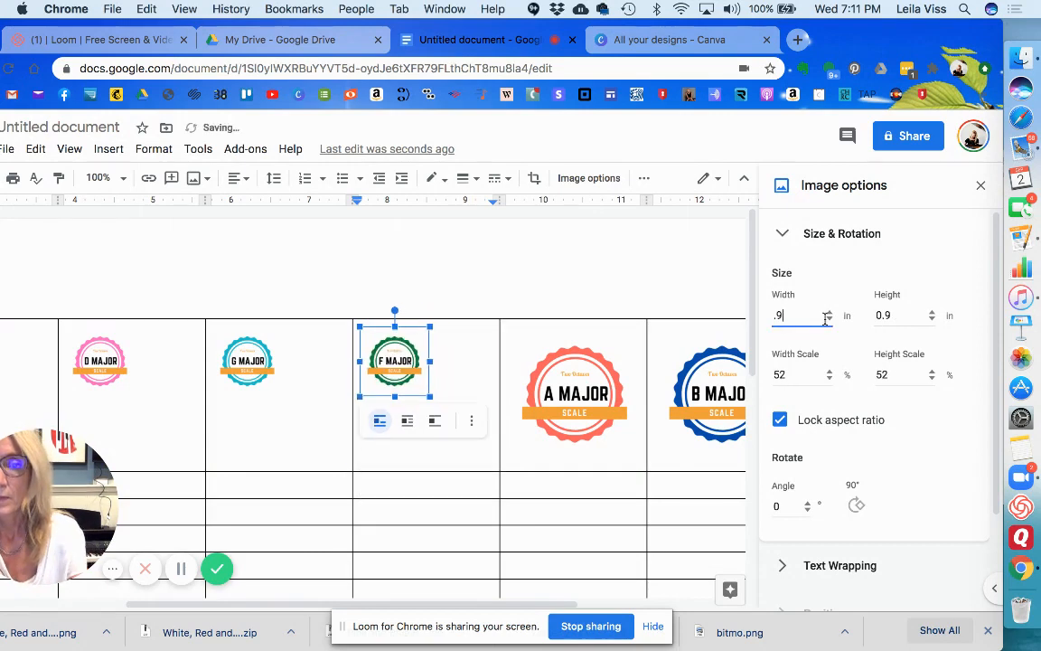
Set the A Major badge's width to 0.9 in with the aspect ratio locked.
left_click(589, 387)
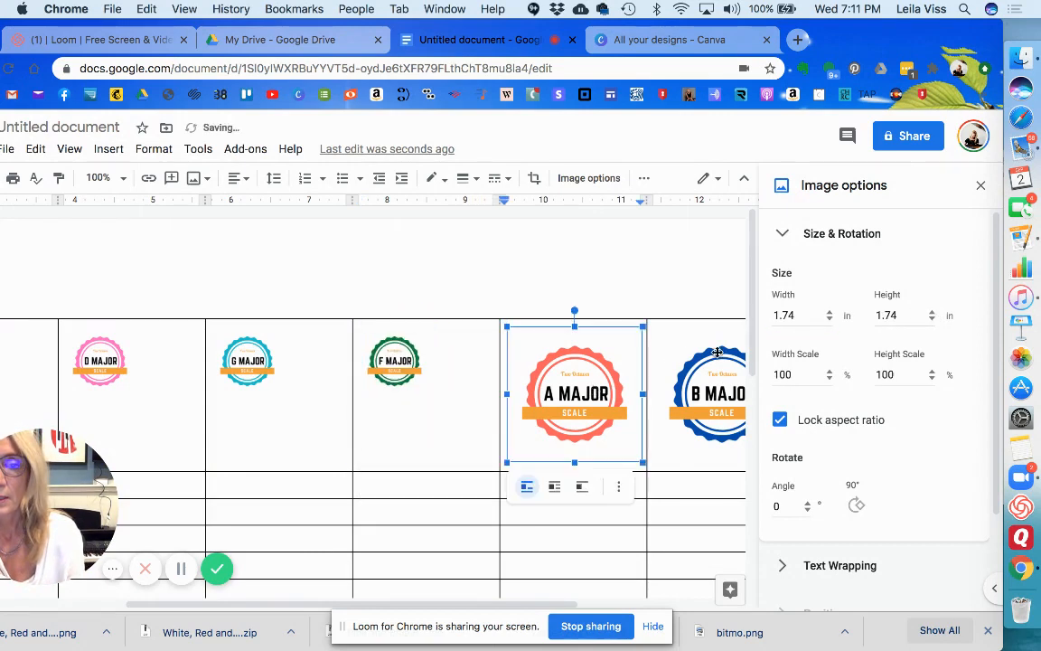
left_click(804, 315)
key("BackSpace")
key("BackSpace")
key("BackSpace")
key("BackSpace")
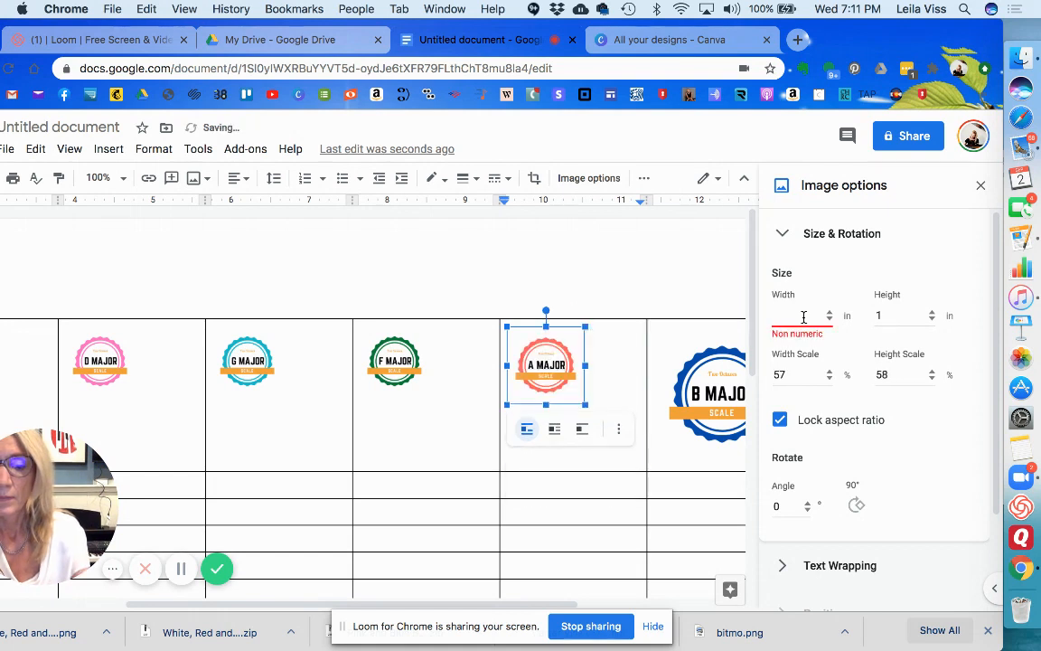
type(".9")
left_click(894, 316)
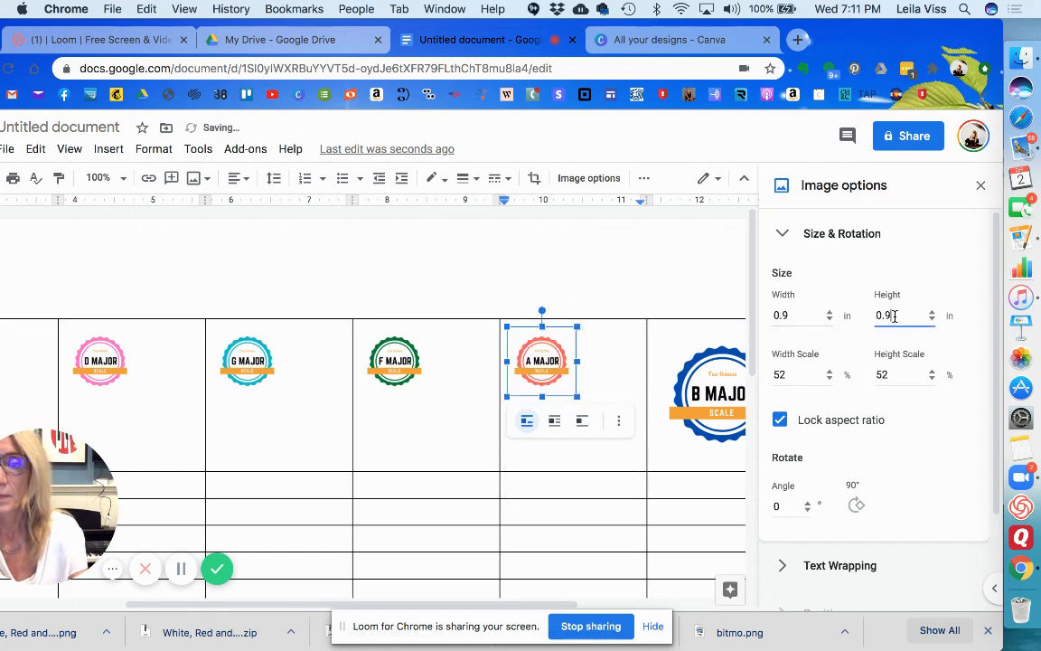
Set the B Major badge's width to 0.9 in with the aspect ratio locked.
left_click(712, 394)
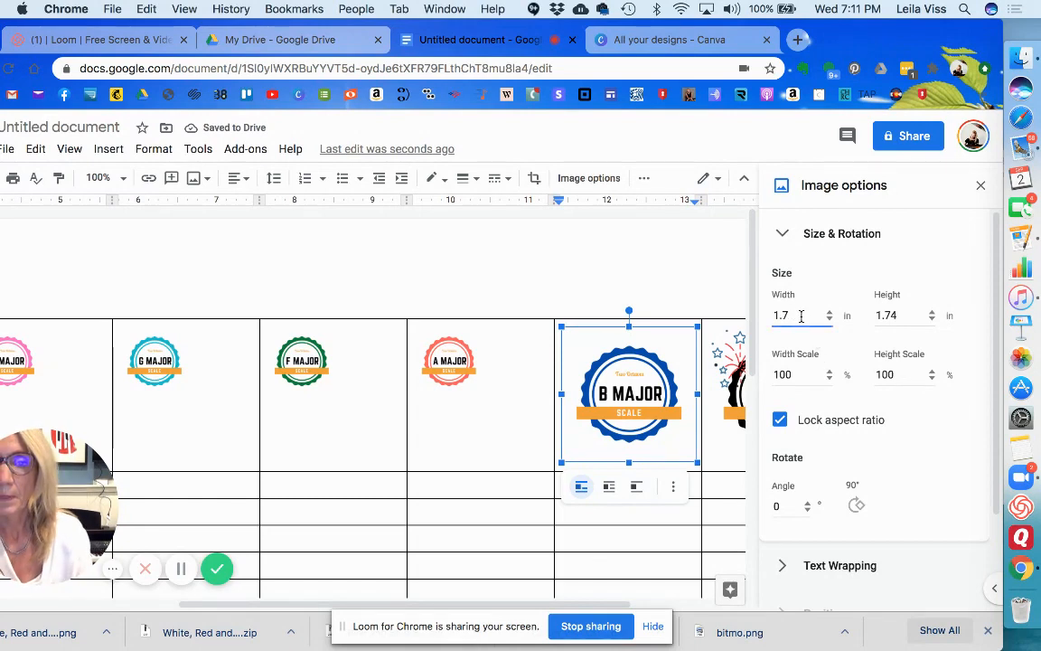
key("BackSpace")
key("BackSpace")
key("BackSpace")
type(".9")
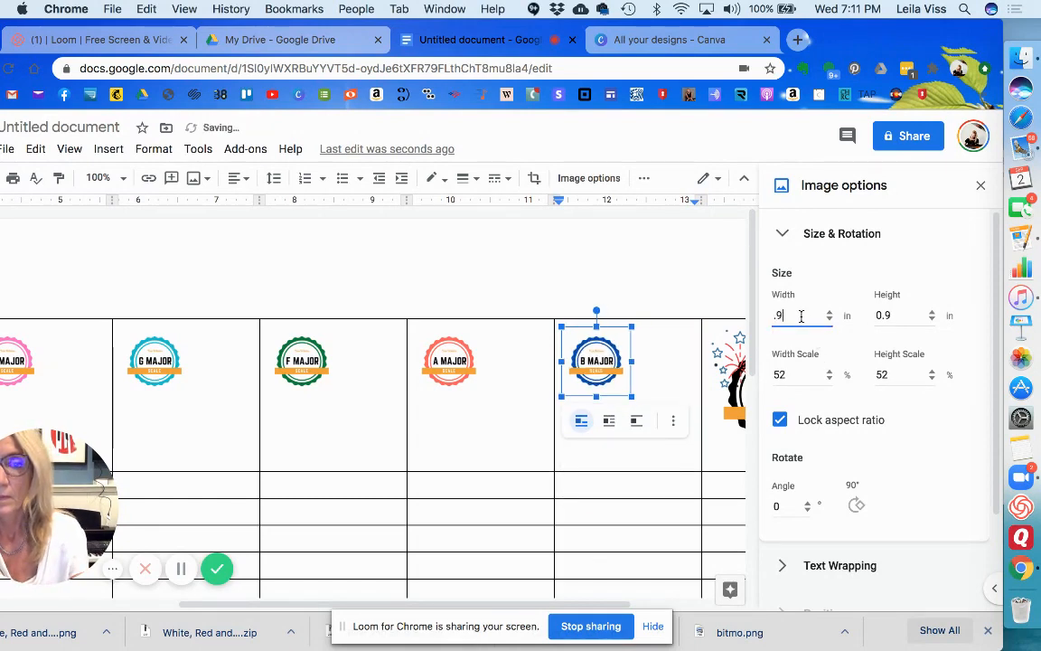
Set the Whoop! Celebrate! badge's width to 0.9 in with the aspect ratio locked.
left_click_drag(416, 606, 505, 607)
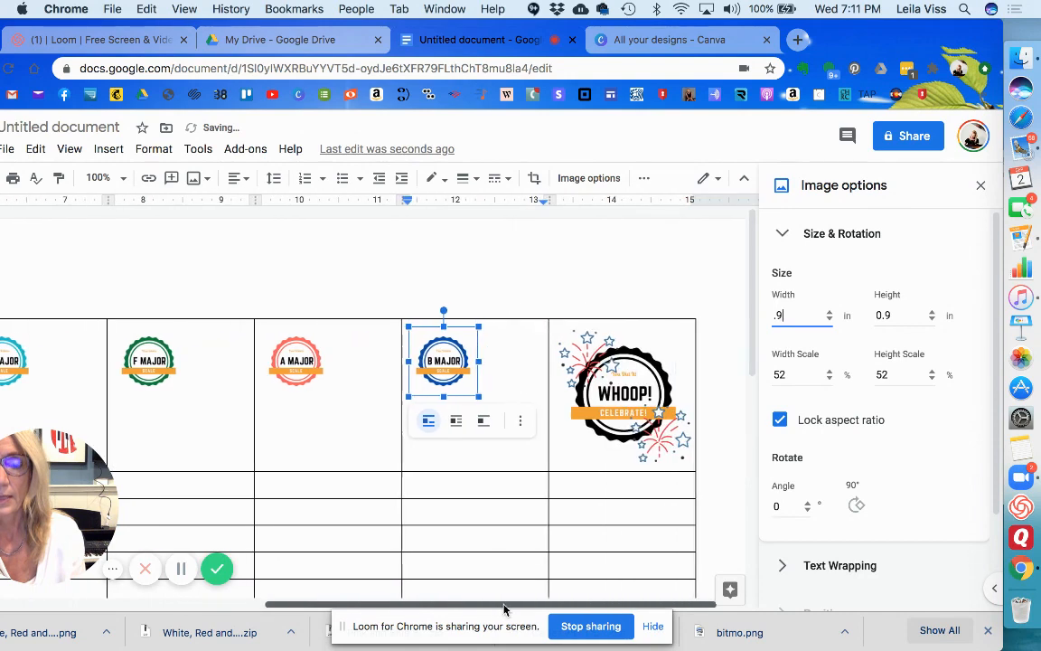
left_click(616, 399)
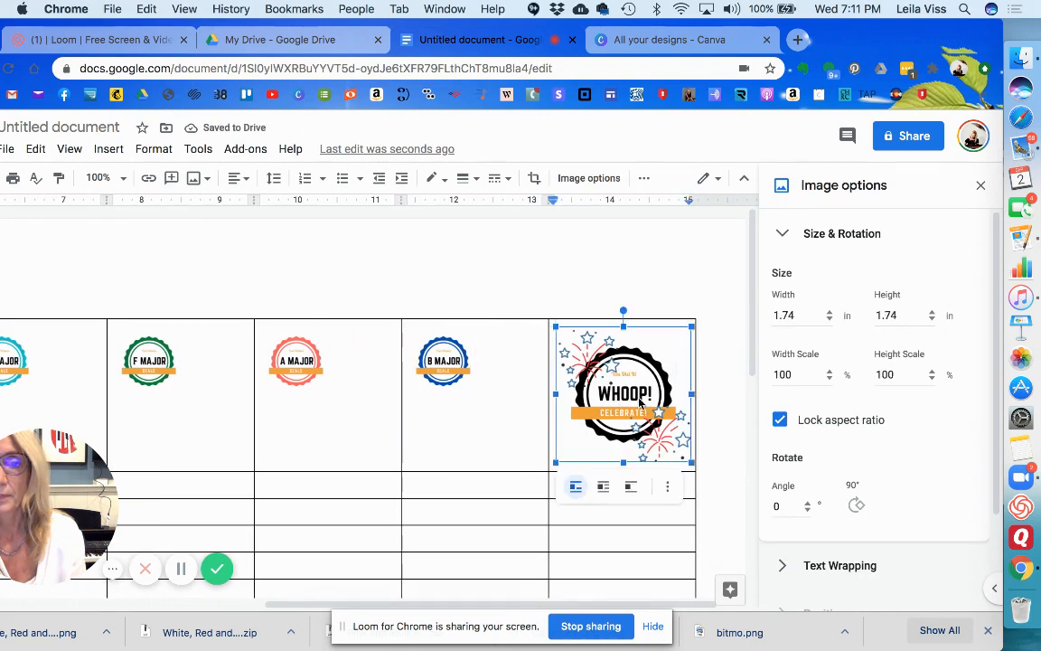
left_click(791, 314)
key("BackSpace")
key("BackSpace")
key("BackSpace")
key("BackSpace")
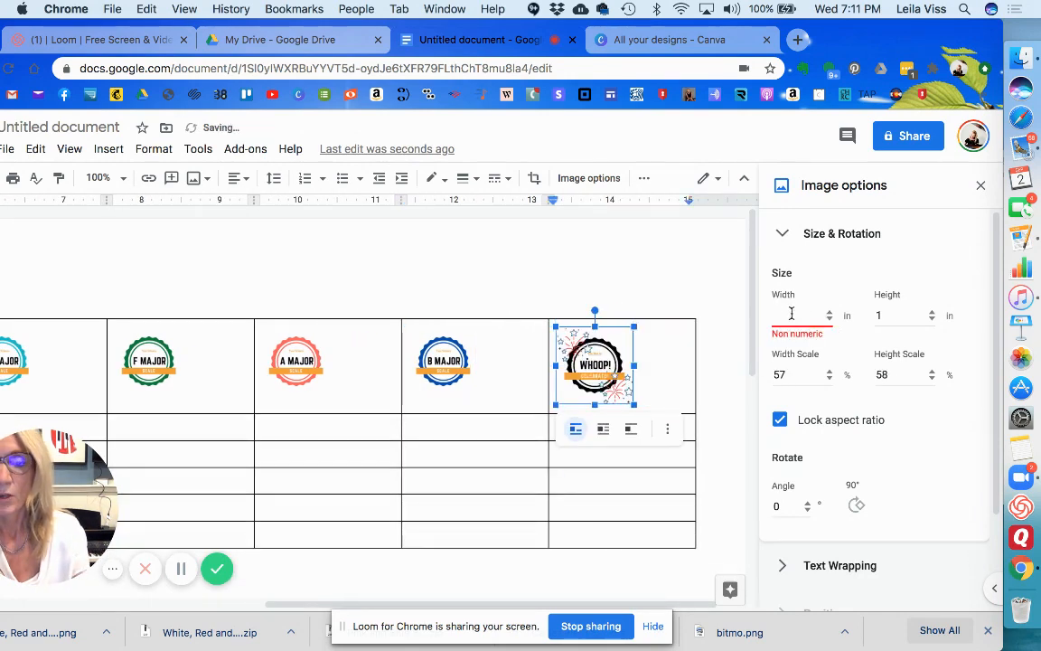
type(".9")
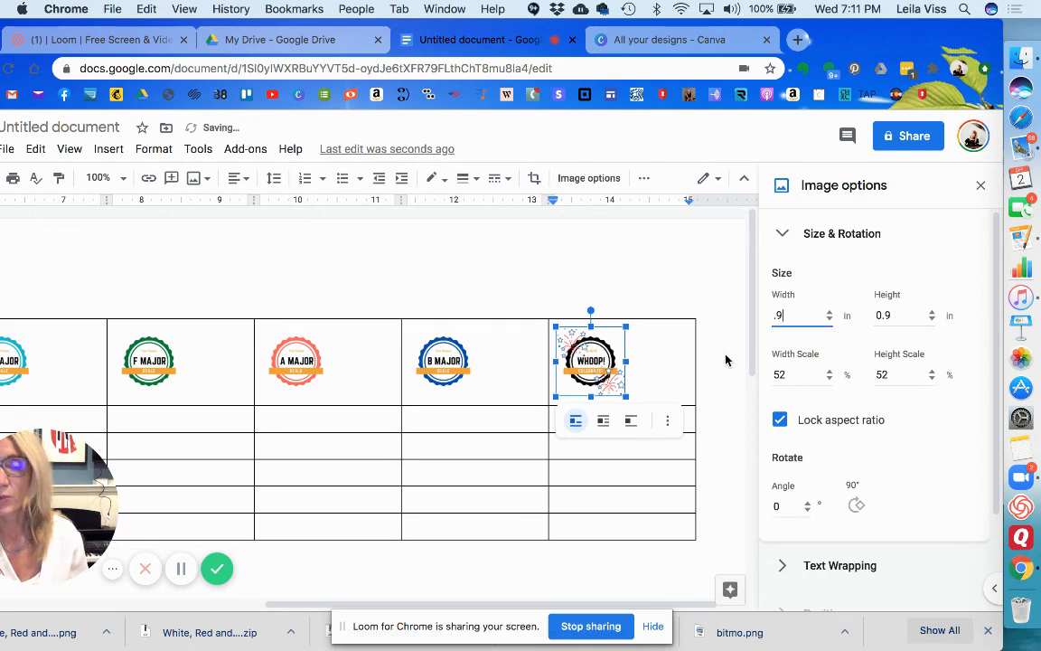
Center the contents of the table's entire header row, from Badge Owner through the Whoop! badge.
left_click_drag(578, 603, 127, 390)
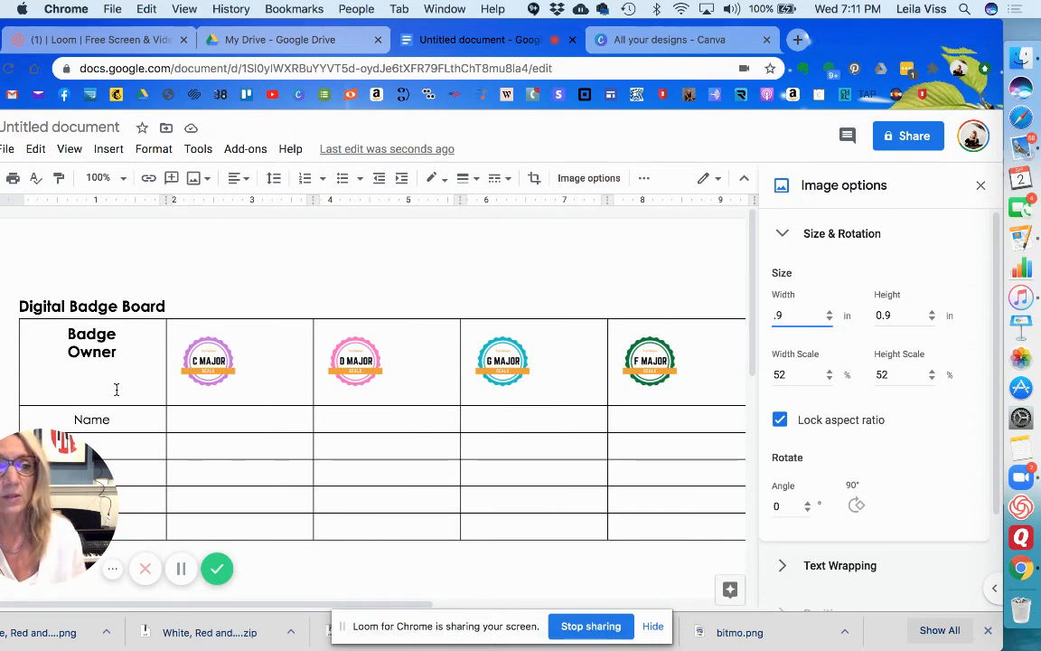
left_click(116, 389)
left_click_drag(65, 335, 688, 374)
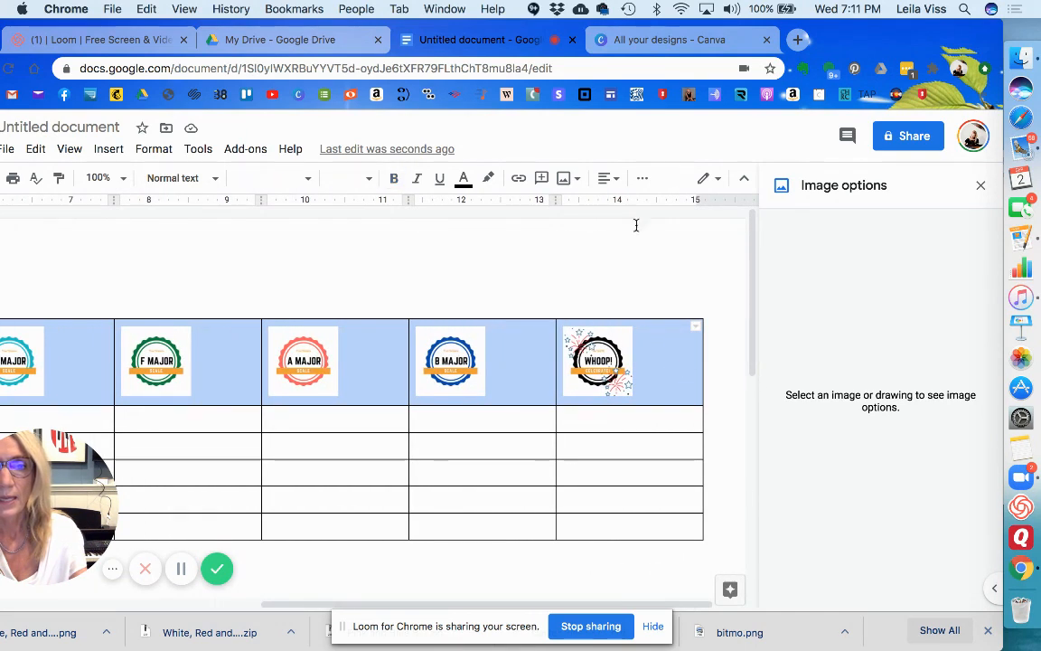
left_click(605, 178)
left_click(564, 209)
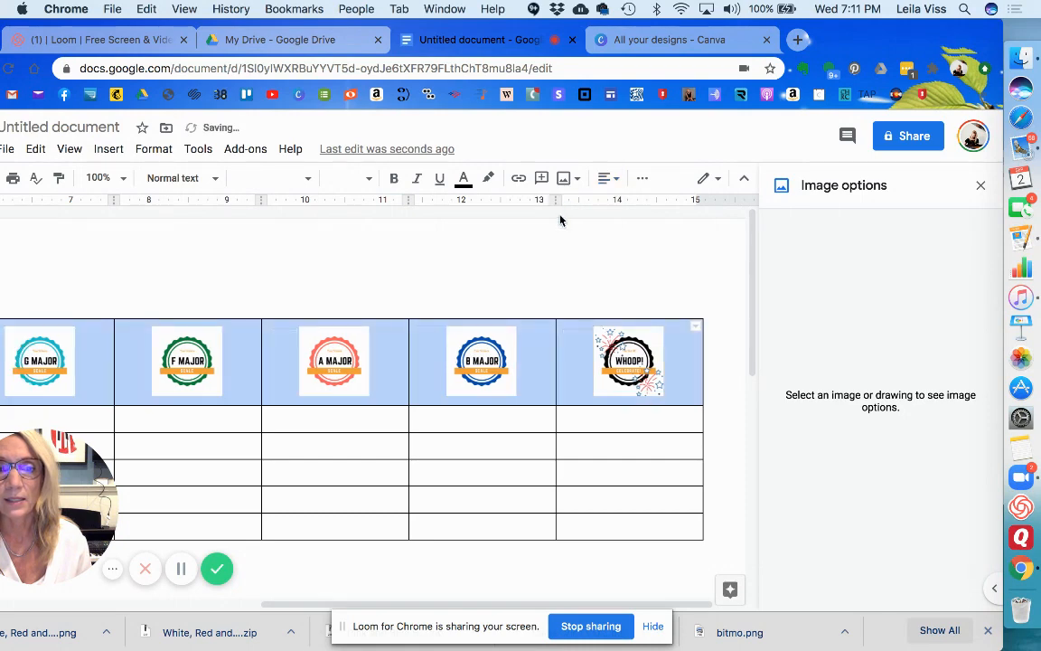
Insert a blank line above the Badge Owner text in the table's first header cell.
left_click_drag(532, 604, 154, 581)
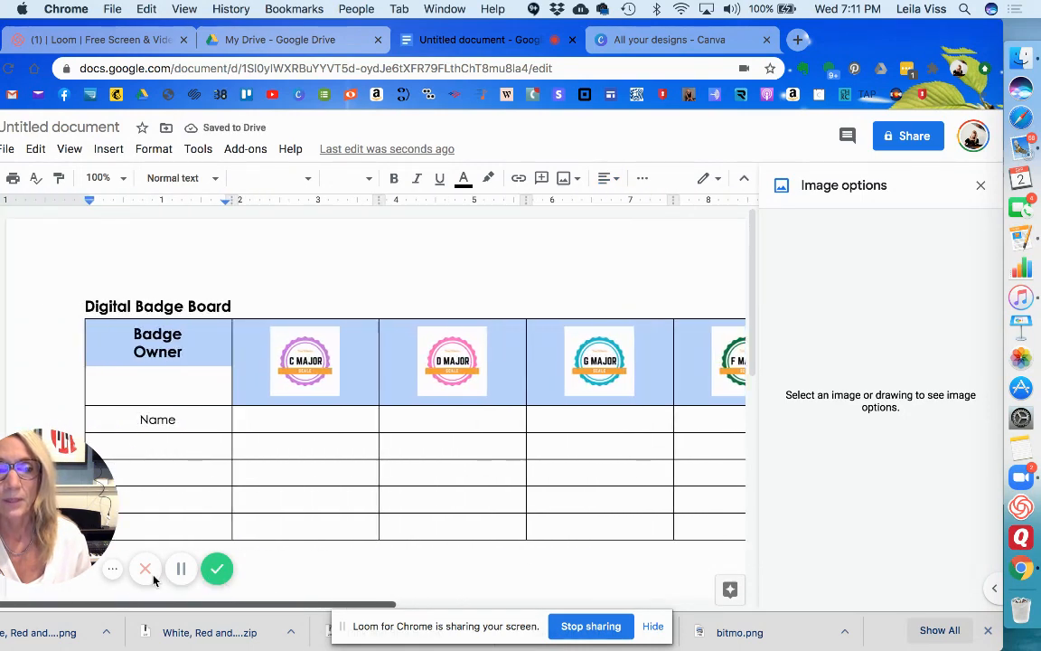
left_click(266, 453)
left_click(132, 333)
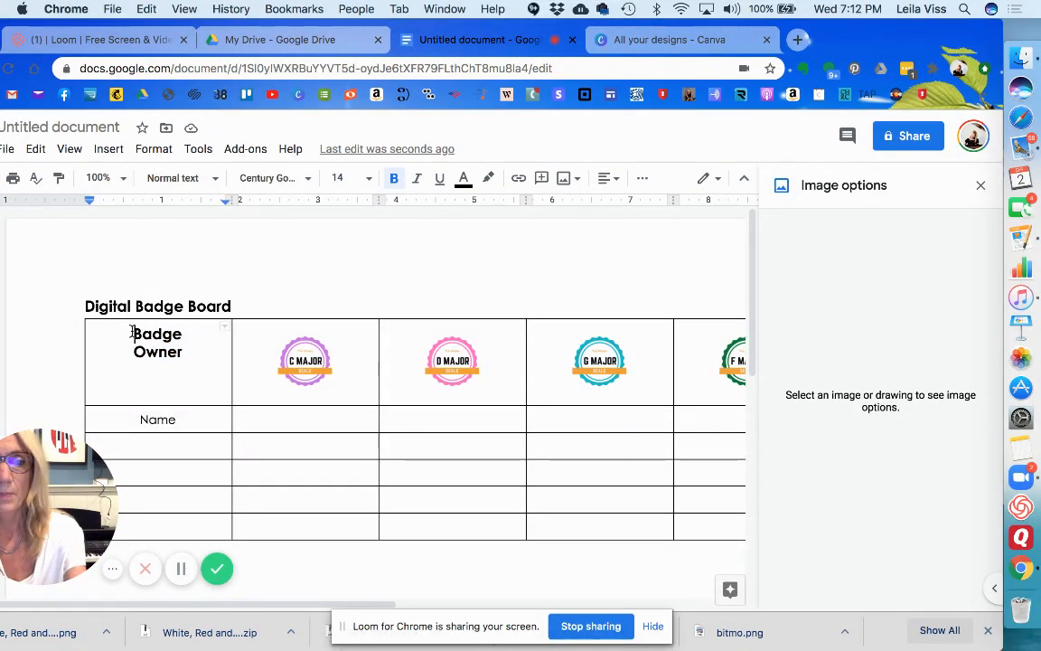
key("Return")
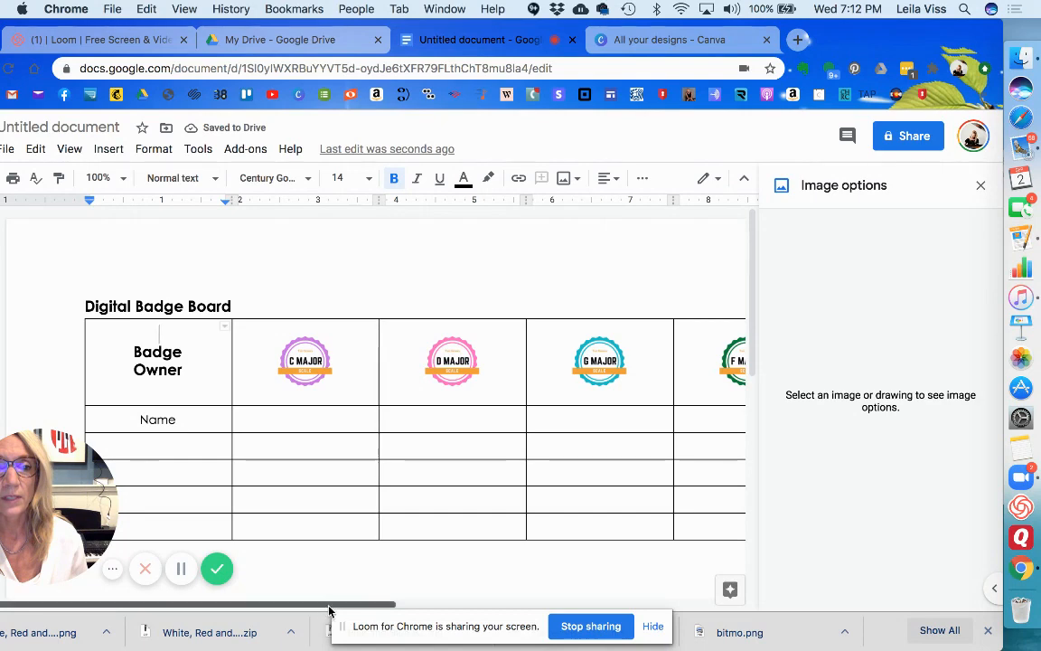
left_click_drag(330, 607, 354, 607)
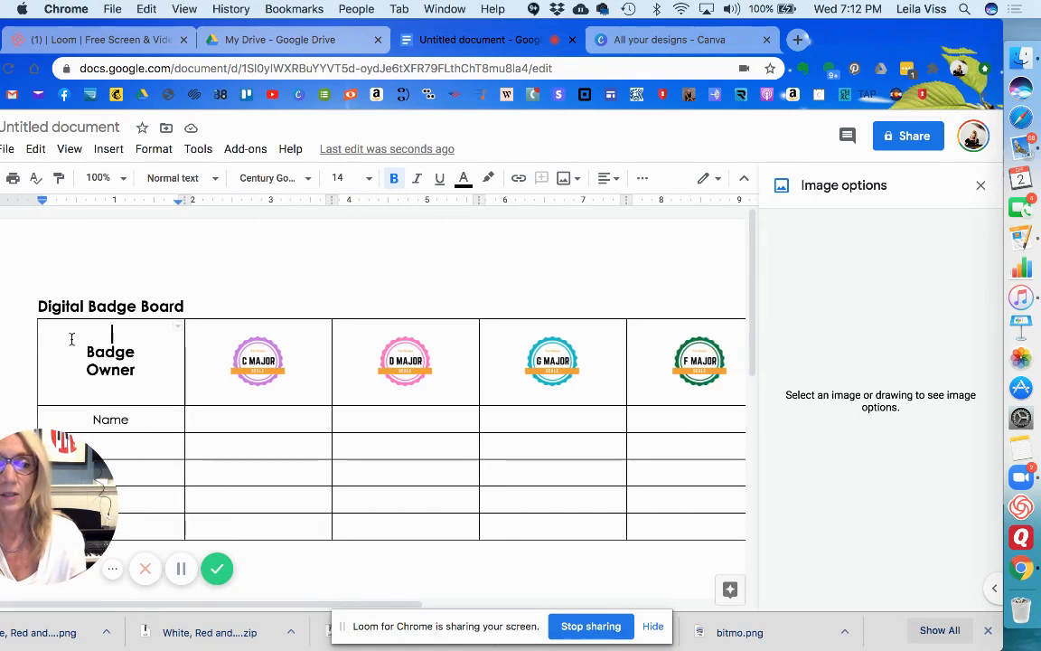
left_click_drag(69, 339, 699, 383)
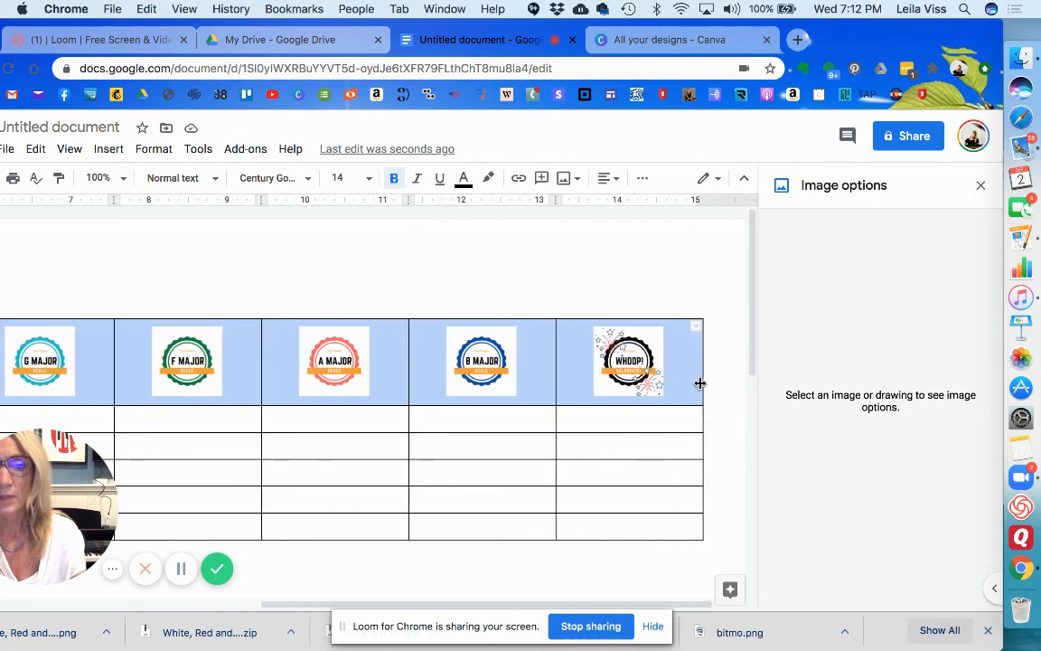
left_click(642, 178)
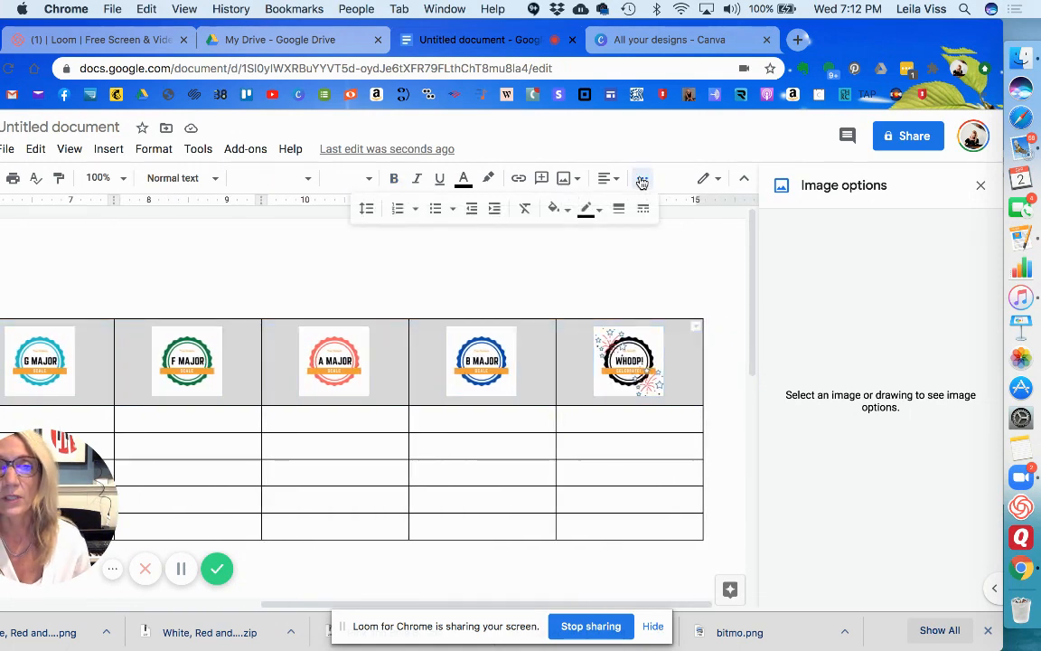
left_click(560, 211)
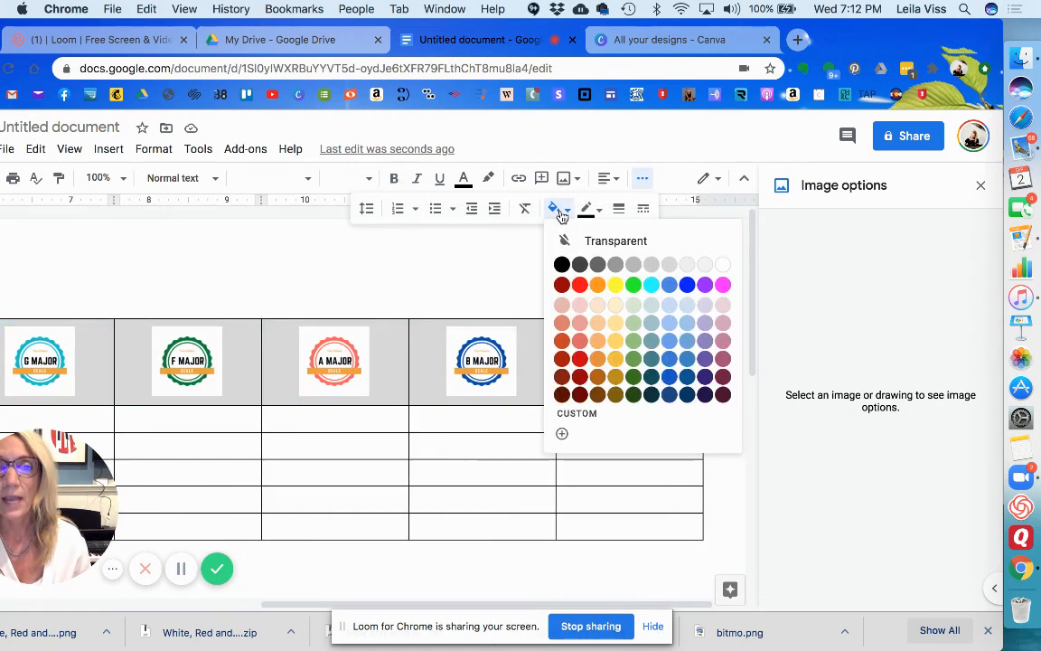
left_click(505, 253)
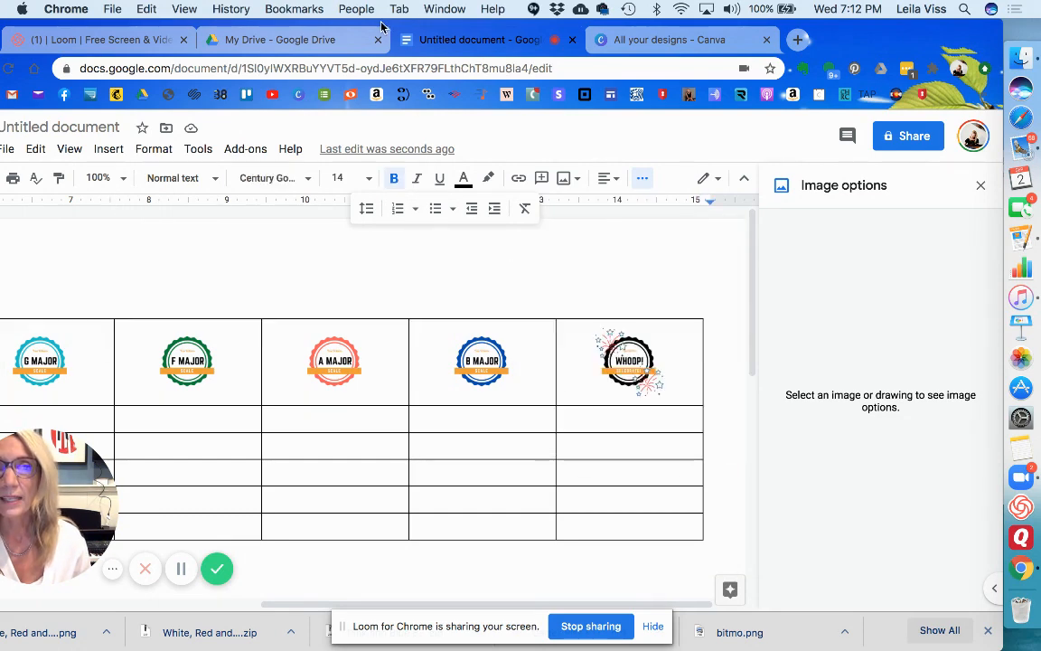
Fill the whole Badge Owner column, from its header cell to the last row, with a dark teal background.
left_click_drag(381, 27, 610, 27)
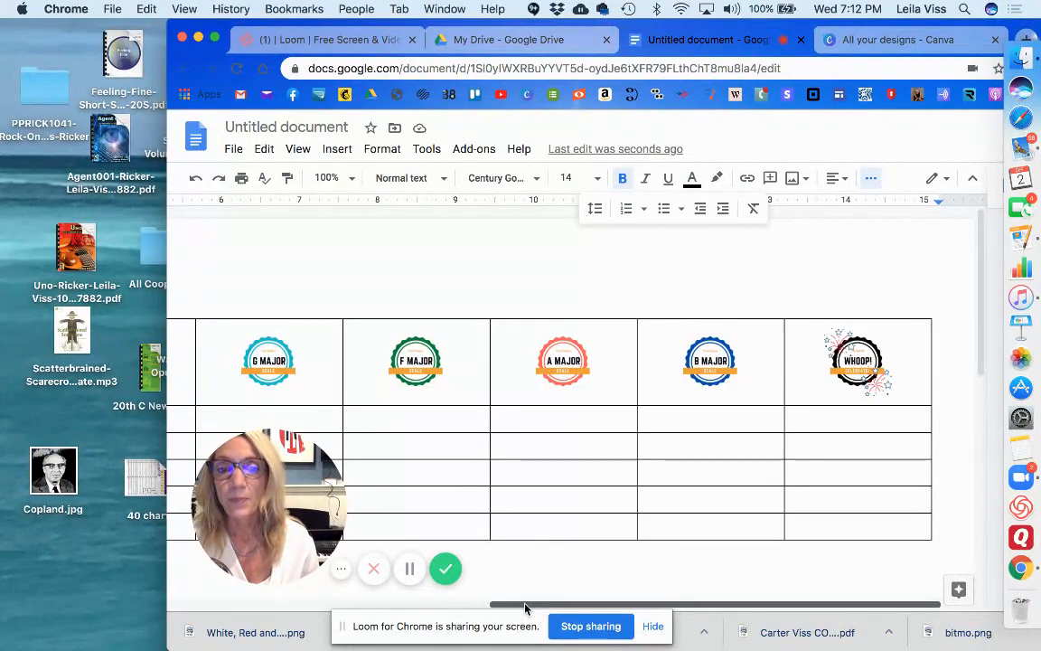
left_click_drag(525, 608, 249, 606)
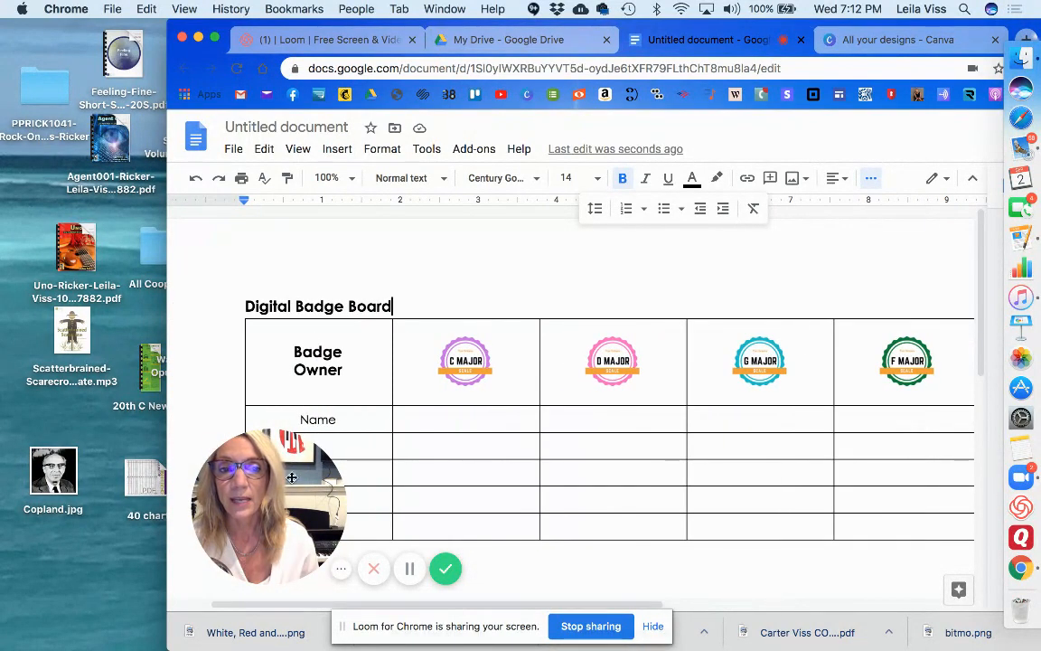
left_click_drag(292, 477, 273, 497)
scroll(406, 302, "left", 1)
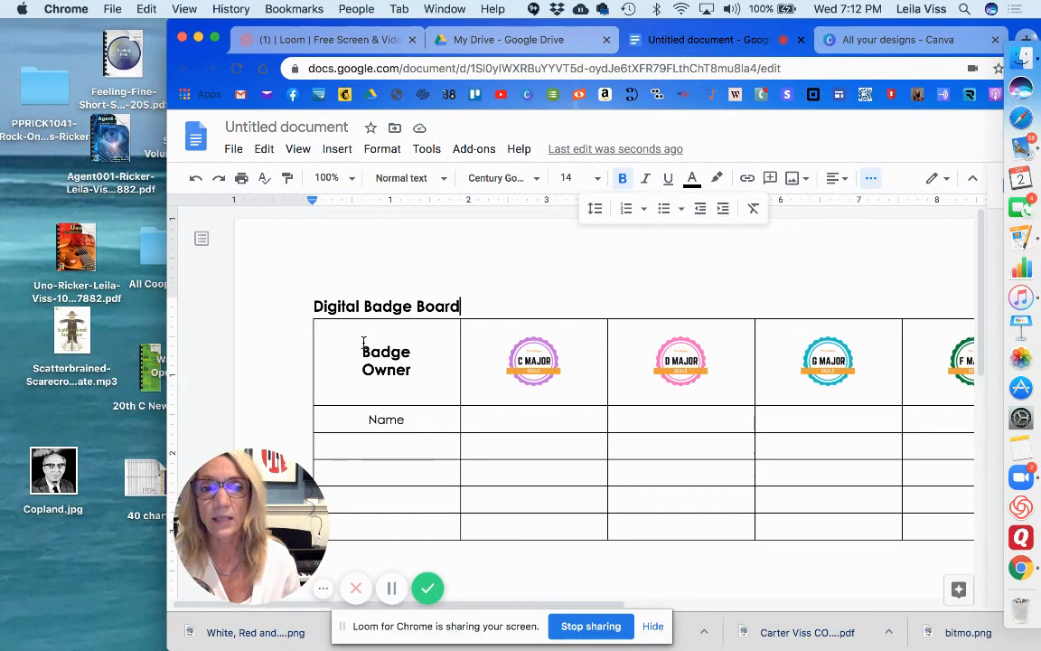
scroll(364, 342, "down", 1)
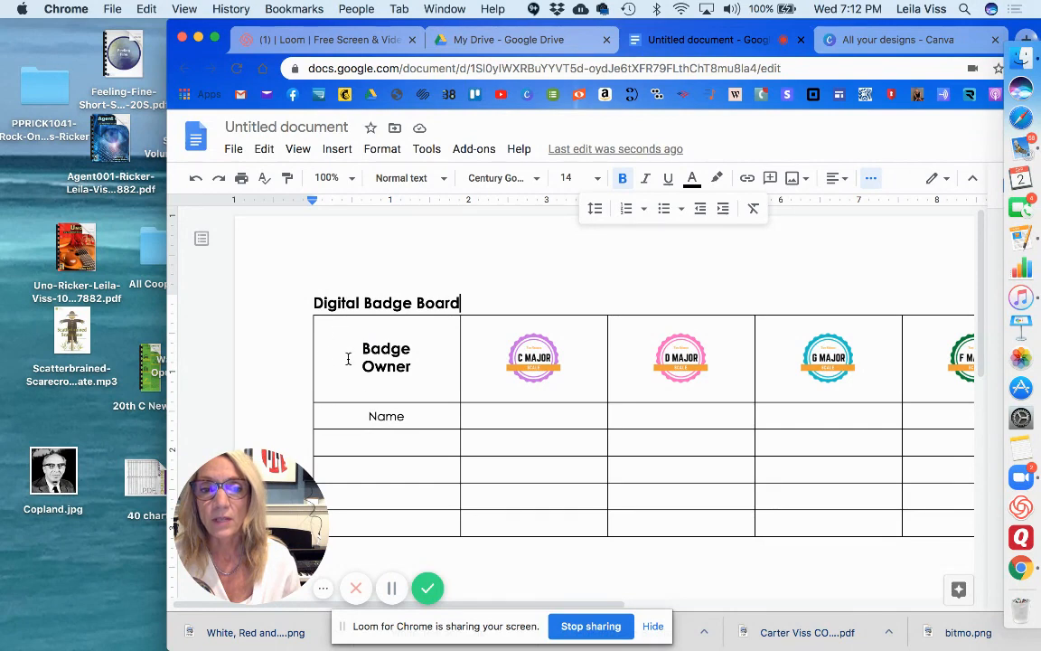
left_click_drag(426, 455, 442, 520)
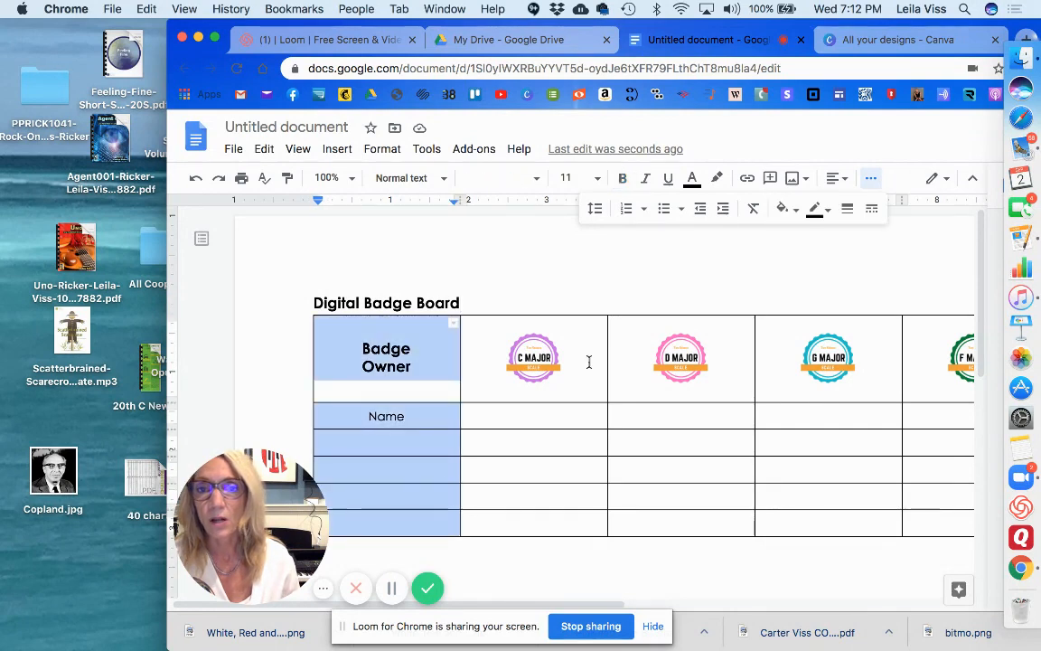
left_click(786, 209)
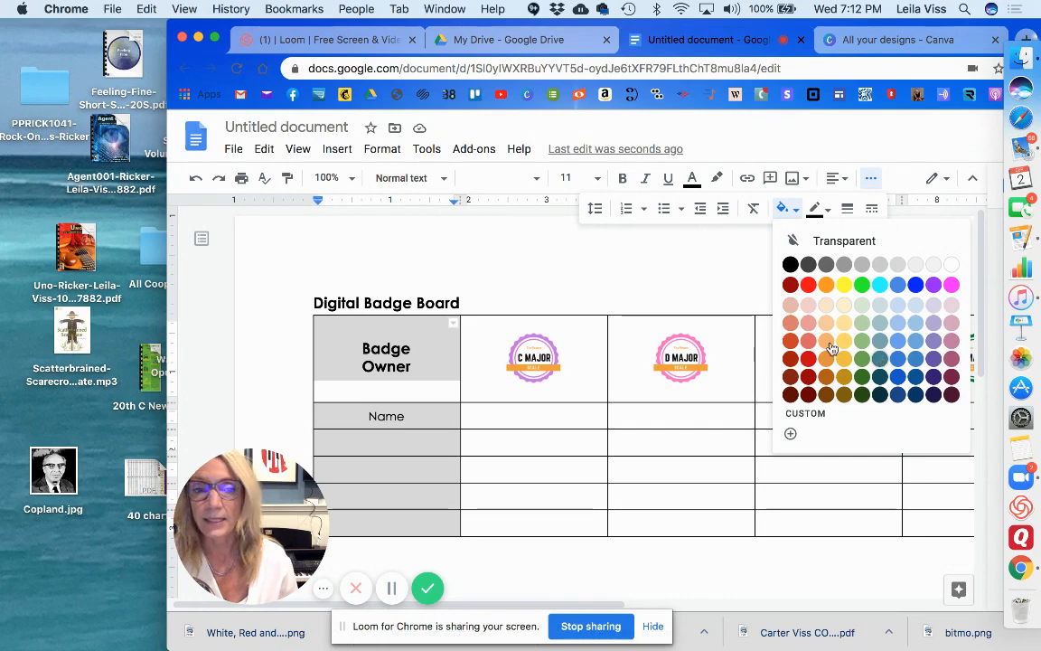
left_click(916, 341)
left_click(509, 275)
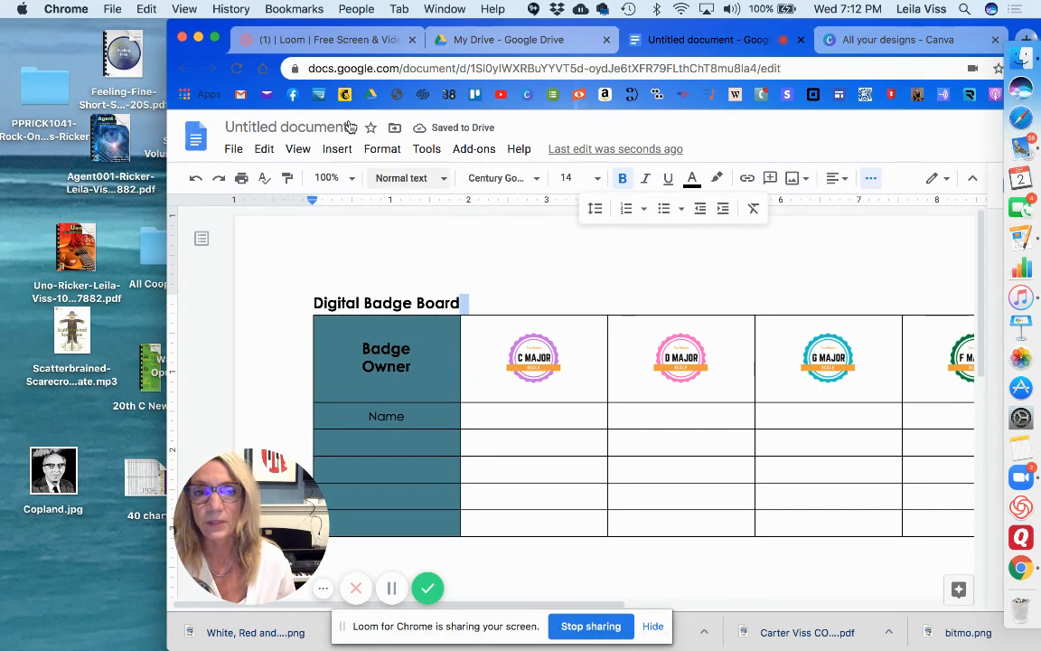
Copy the C Major badge from the header row into the cell directly beneath it in the Name row.
left_click(214, 37)
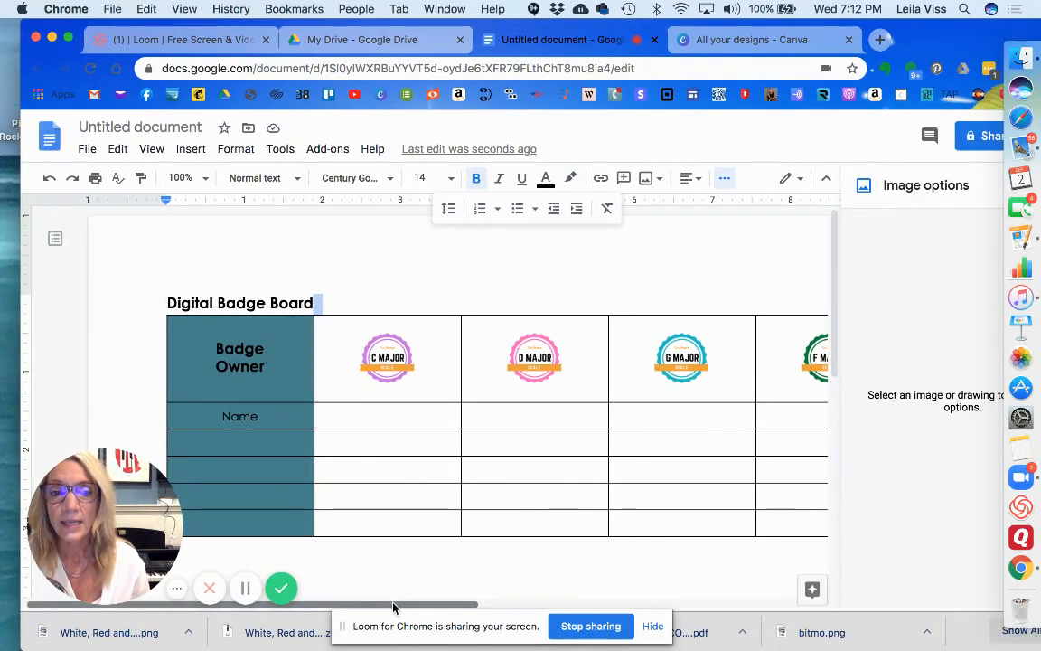
left_click_drag(414, 602, 499, 602)
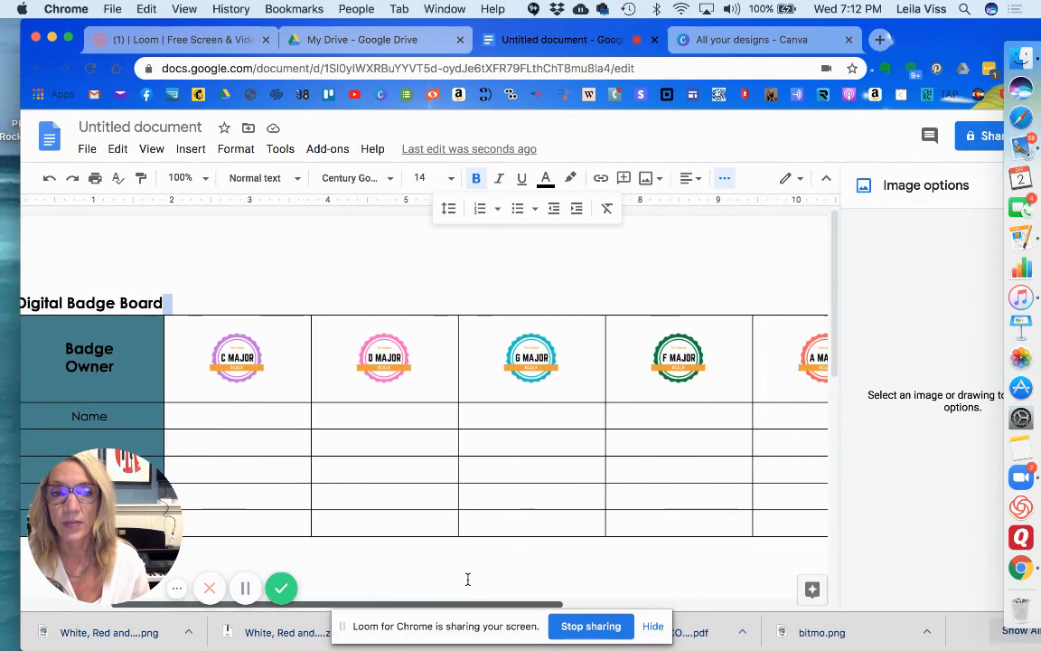
left_click(242, 355)
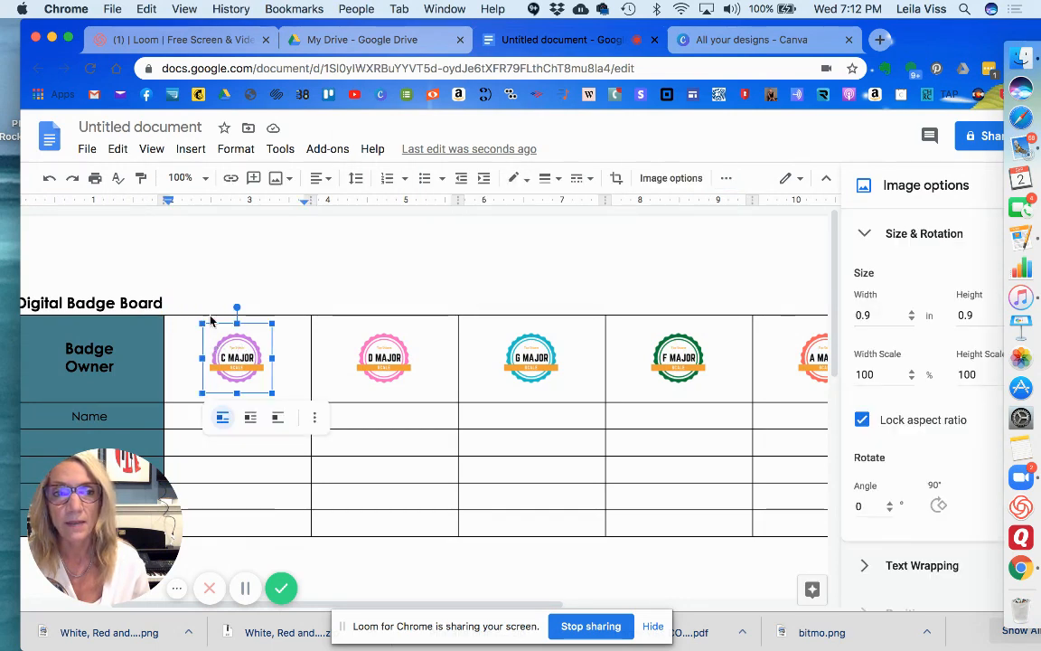
left_click(87, 150)
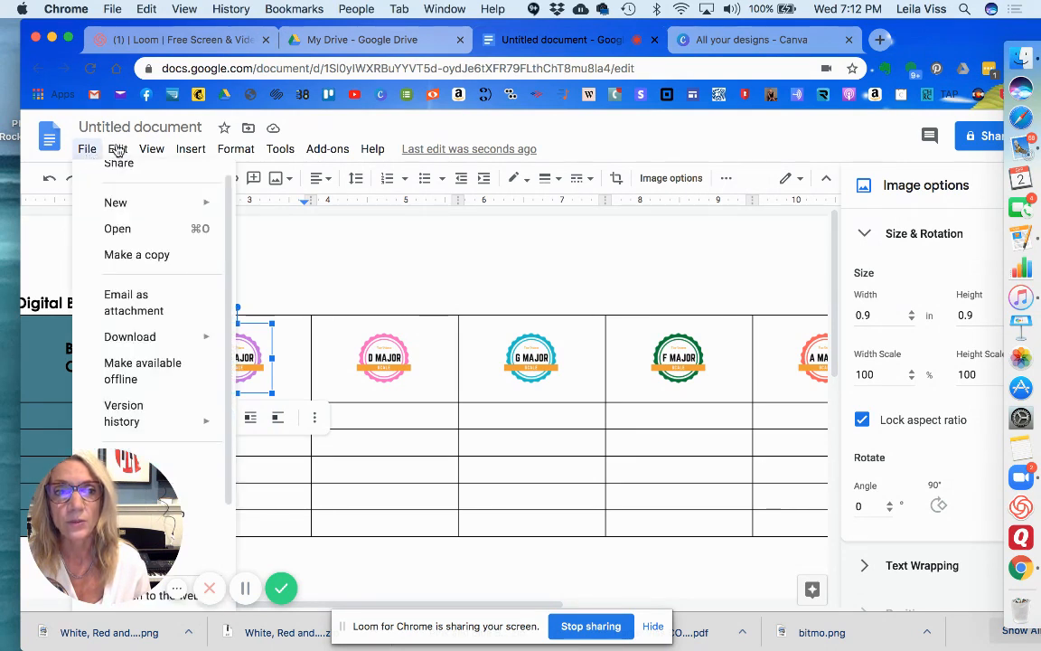
mouse_move(117, 150)
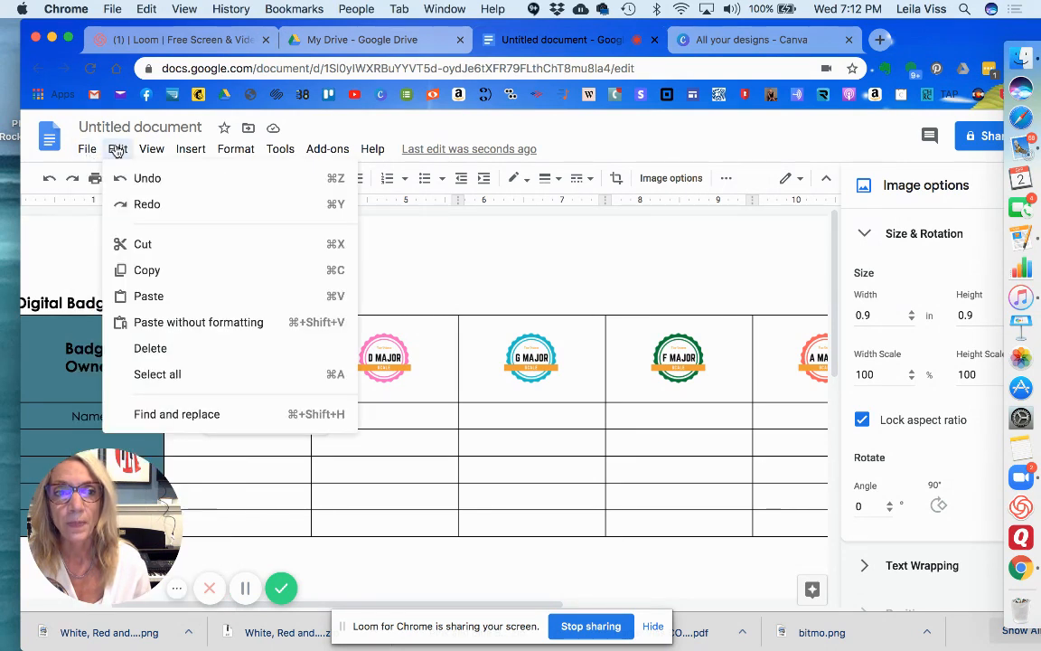
left_click(148, 271)
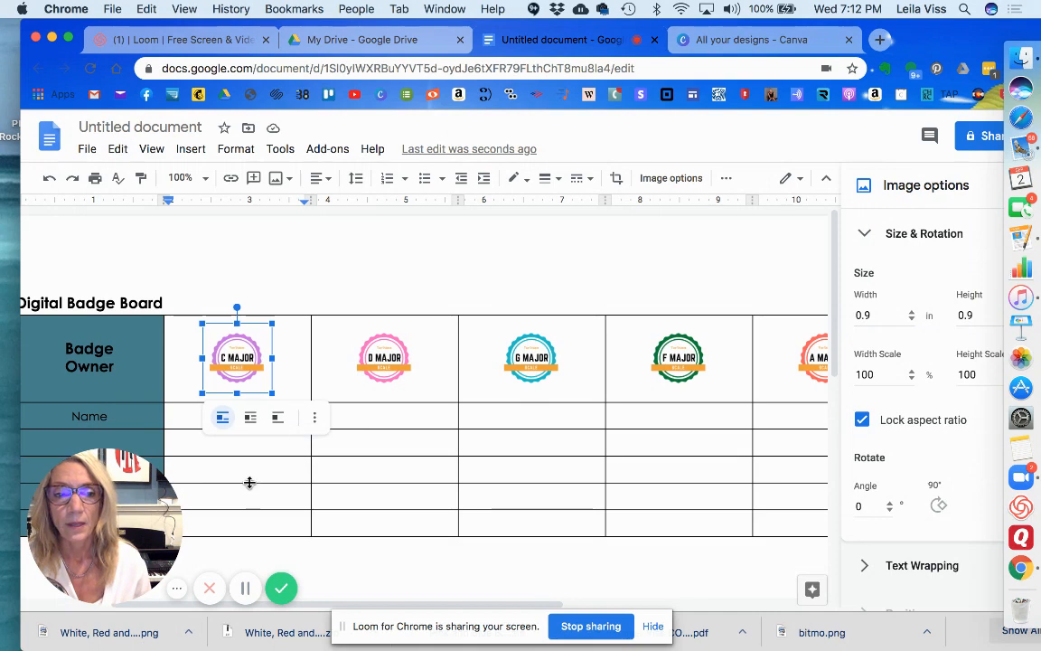
left_click(191, 419)
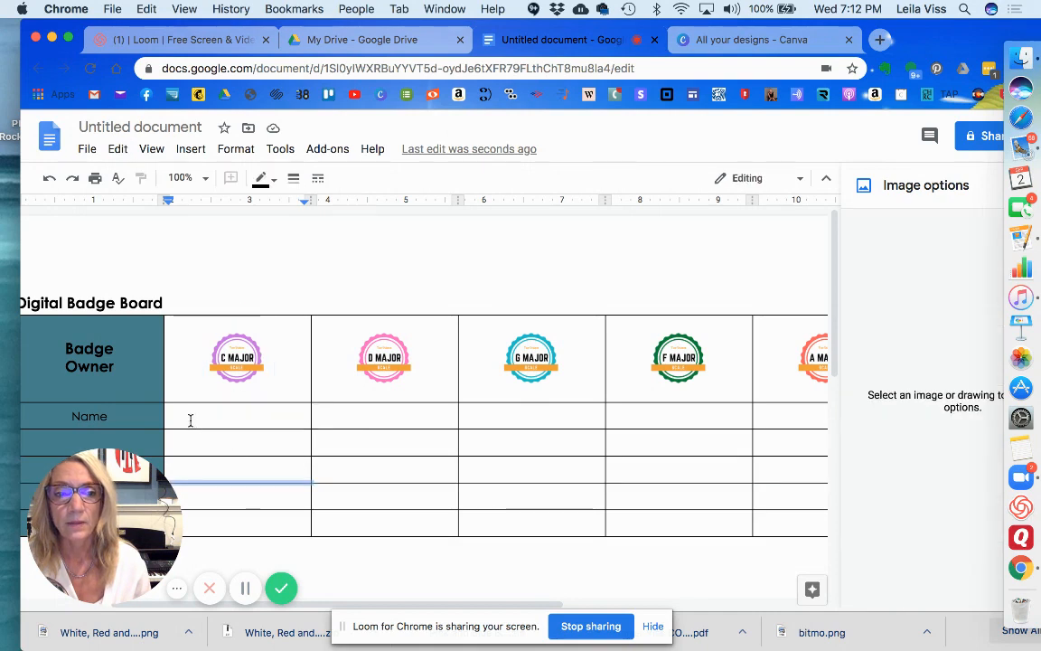
left_click(116, 150)
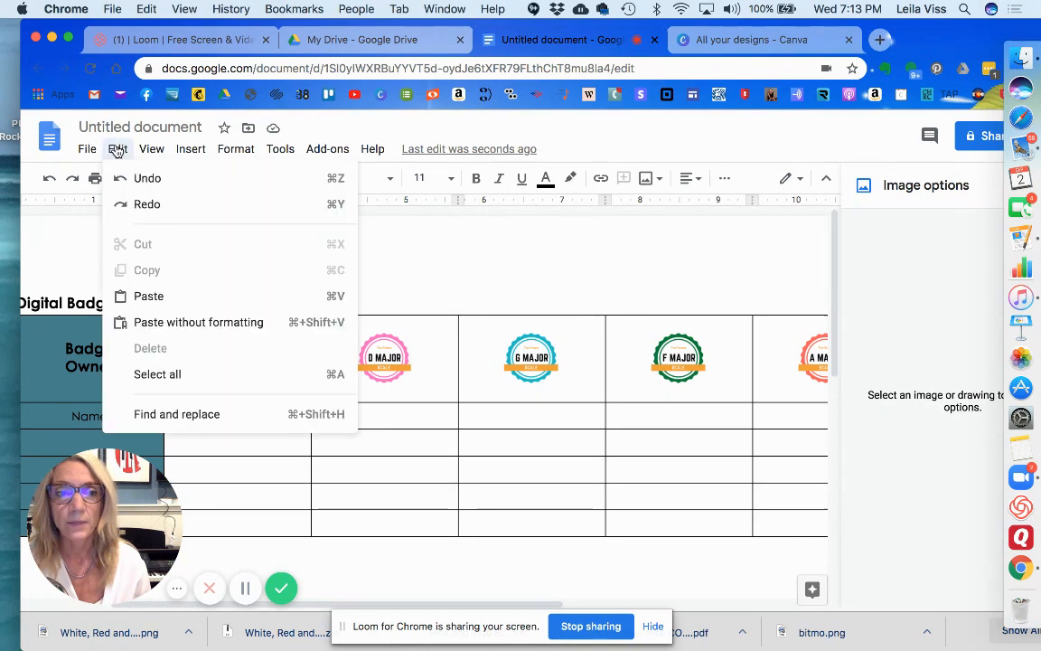
left_click(149, 296)
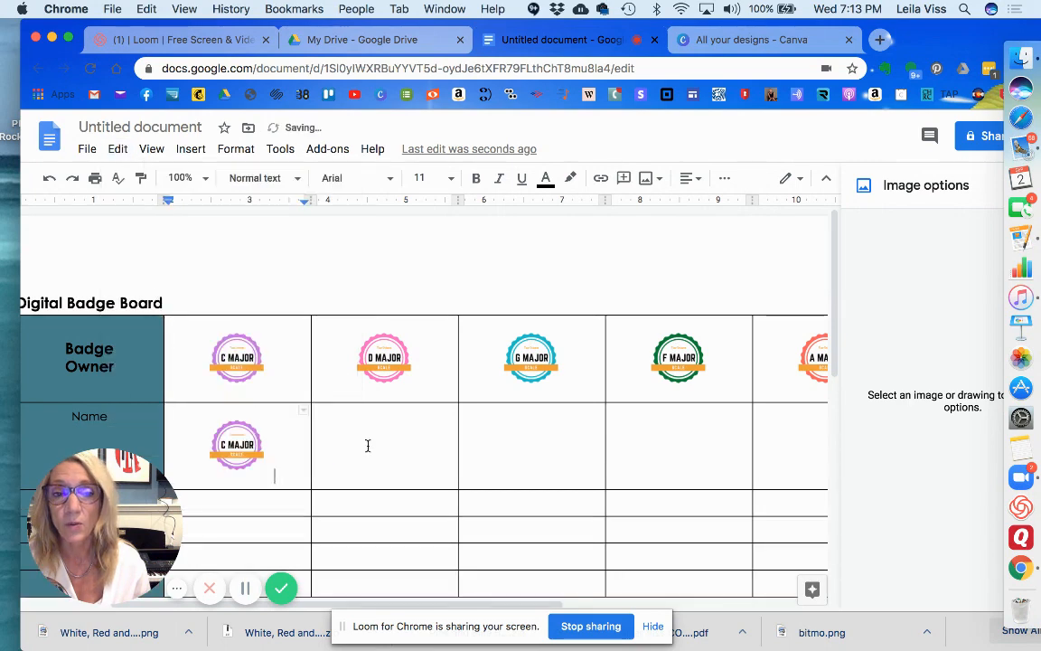
Copy the D Major and G Major header badges into the cells beneath them in the Name row.
left_click(382, 368)
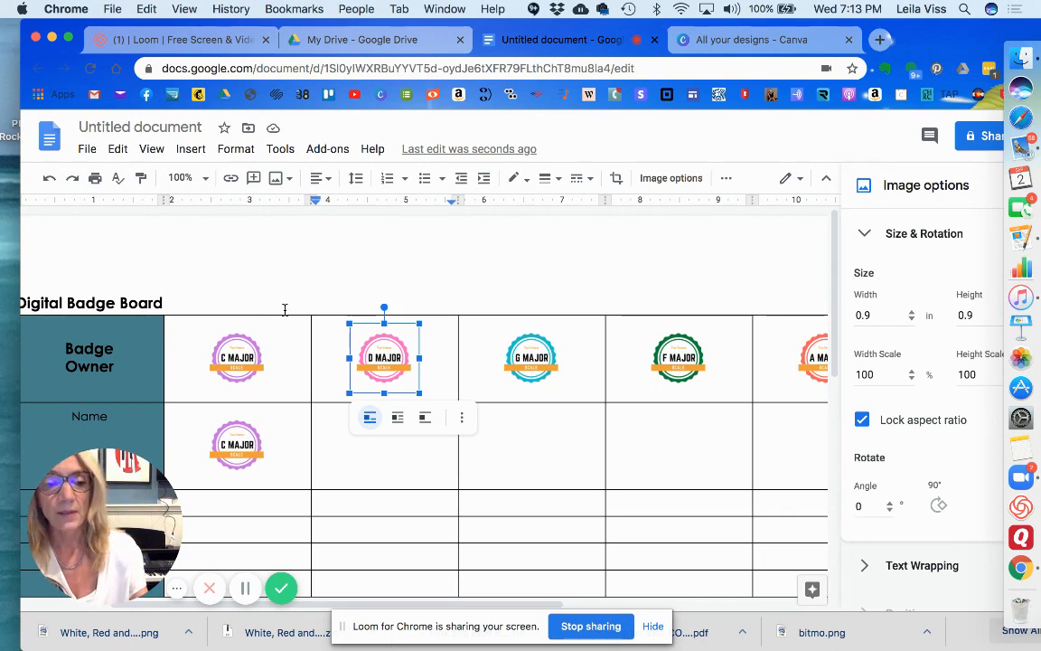
left_click(368, 461)
key("super+v")
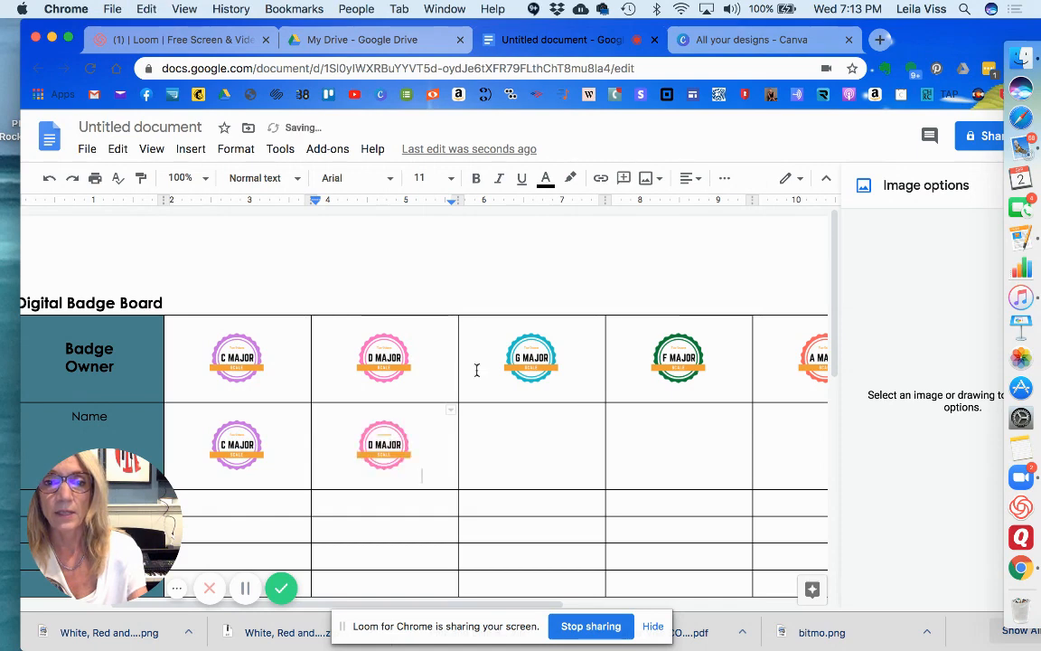
left_click(540, 376)
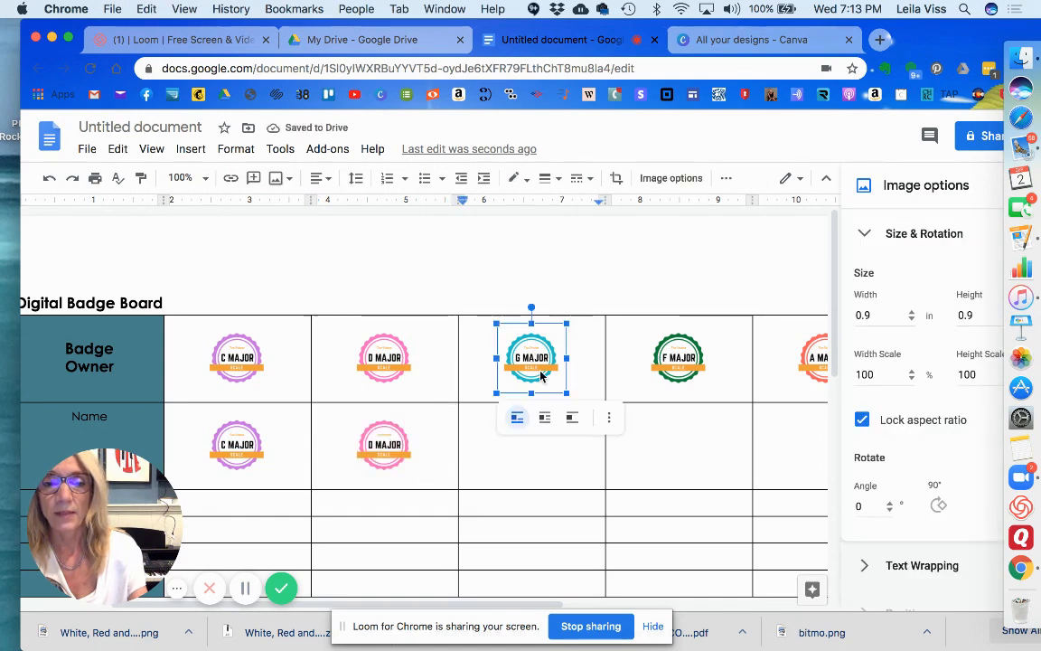
left_click(510, 456)
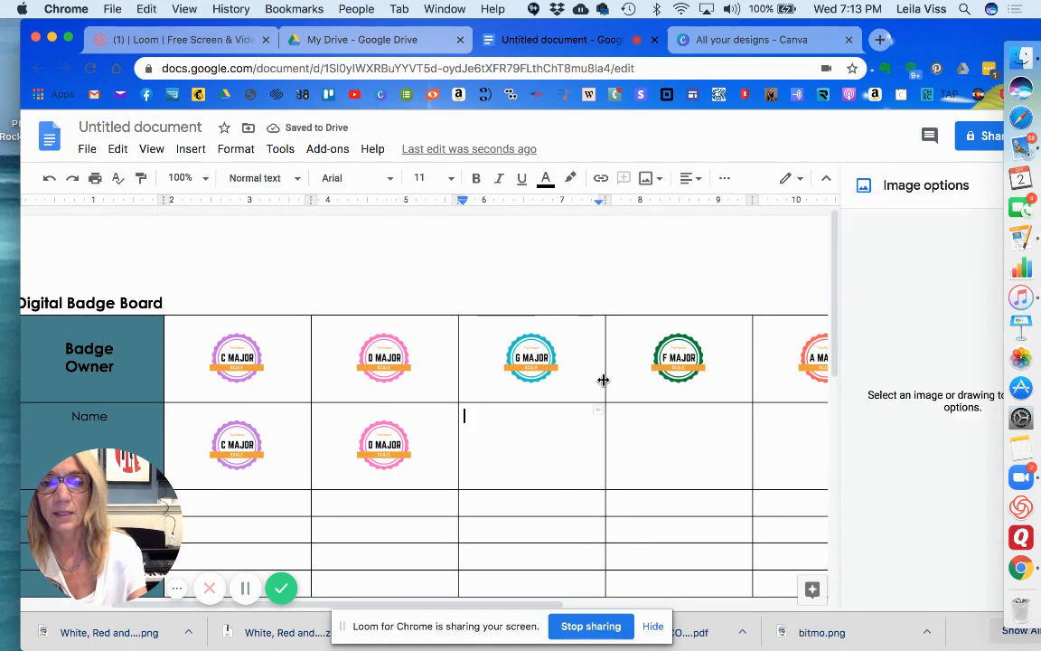
key("super+v")
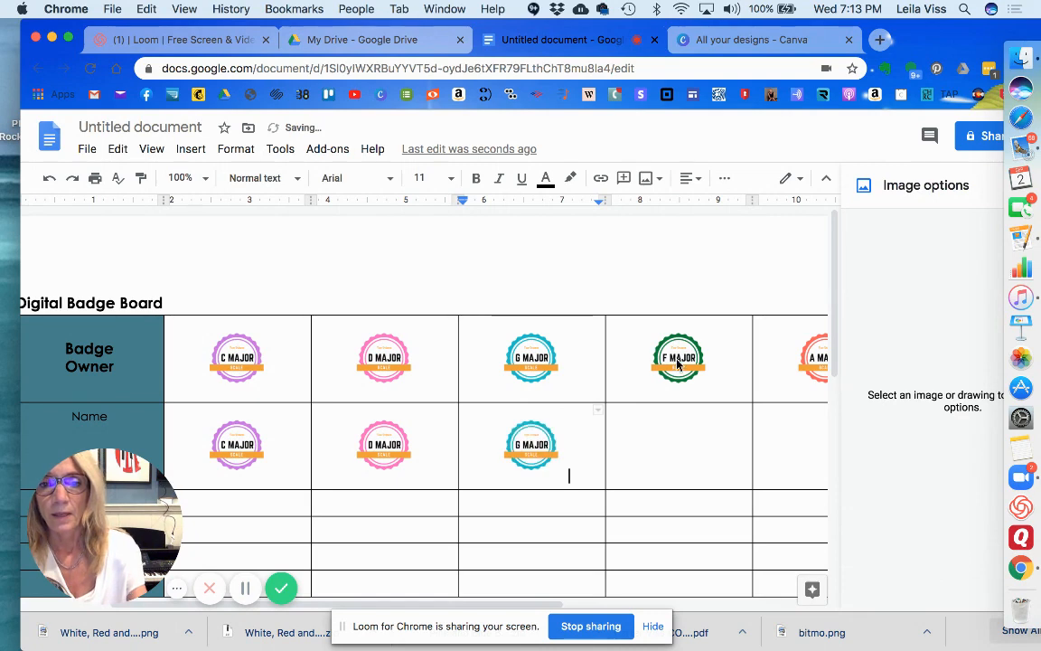
Copy the F Major and A Major header badges into the cells beneath them in the Name row.
left_click(678, 363)
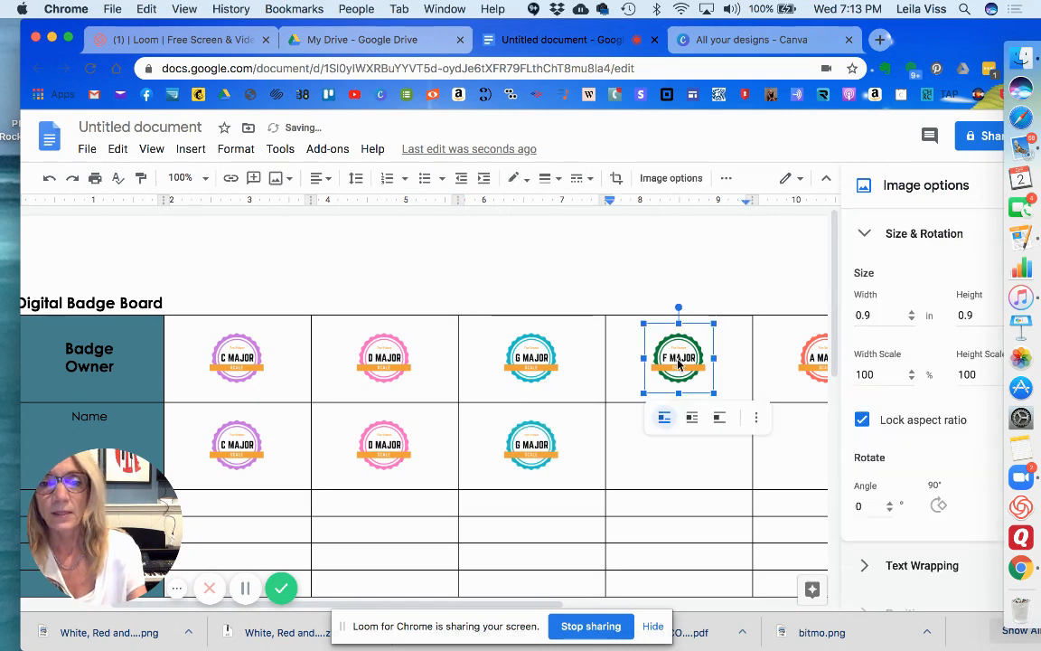
left_click(667, 451)
key("super+v")
scroll(493, 606, "right", 1)
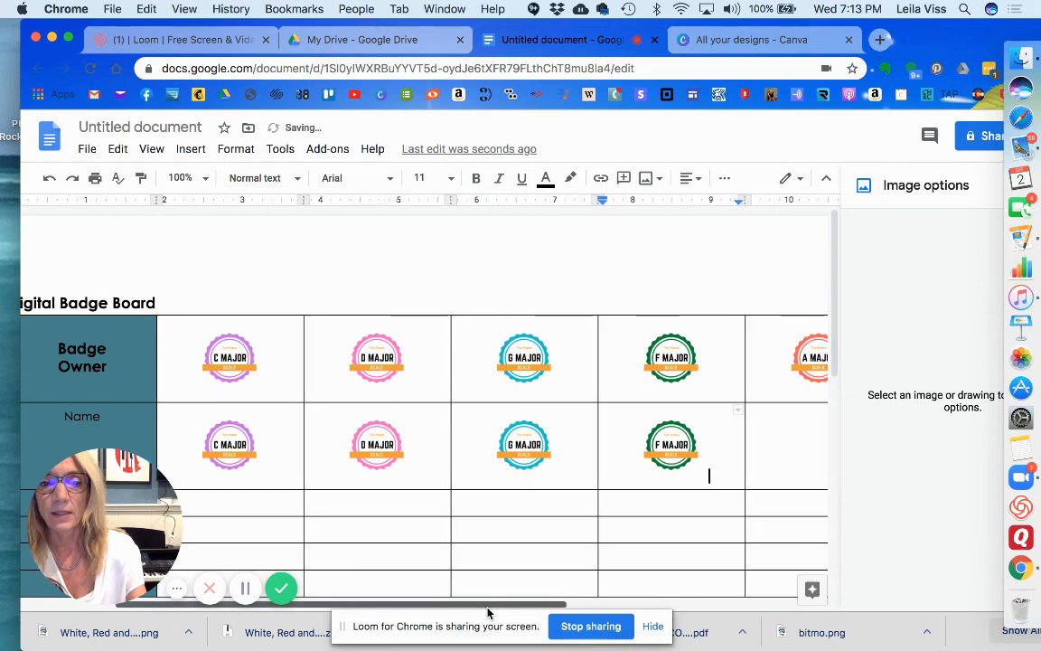
scroll(488, 613, "right", 3)
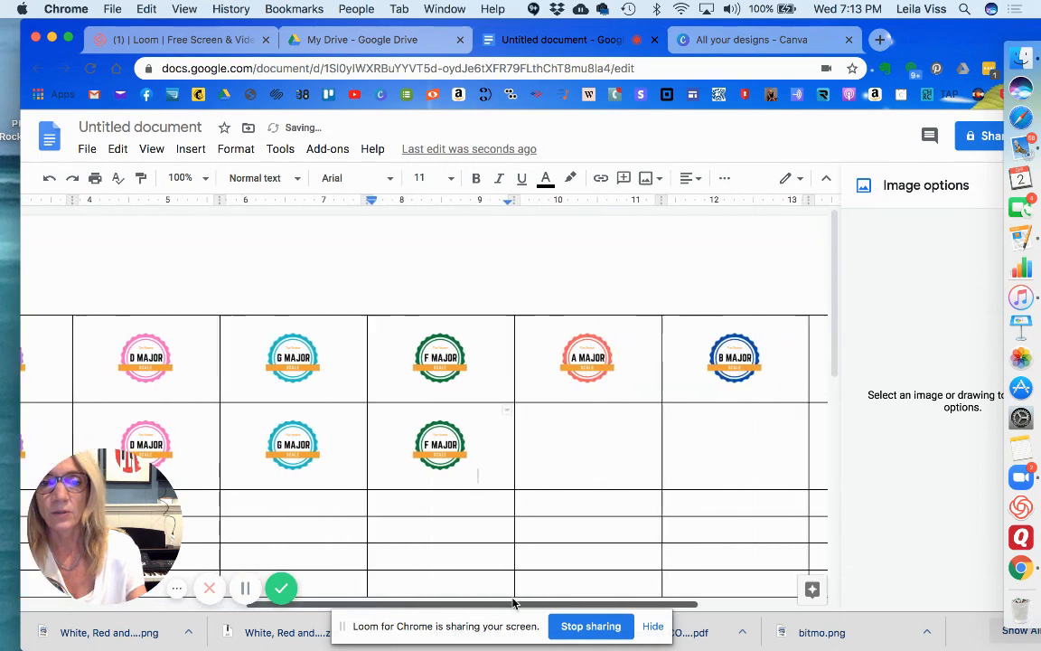
left_click(588, 367)
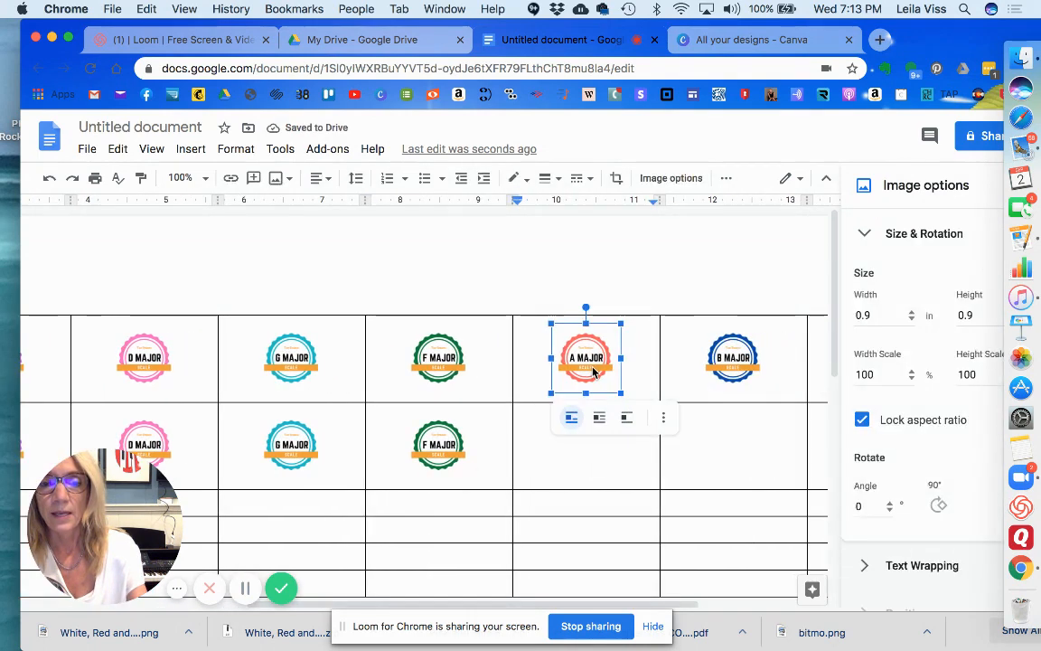
left_click(565, 470)
key("ctrl+v")
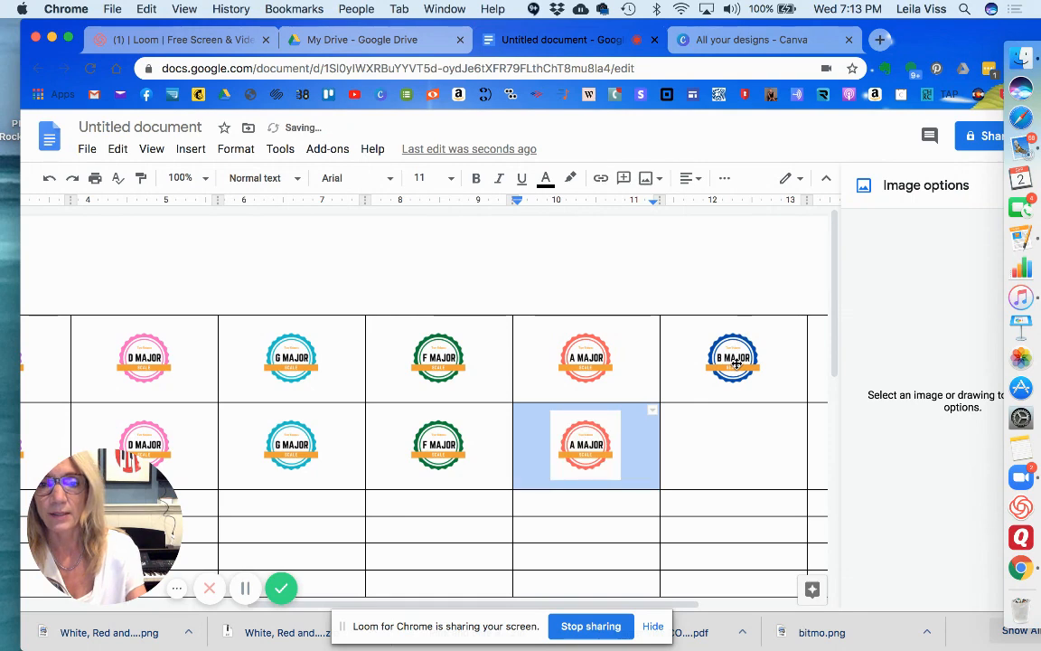
Copy the B Major badge from the header row into its column's cell in the Name row.
left_click(736, 366)
key("ctrl+c")
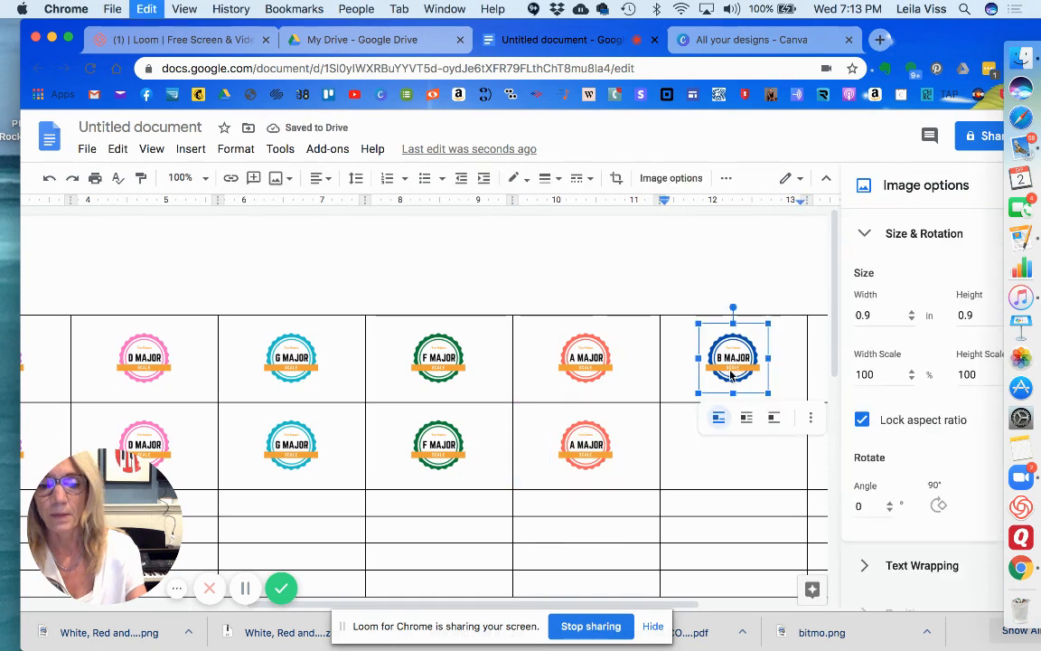
left_click(697, 453)
key("ctrl+v")
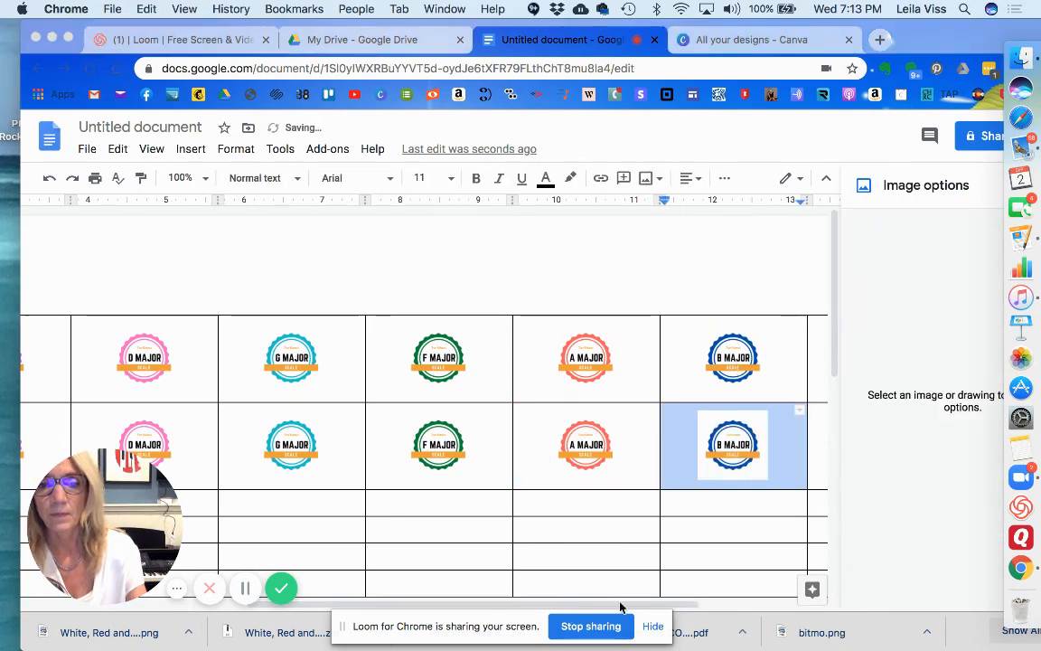
Copy the Whoop! badge from the header row into the last cell of the Name row.
left_click(735, 607)
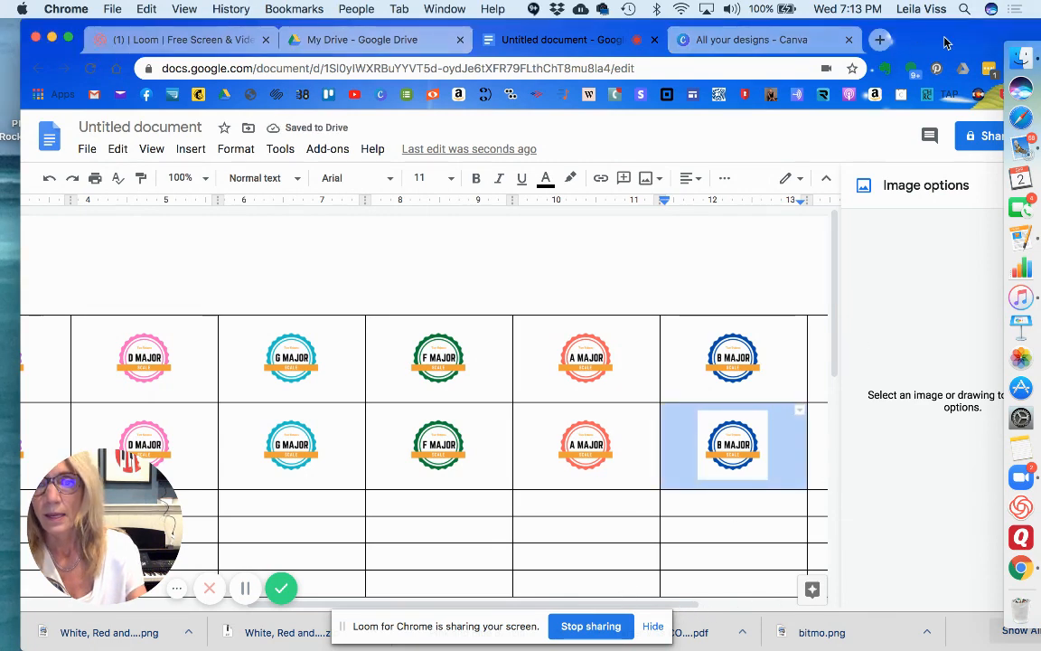
left_click_drag(946, 42, 826, 41)
left_click(944, 187)
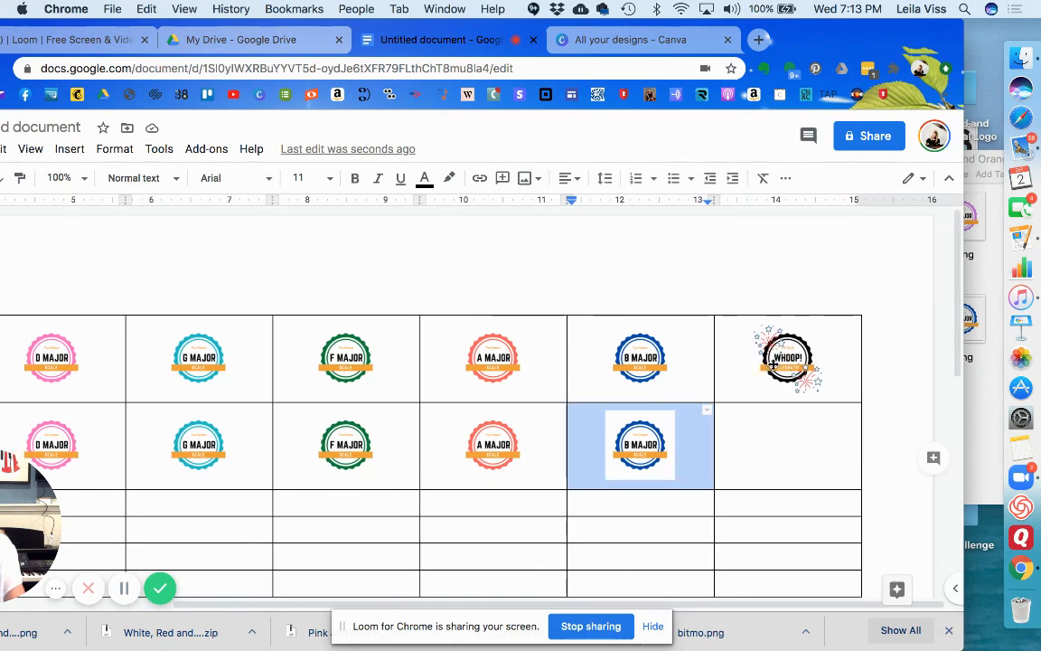
left_click(776, 365)
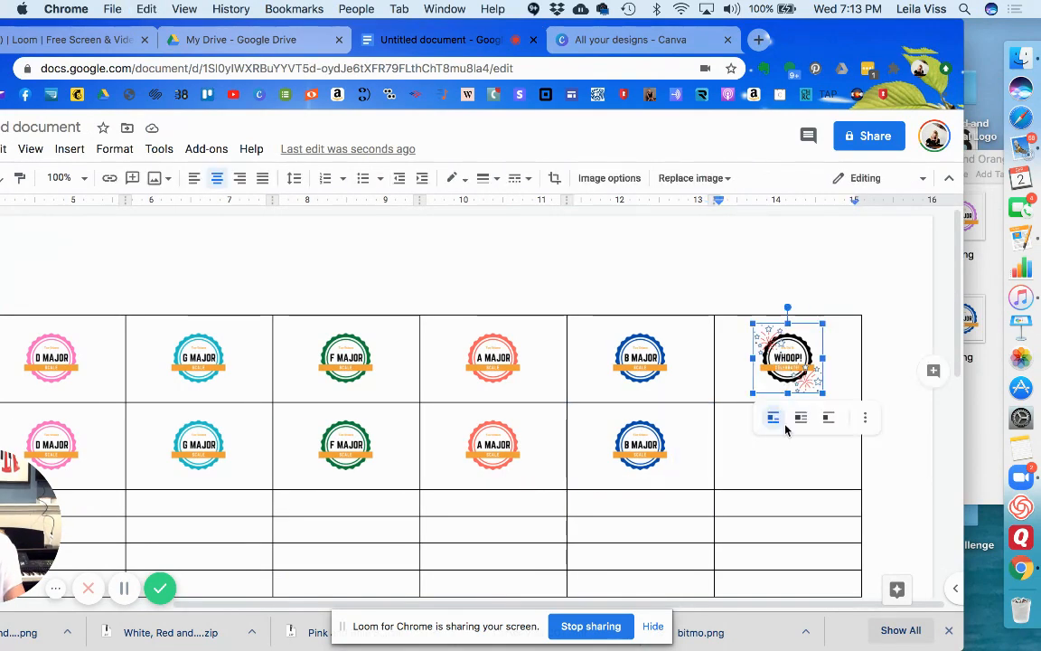
left_click(750, 458)
key("super+v")
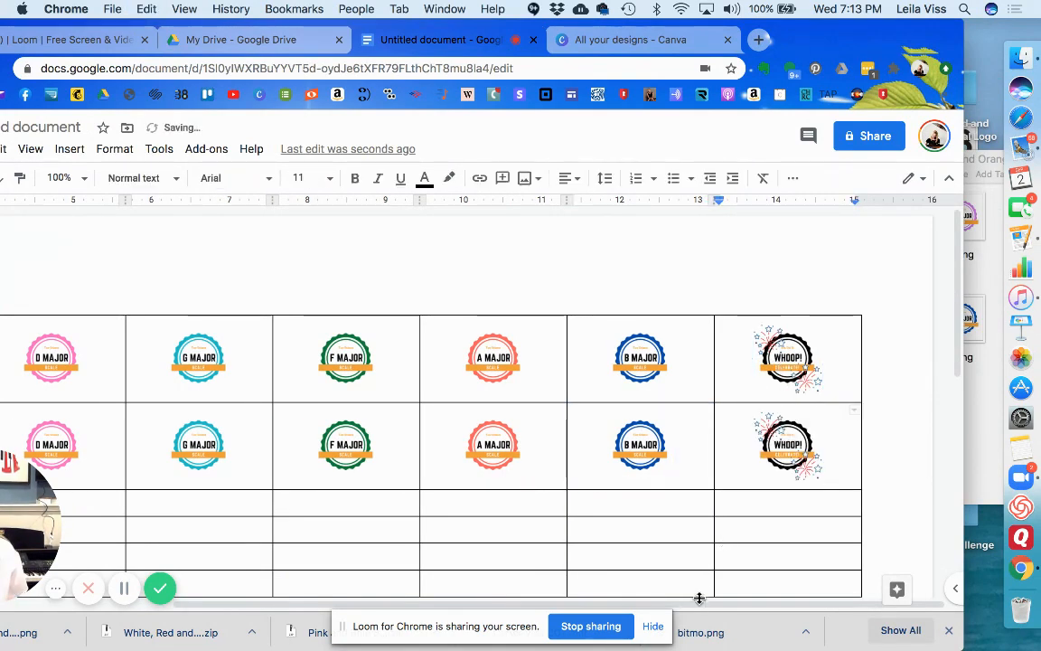
Recolor the C Major badge in the Name row with the gray recolor option, leaving the header badge as it is.
left_click_drag(701, 608, 365, 608)
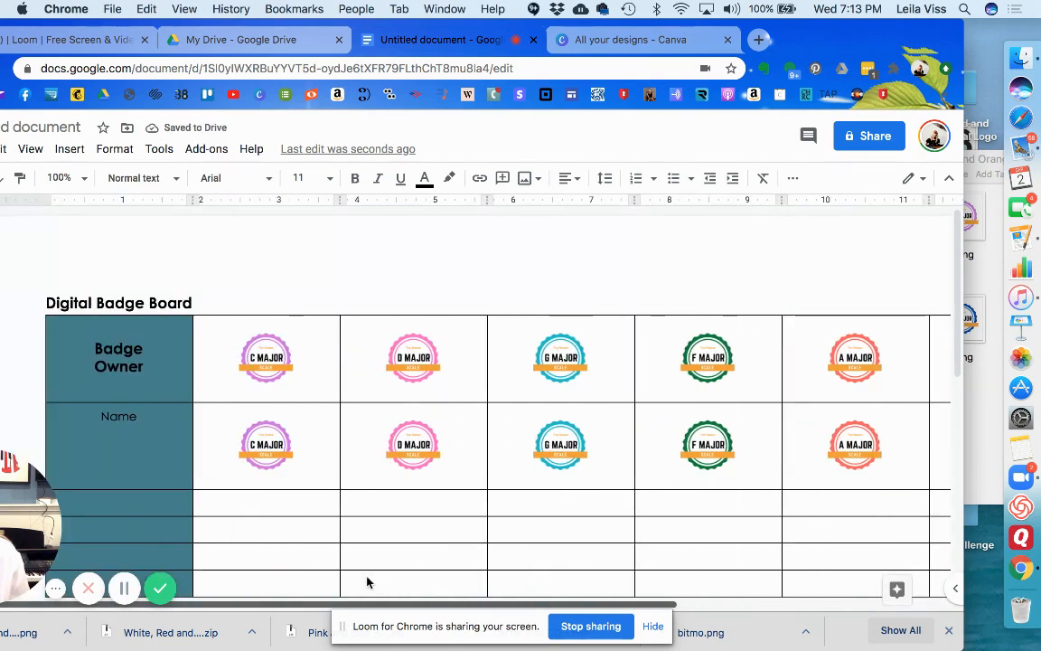
left_click(269, 442)
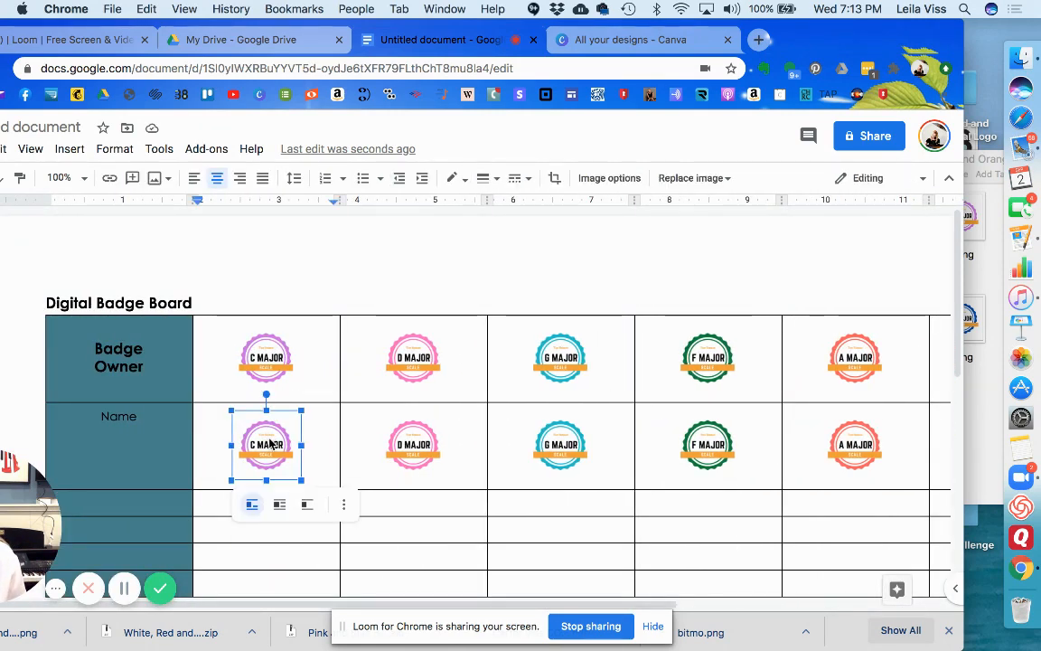
left_click(345, 508)
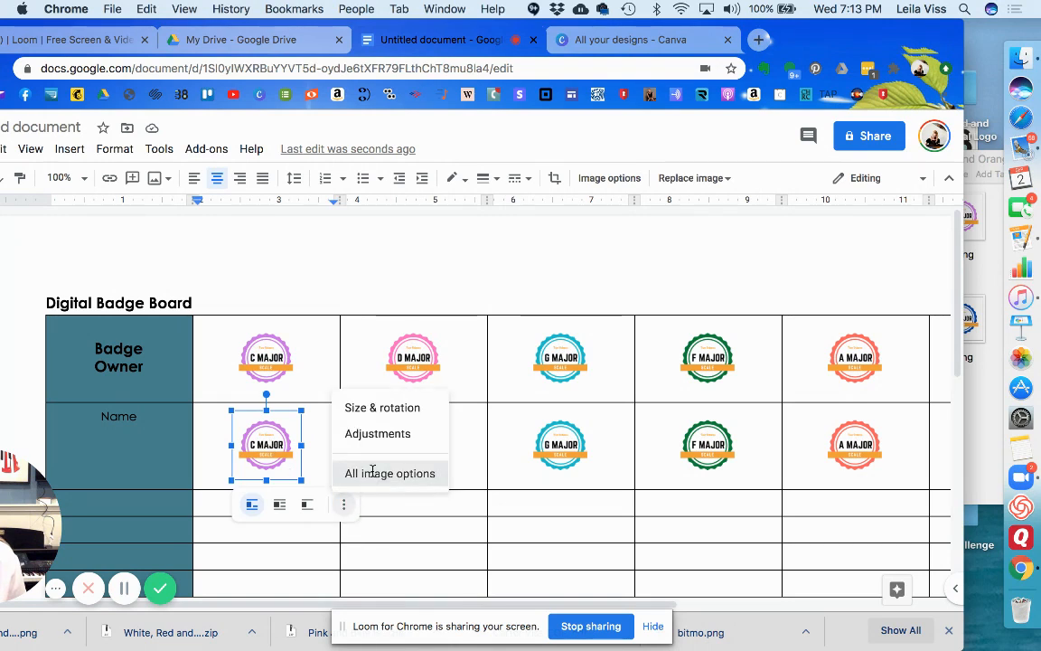
left_click(375, 476)
scroll(877, 488, "down", 3)
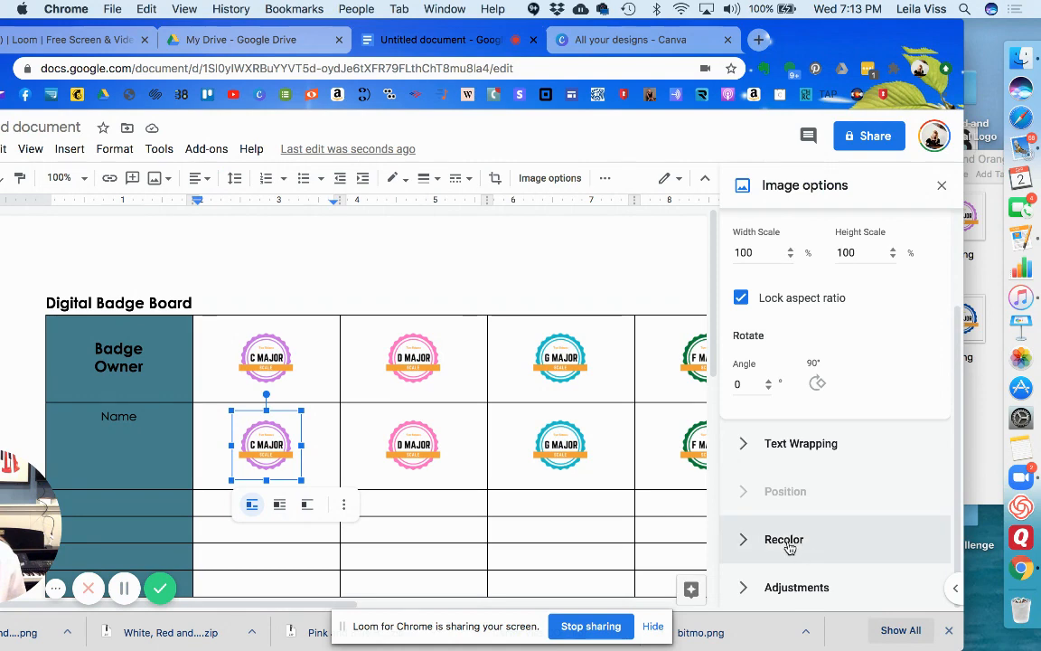
left_click(758, 540)
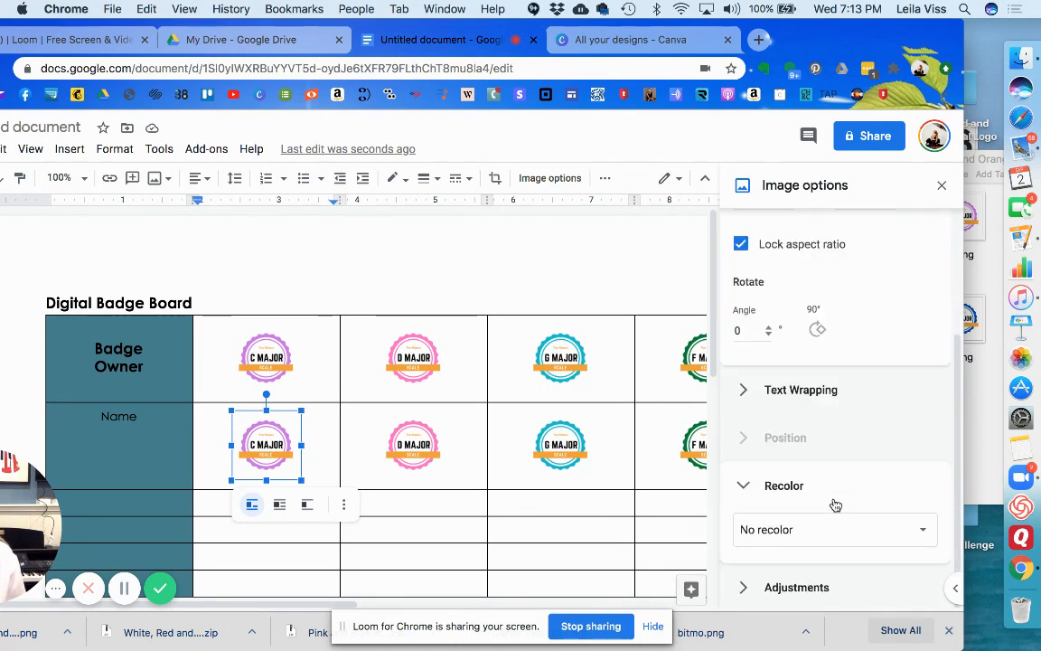
left_click(828, 517)
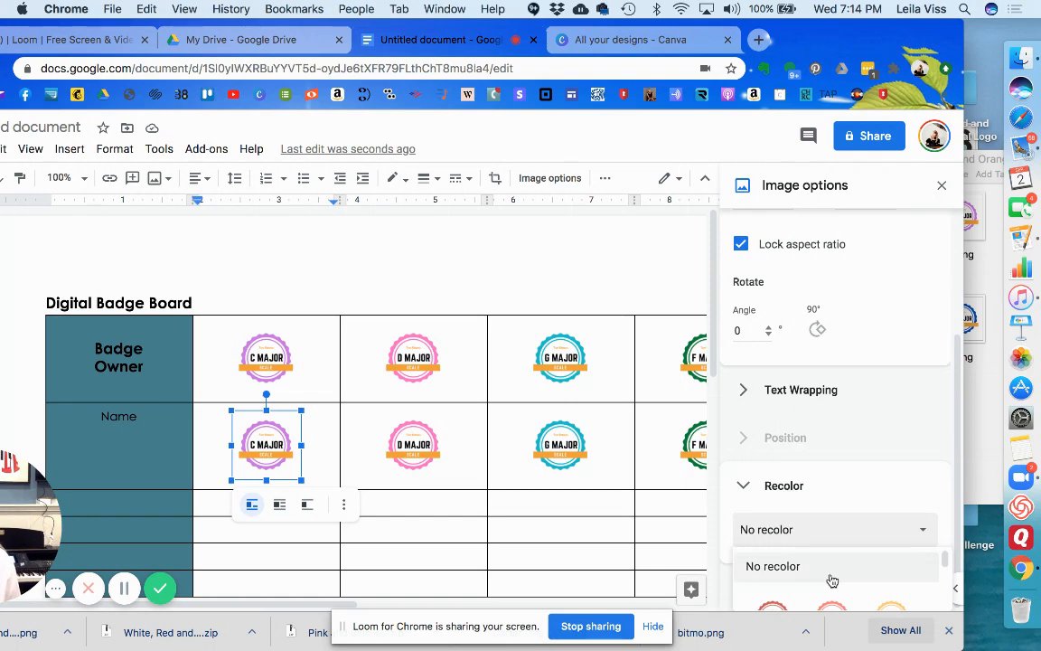
scroll(830, 578, "down", 1)
scroll(890, 570, "down", 1)
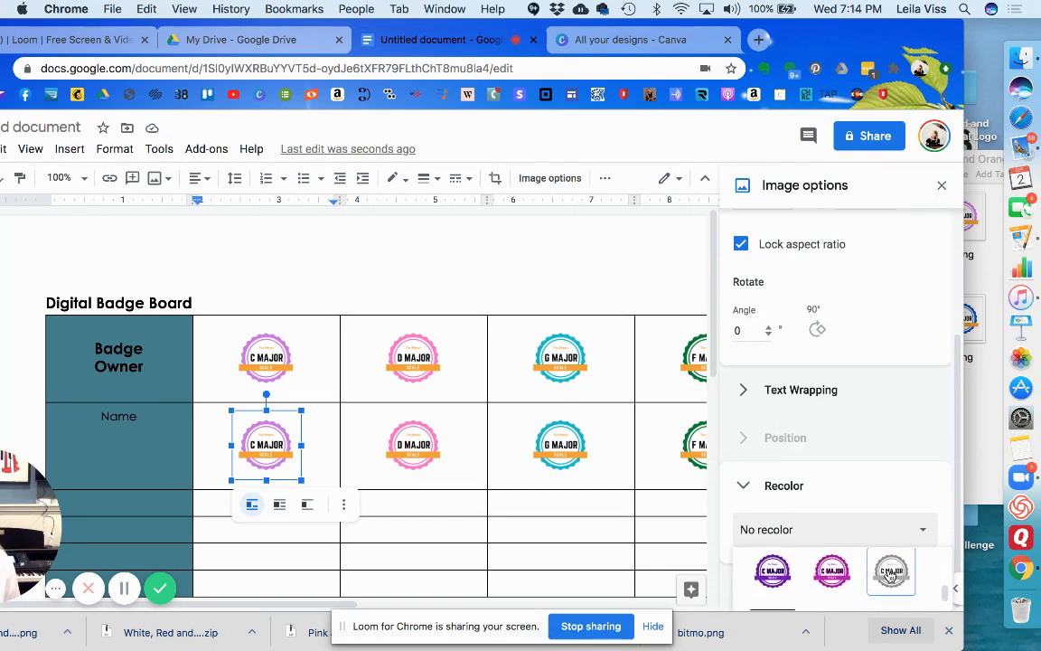
scroll(832, 579, "up", 2)
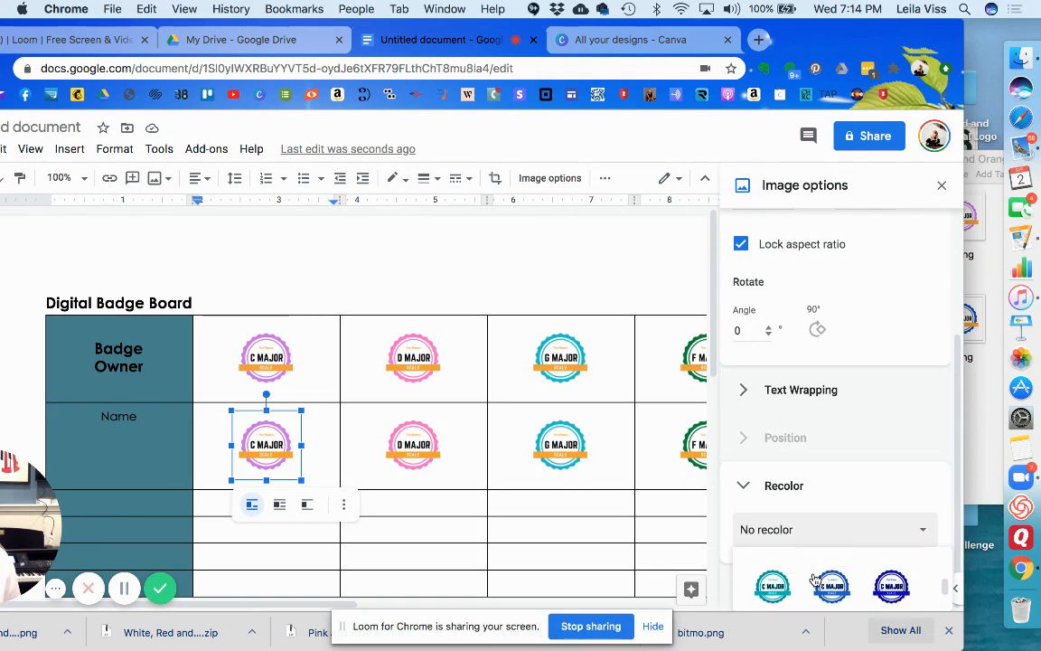
scroll(823, 578, "down", 2)
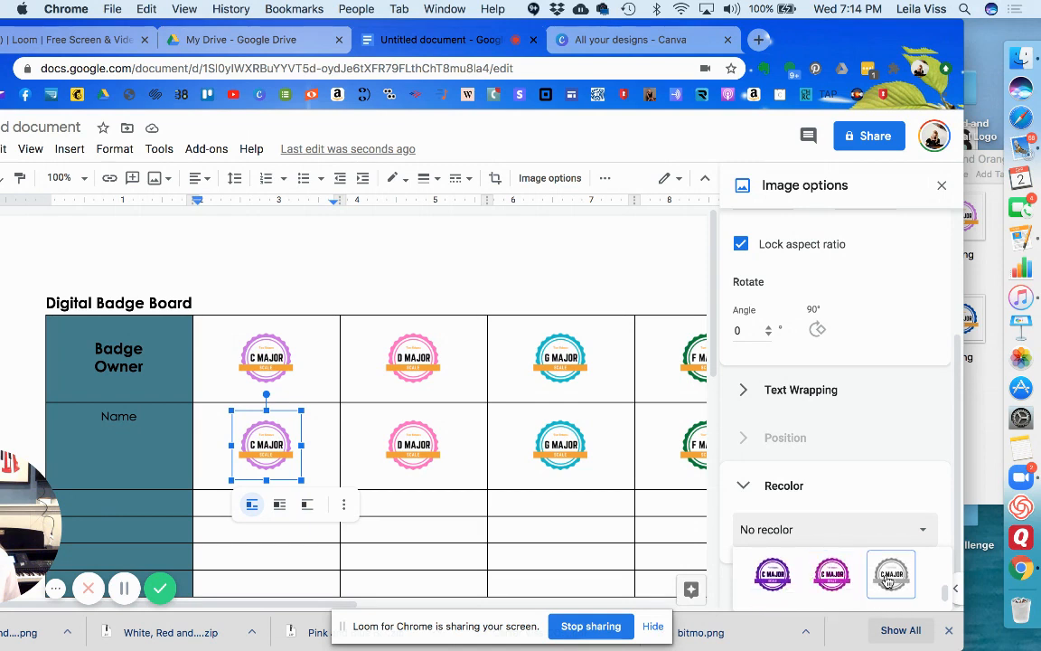
left_click(890, 576)
Recolor the D Major badge in the Name row to Grayscale.
left_click(402, 450)
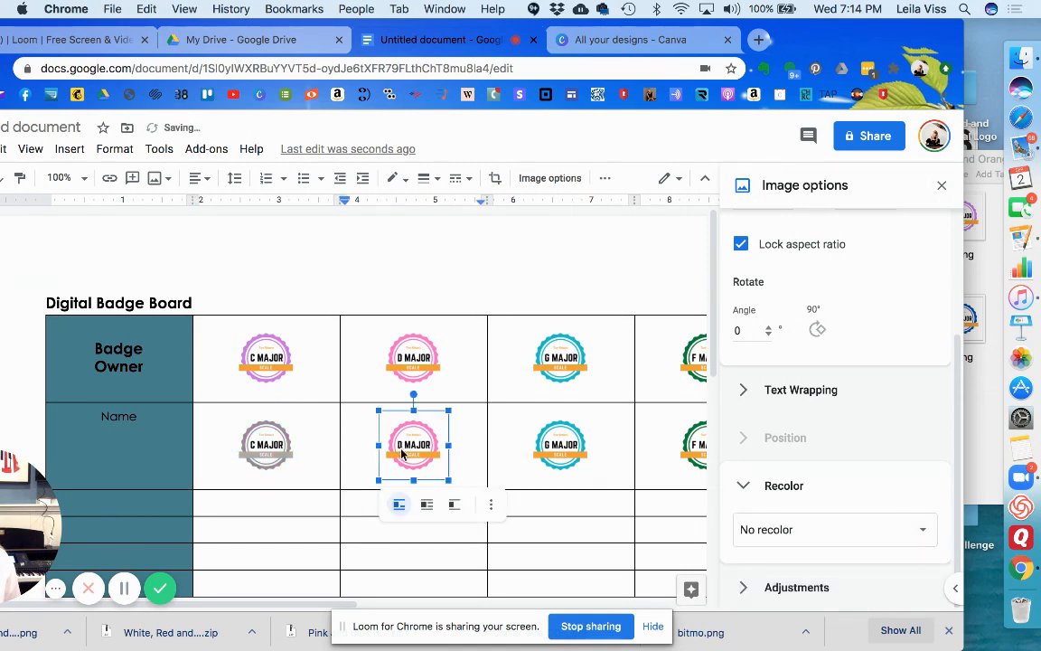
left_click(849, 537)
scroll(892, 596, "down", 5)
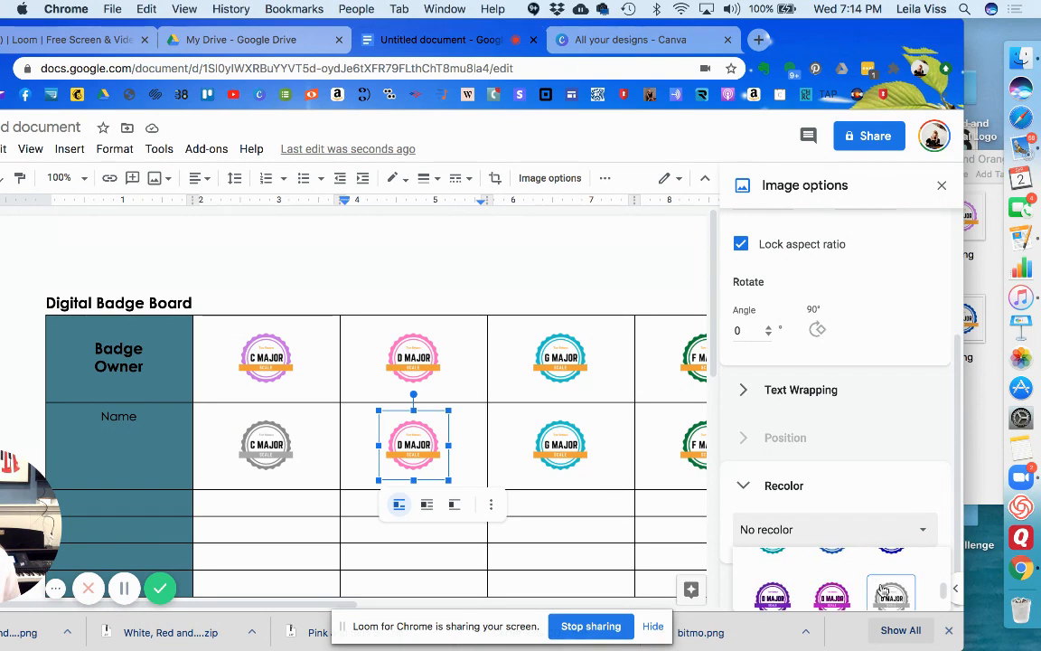
left_click(892, 597)
Recolor the G Major badge in the Name row to Grayscale.
left_click(565, 448)
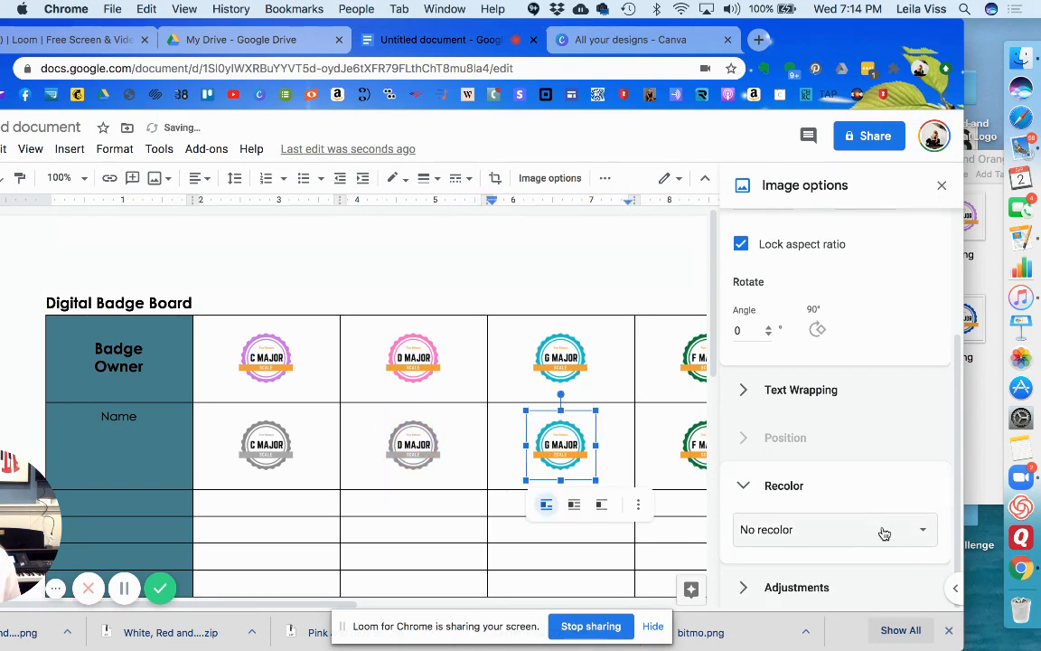
left_click(884, 533)
scroll(893, 575, "down", 6)
scroll(855, 583, "up", 2)
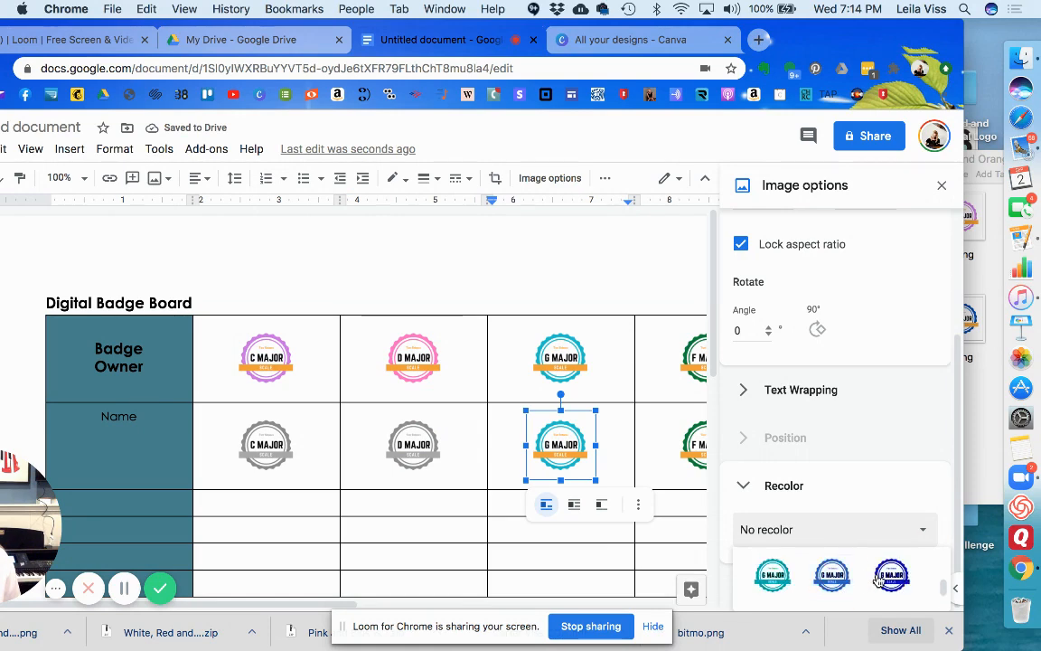
scroll(879, 581, "up", 2)
left_click(891, 583)
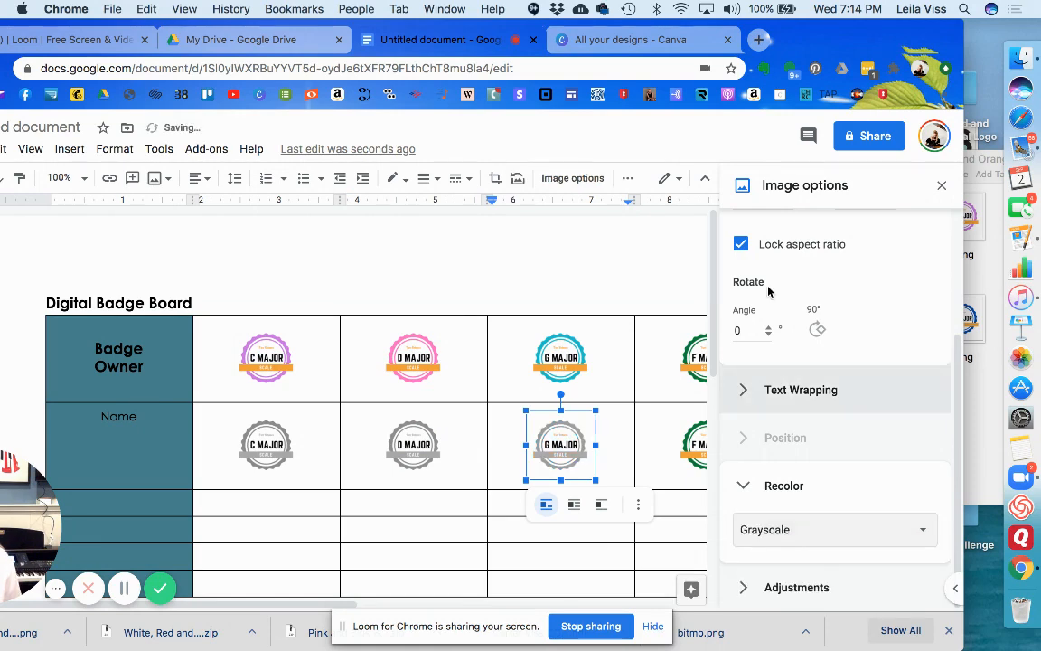
Apply the Grayscale recolor to the F Major badge copy in the Name row.
left_click_drag(931, 46, 803, 45)
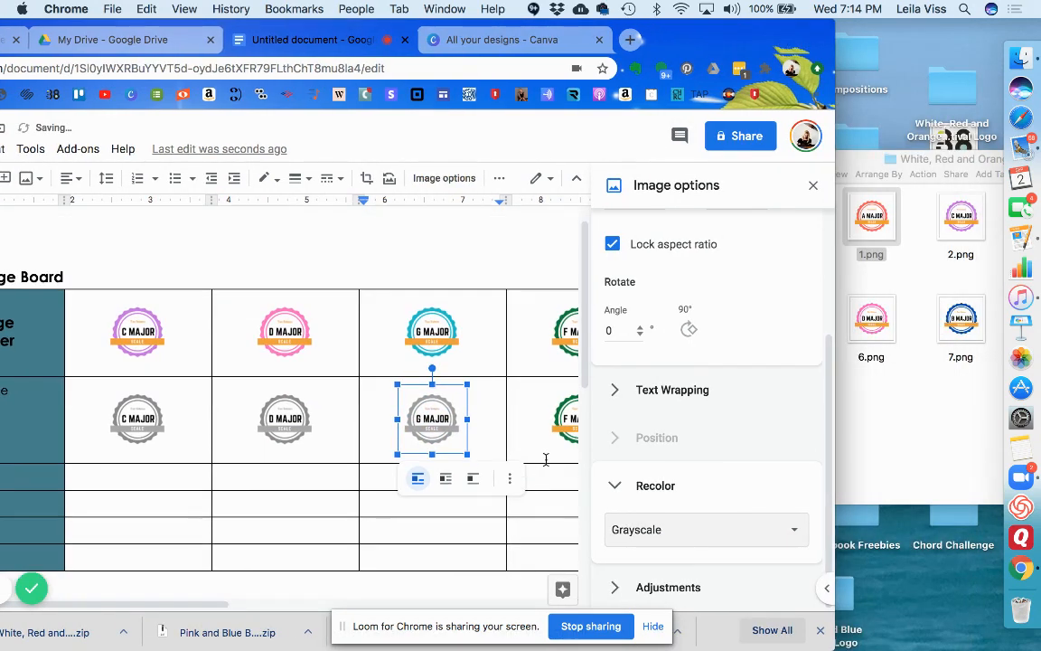
left_click(569, 419)
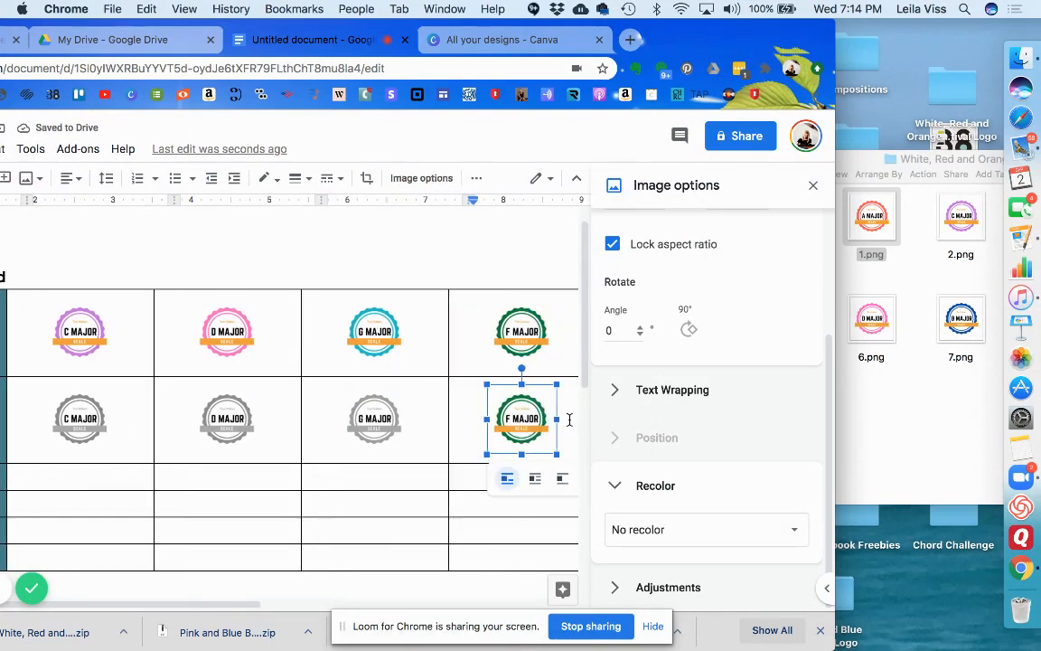
left_click(789, 532)
scroll(773, 571, "down", 5)
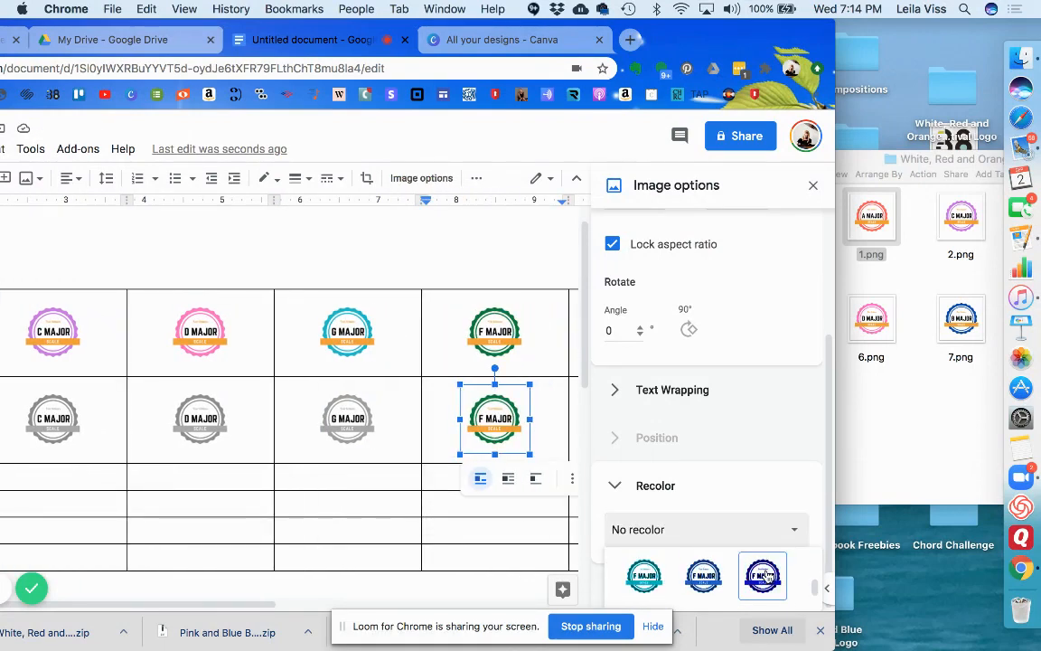
scroll(767, 576, "up", 1)
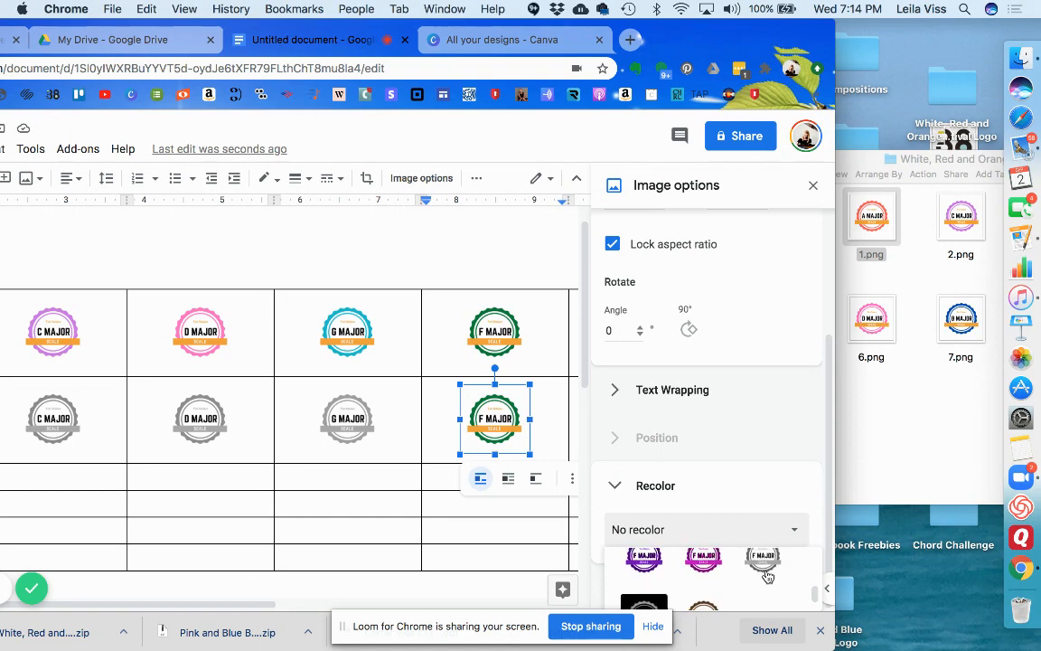
left_click(764, 561)
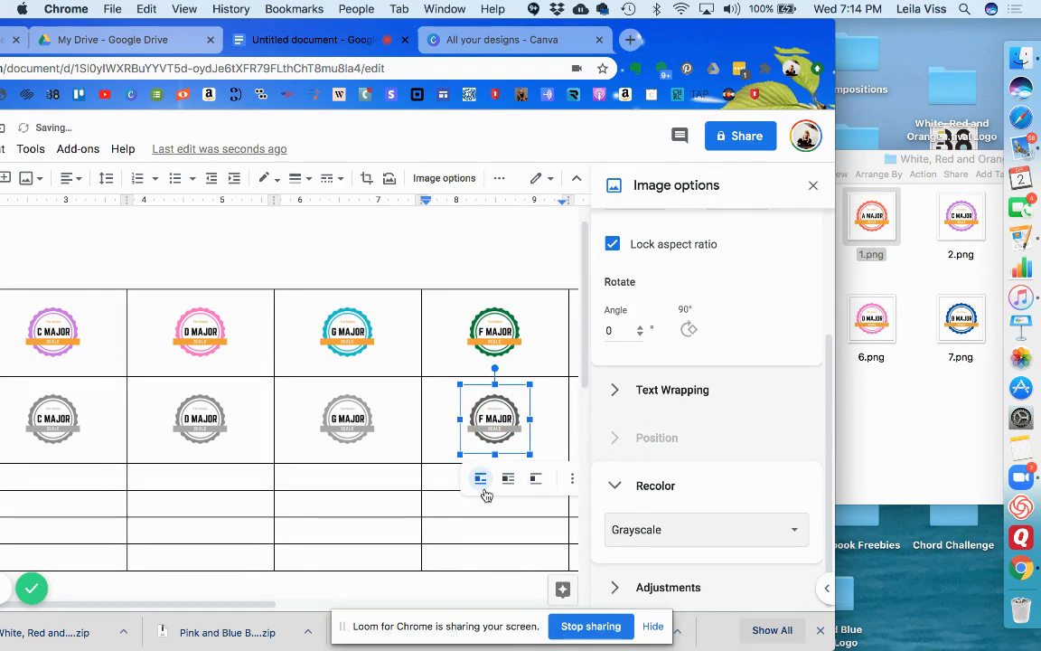
Recolor the A Major badge copy beneath the header row to Grayscale.
left_click_drag(251, 605, 437, 601)
left_click(318, 328)
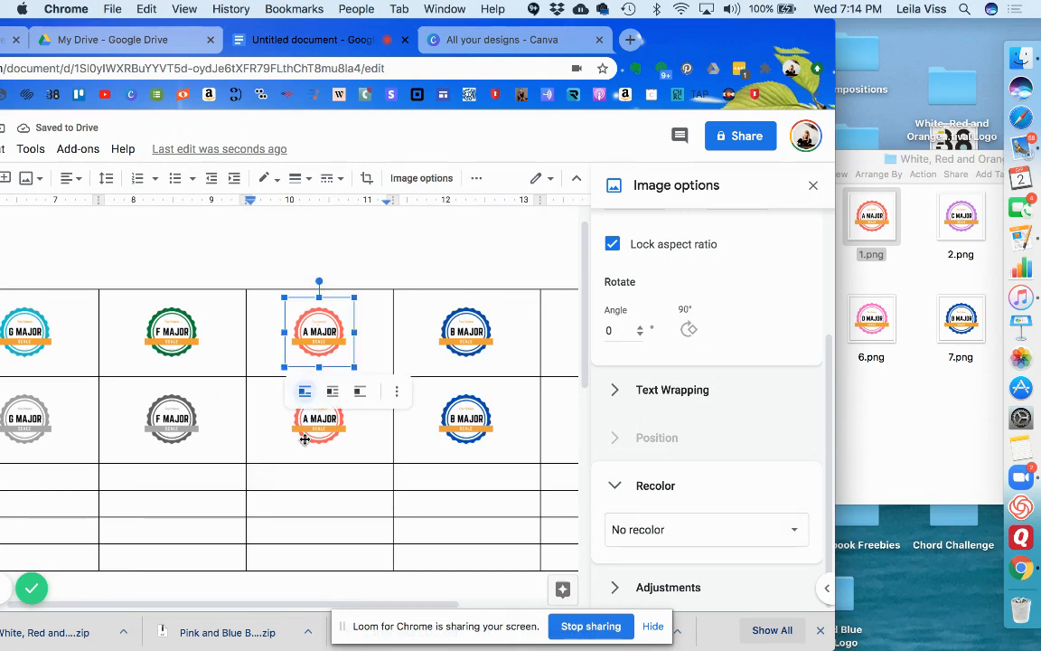
left_click(312, 435)
left_click(758, 532)
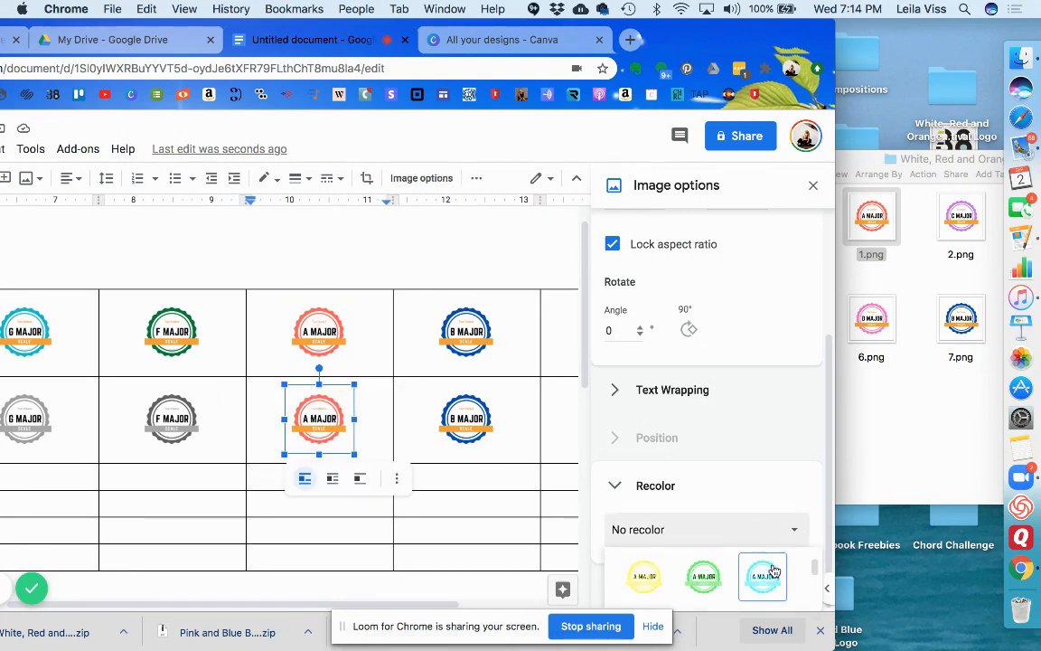
scroll(764, 579, "down", 3)
left_click(763, 596)
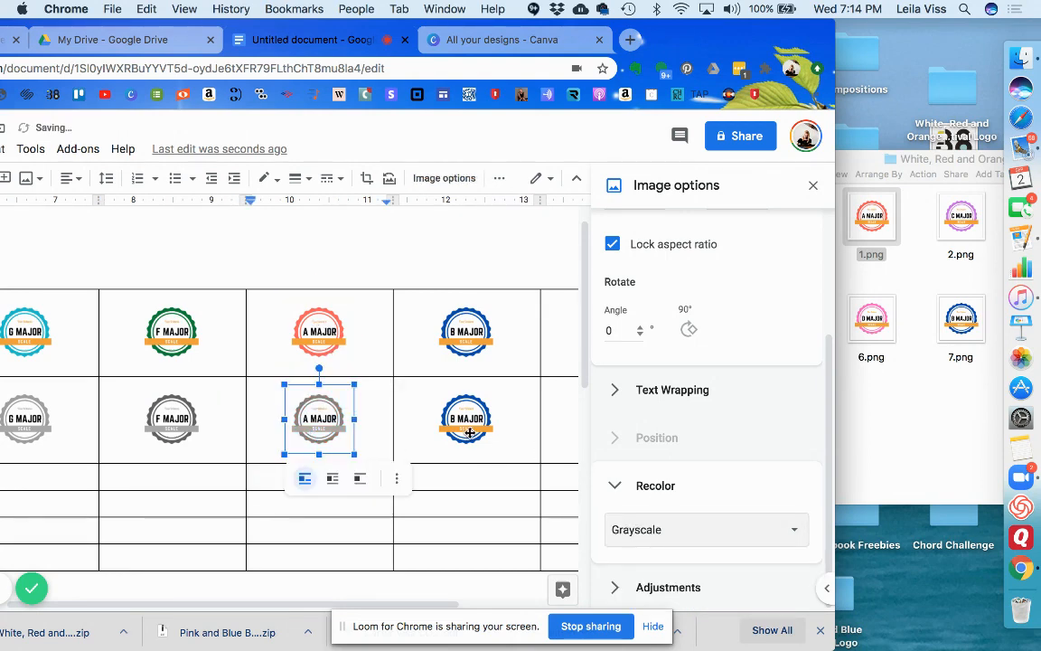
Recolor the B Major badge in the Name row to Grayscale.
left_click(470, 436)
left_click(728, 526)
scroll(769, 569, "down", 3)
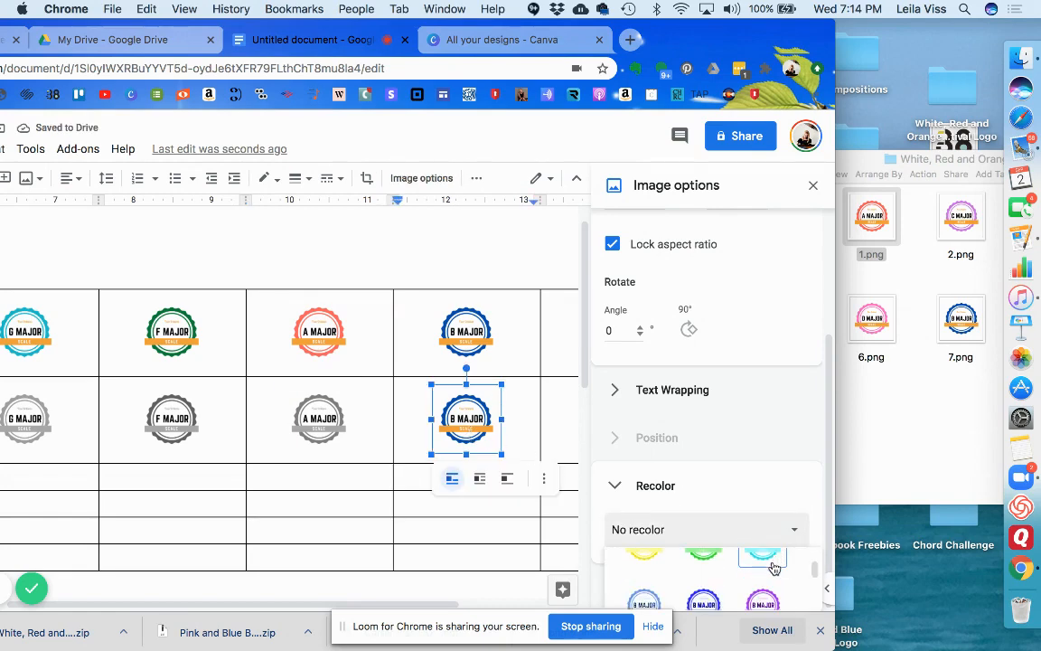
left_click(764, 593)
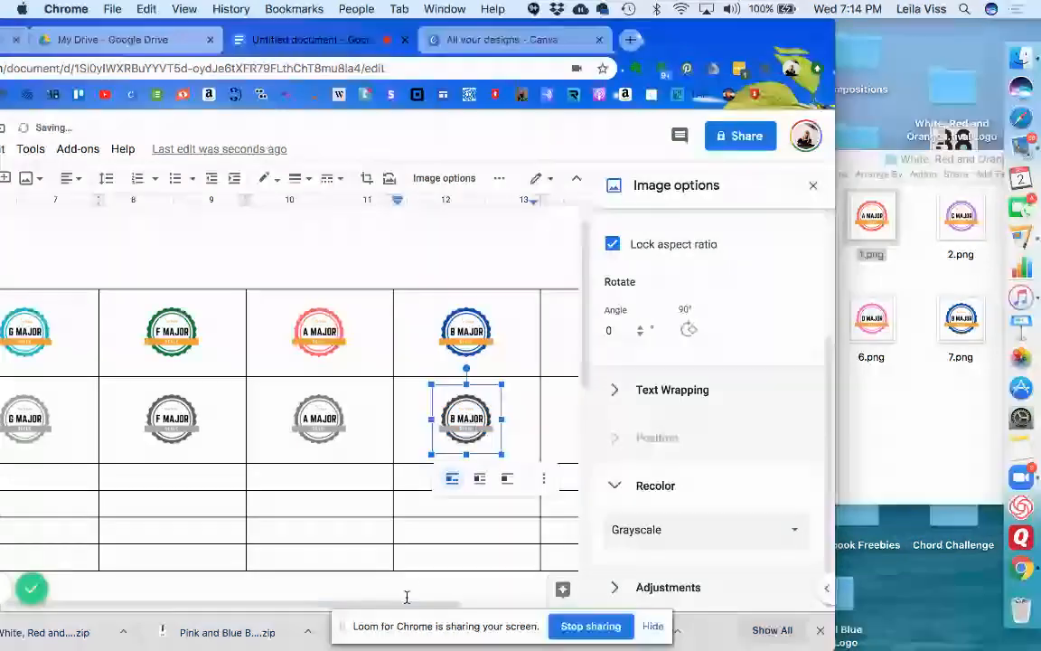
Apply the Grayscale recolor to the Whoop! badge in the last cell of the Name row.
left_click_drag(406, 604, 528, 604)
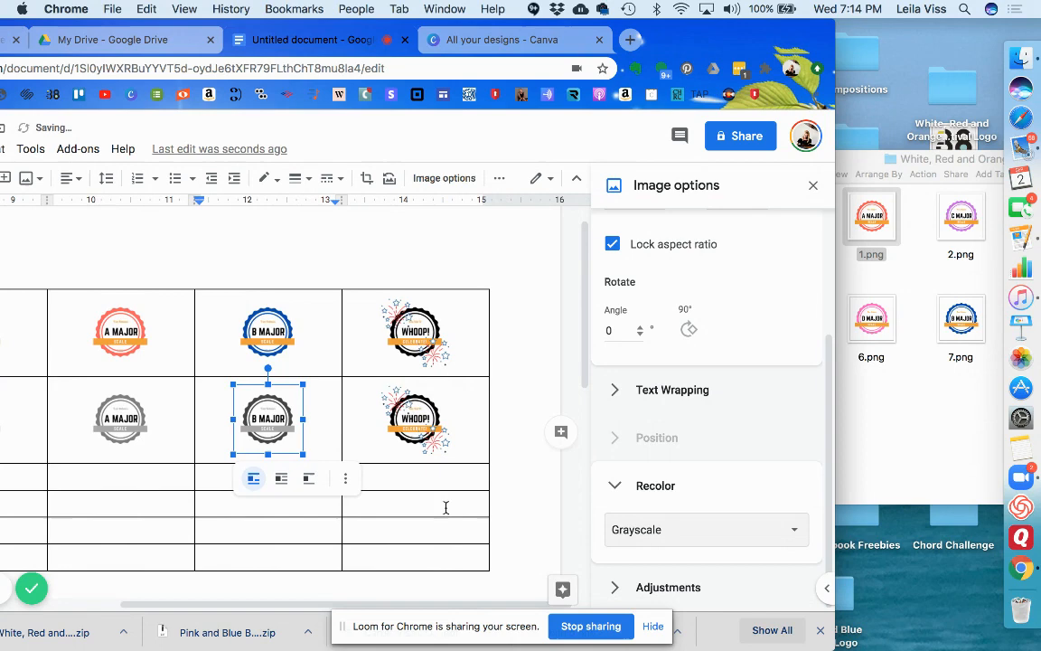
left_click(416, 415)
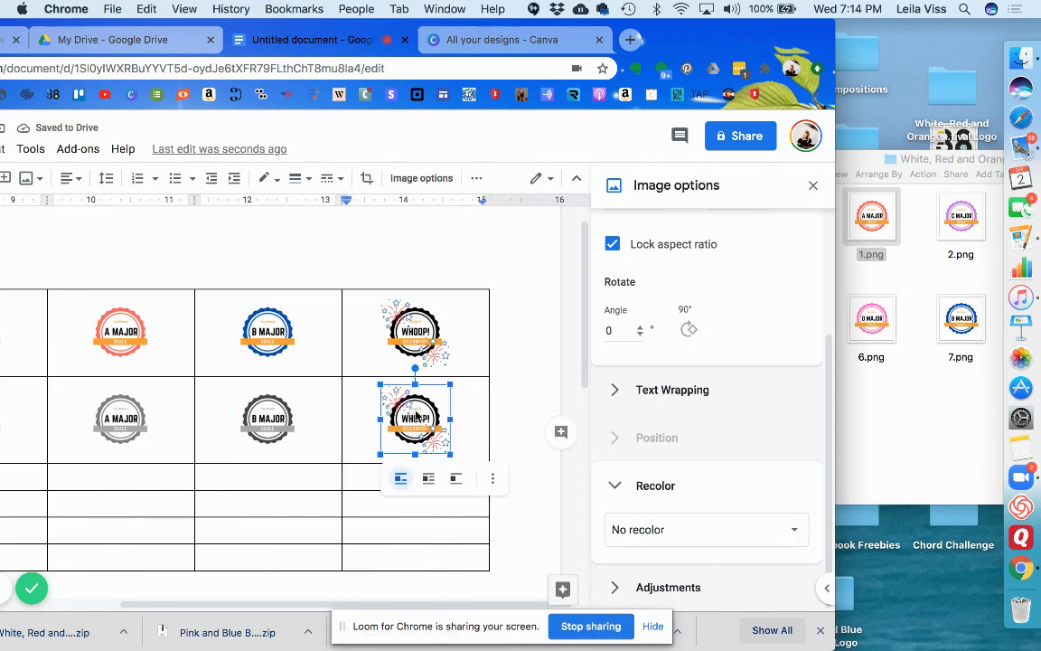
left_click(760, 531)
scroll(743, 587, "down", 3)
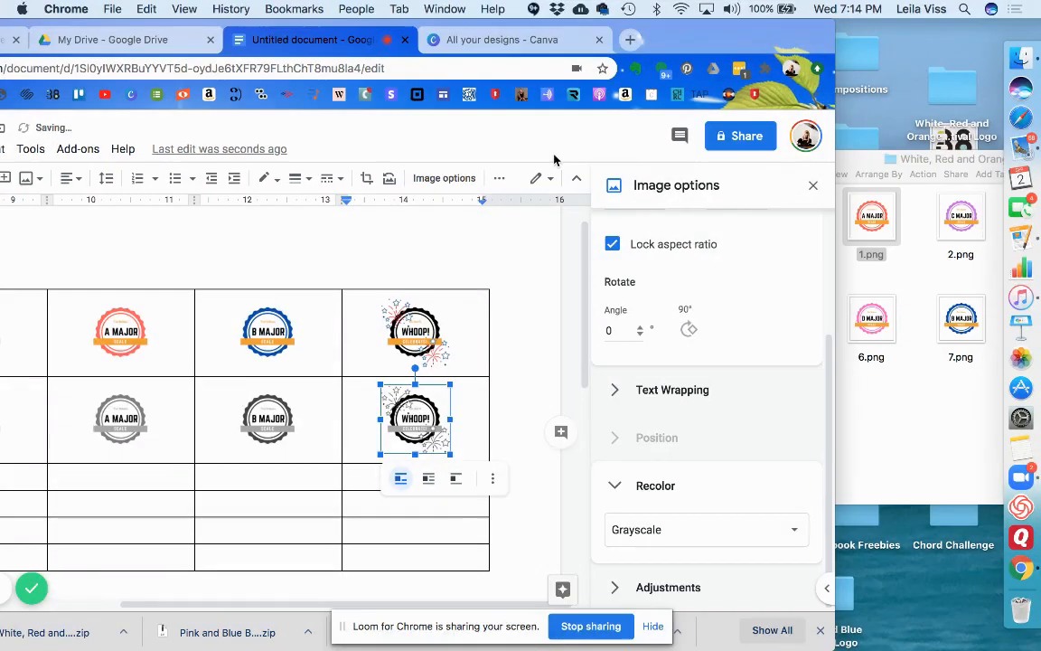
Insert two blank lines above the word Name in its cell to center it vertically beside the badges.
left_click_drag(686, 38, 935, 38)
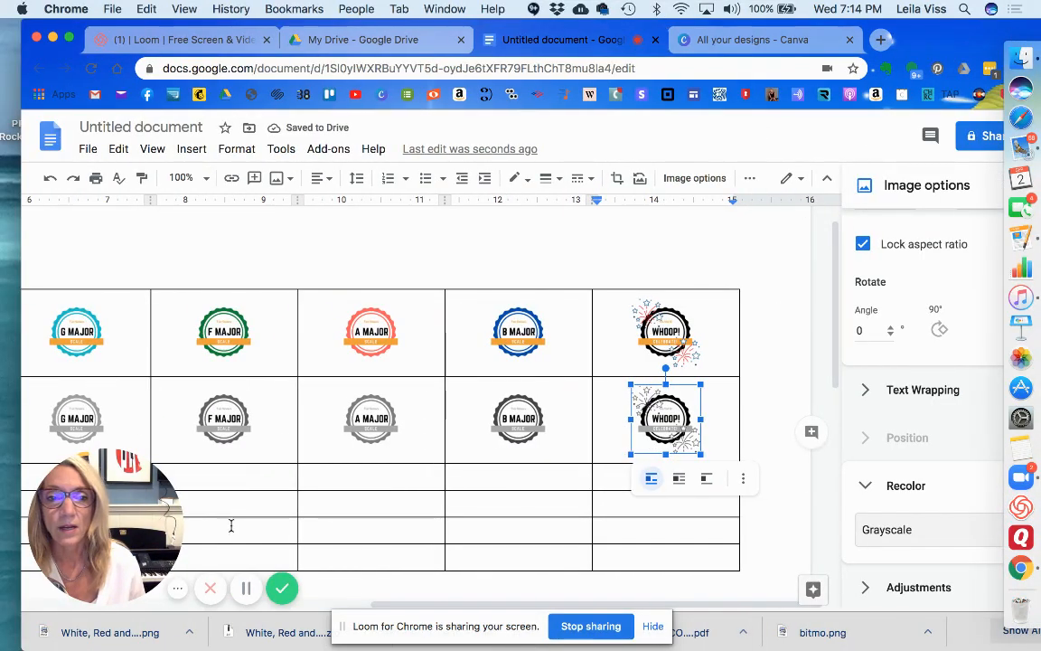
left_click_drag(232, 27, 323, 27)
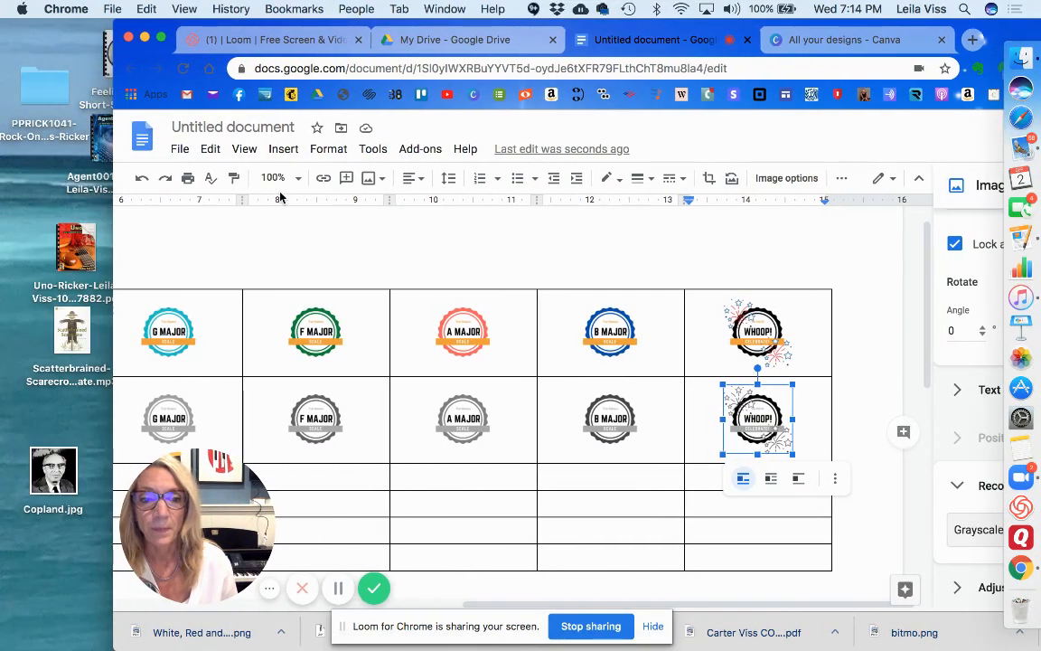
scroll(324, 601, "left", 3)
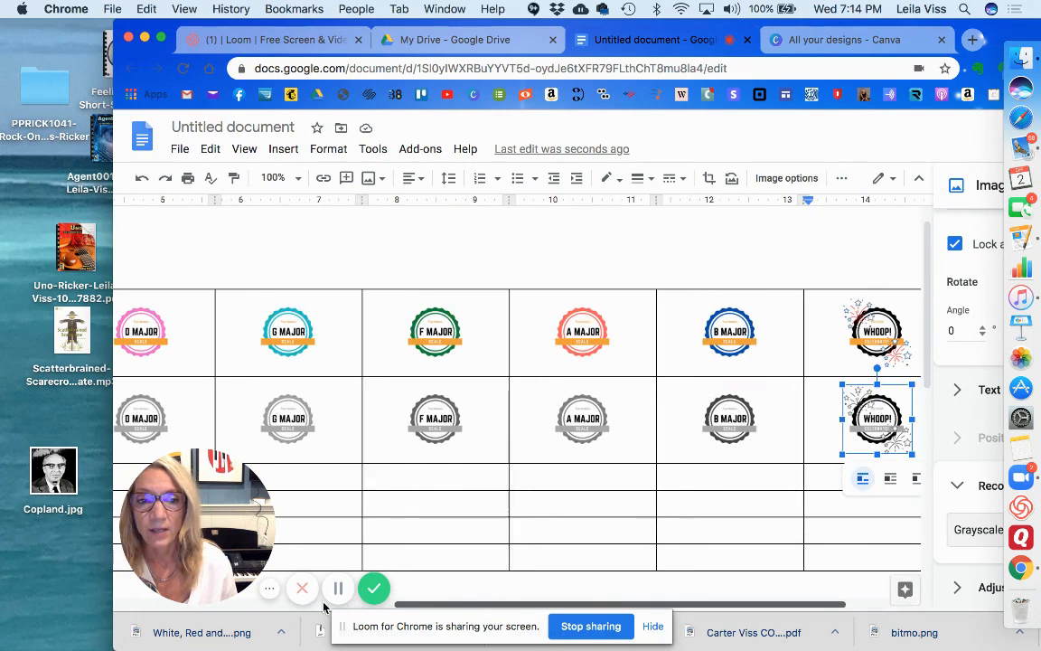
scroll(324, 601, "left", 5)
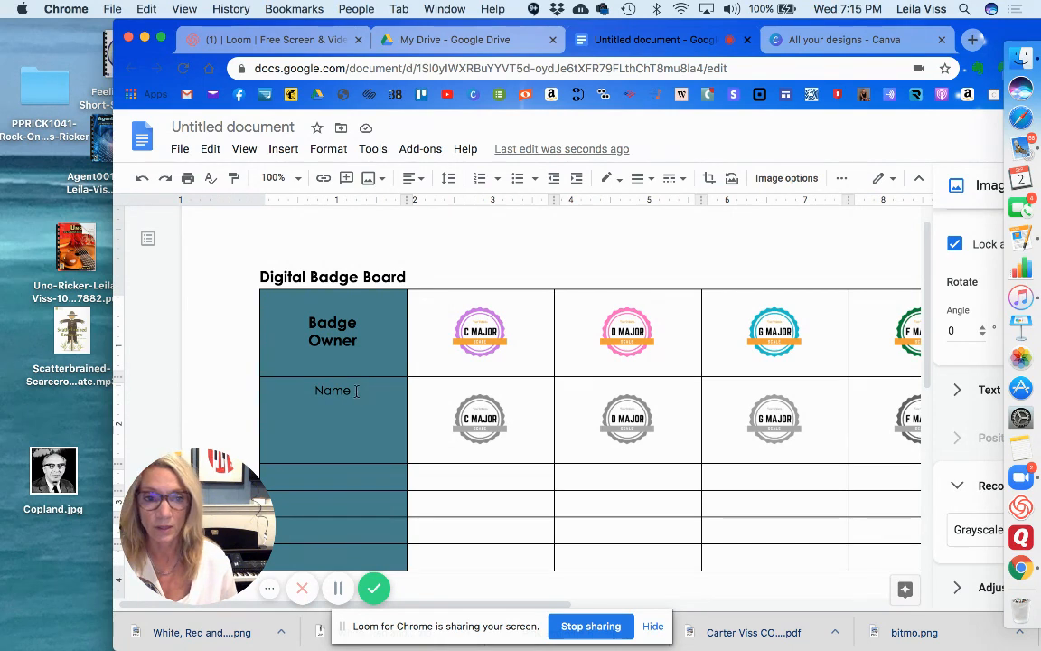
left_click(315, 391)
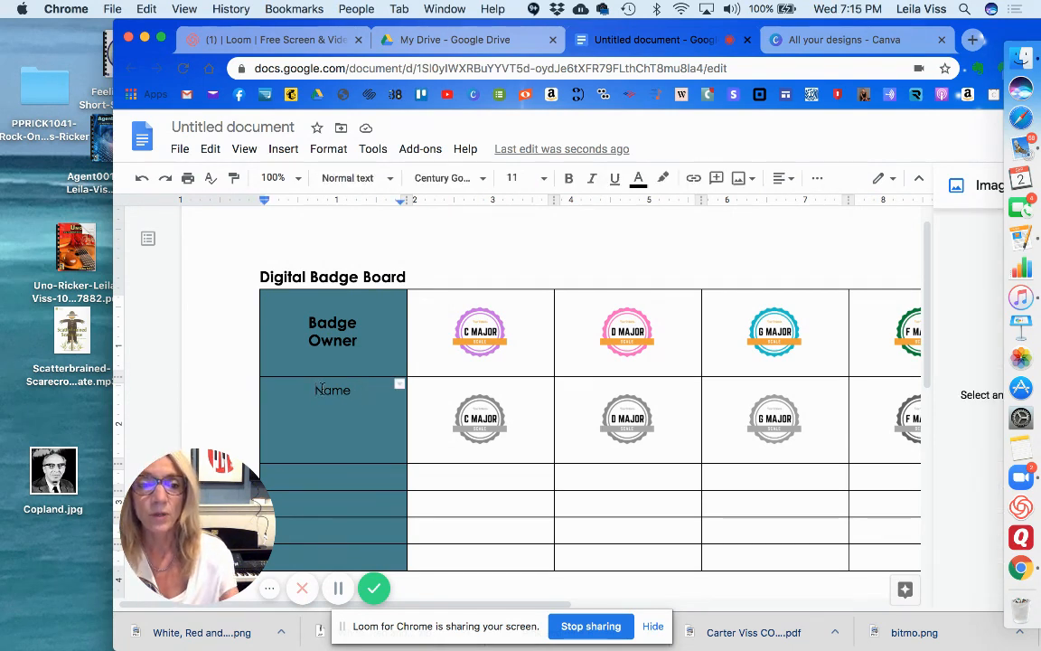
key("Return")
key("Return")
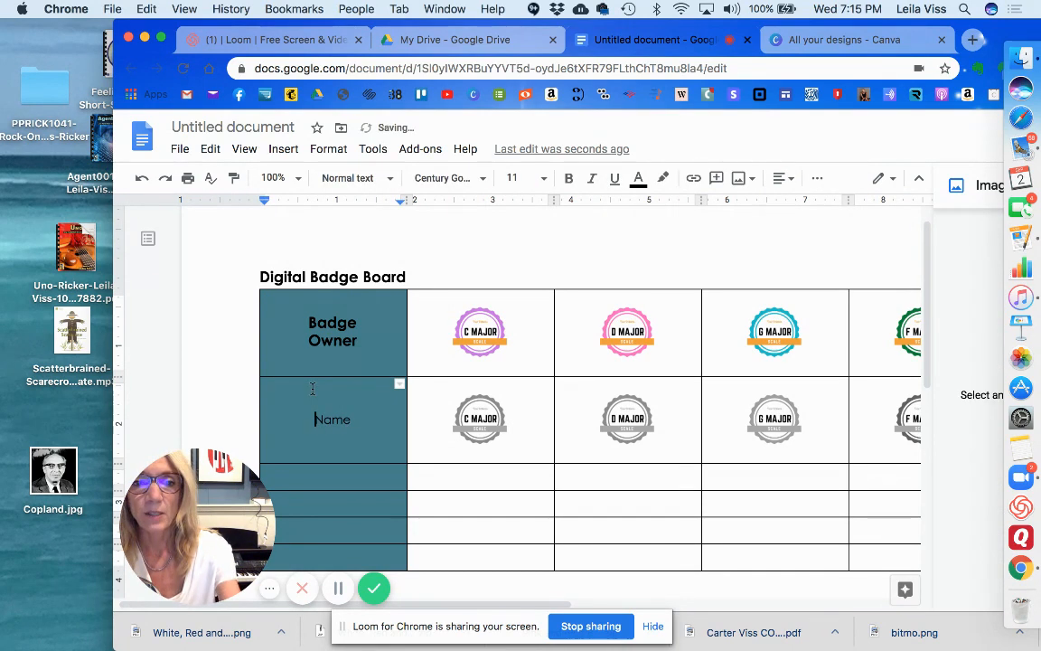
Set the font size of the word Name in the owner column to 14.
double_click(360, 418)
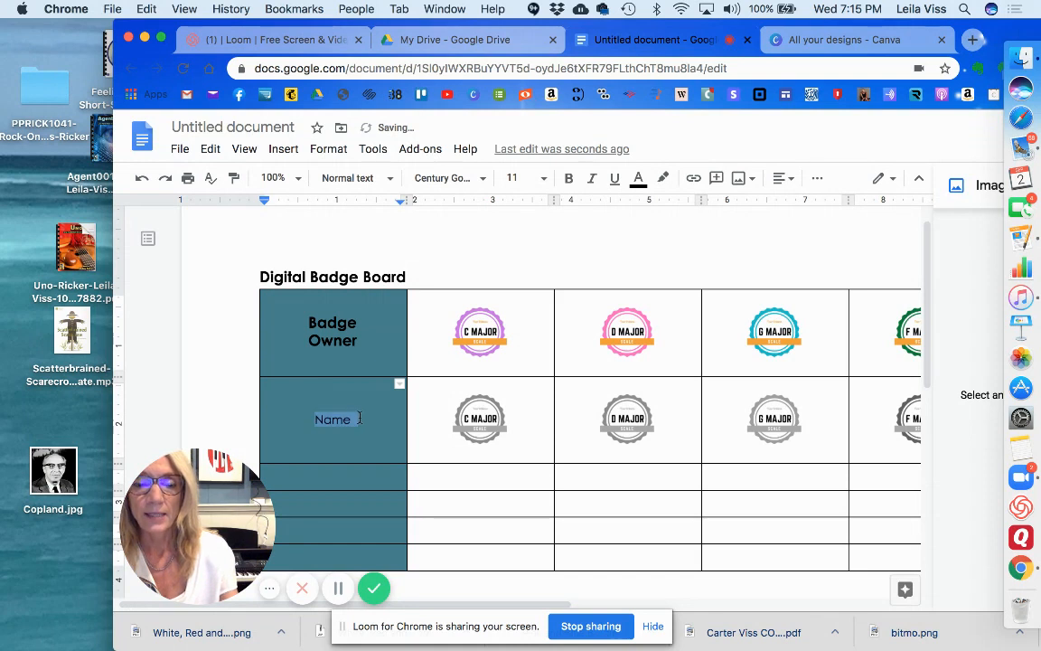
left_click(515, 178)
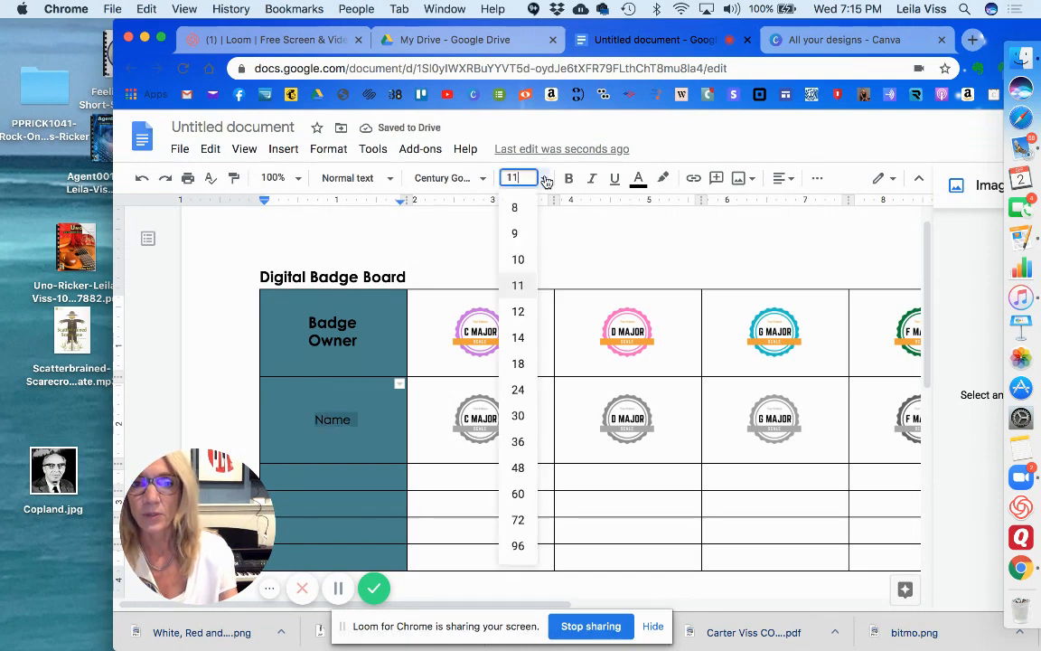
left_click(514, 337)
left_click(281, 394)
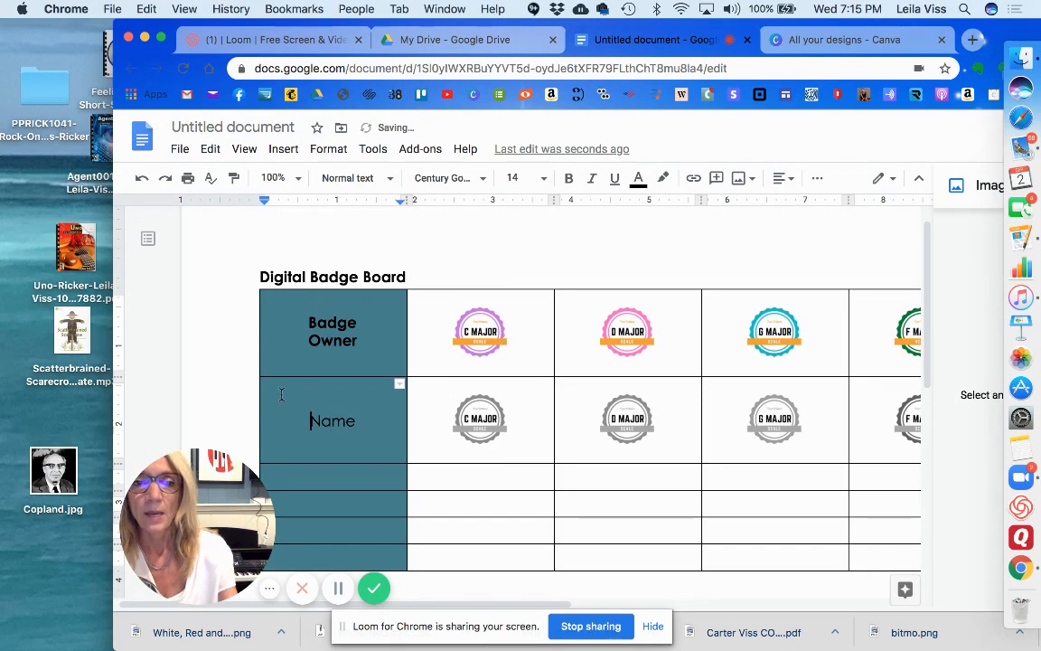
Copy the entire Name row, from the name cell through the Whoop! badge, into the first empty row below it.
left_click_drag(394, 411, 907, 432)
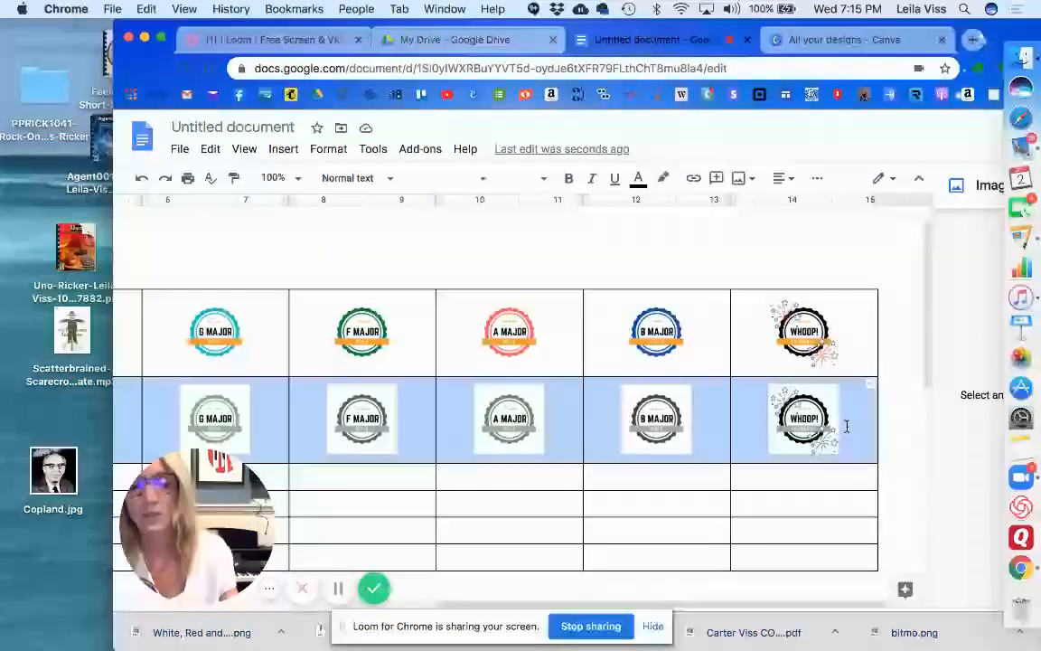
left_click_drag(529, 610, 208, 607)
left_click(380, 476)
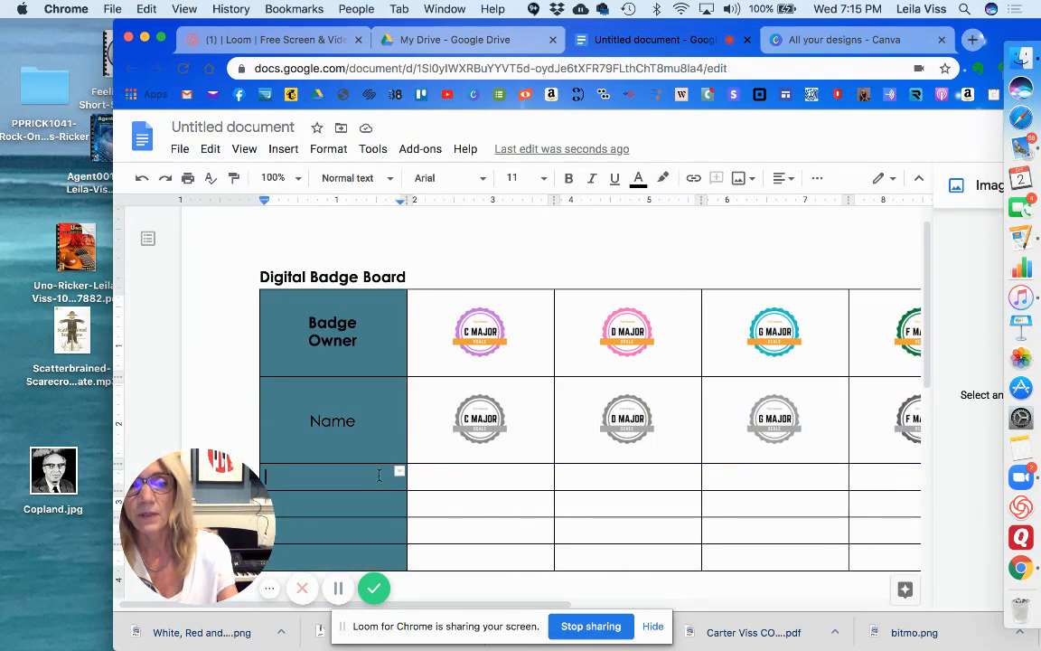
key("super+v")
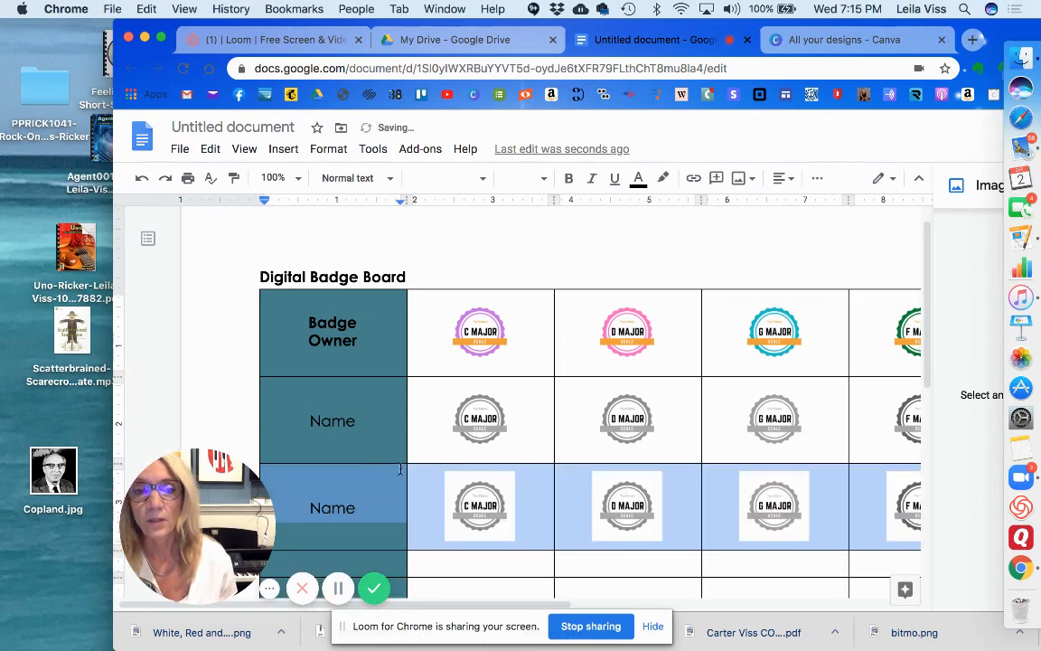
Paste the copied Name row with its gray badges into each of the three remaining empty table rows.
left_click(338, 563)
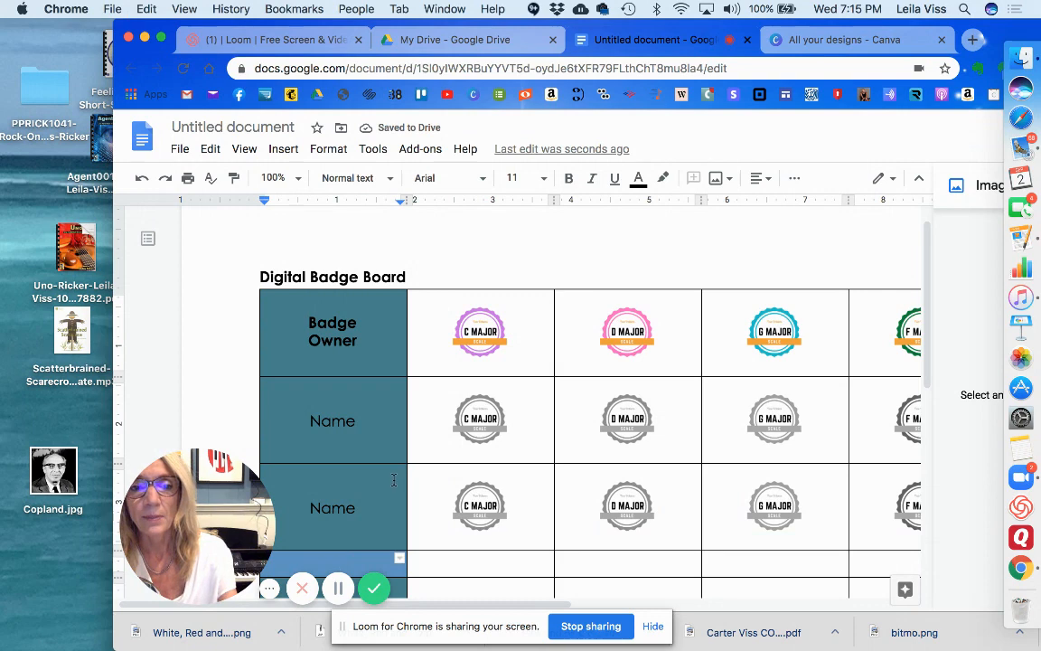
key("super+v")
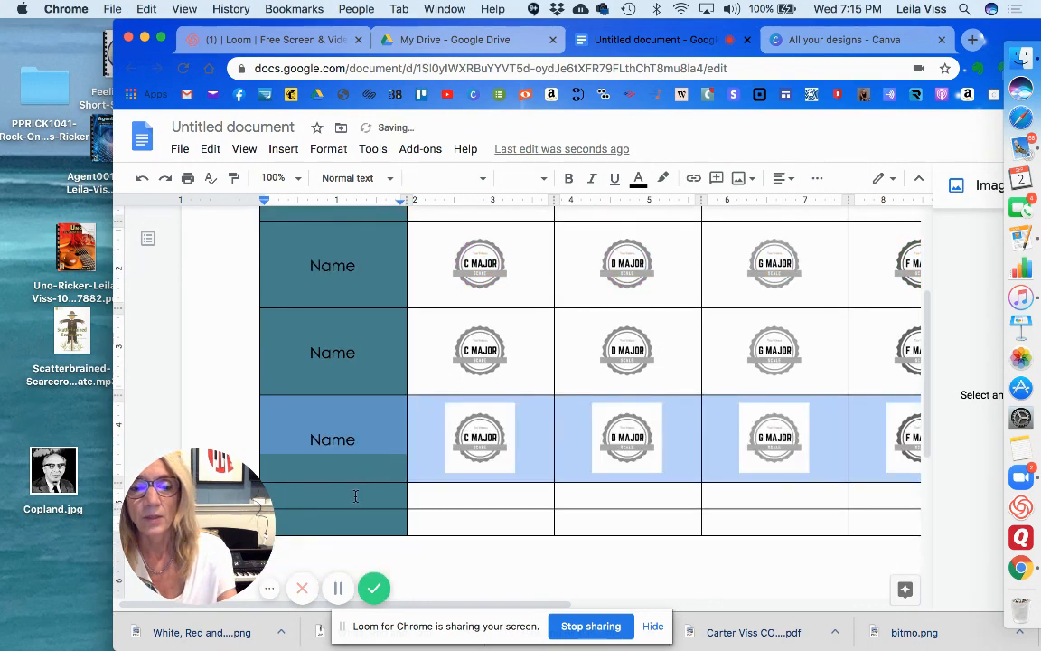
left_click(356, 496)
key("super+v")
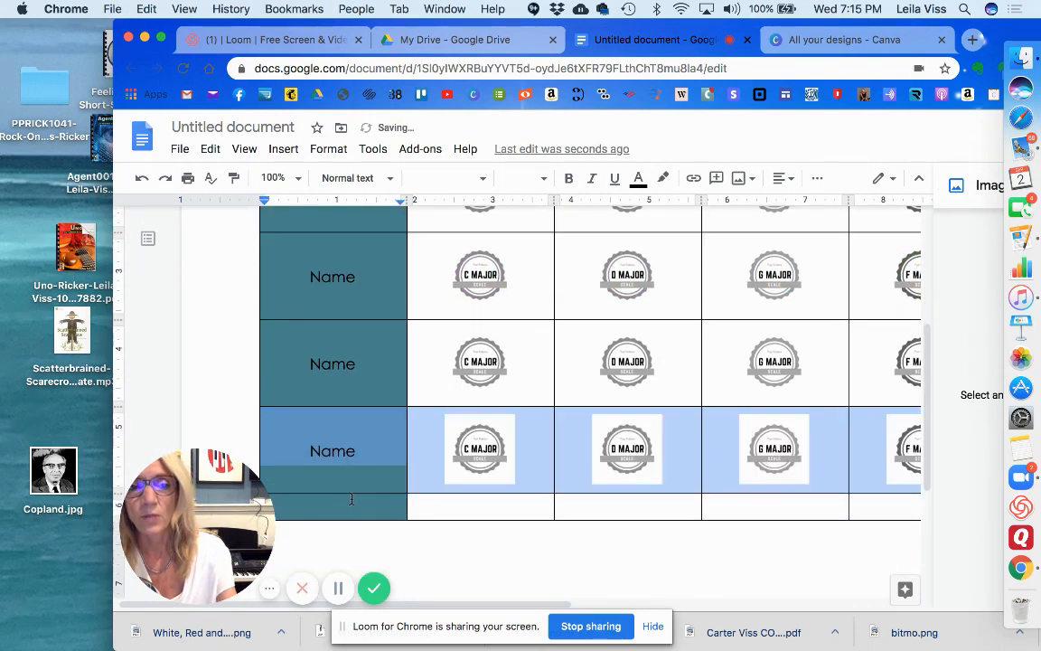
left_click(348, 510)
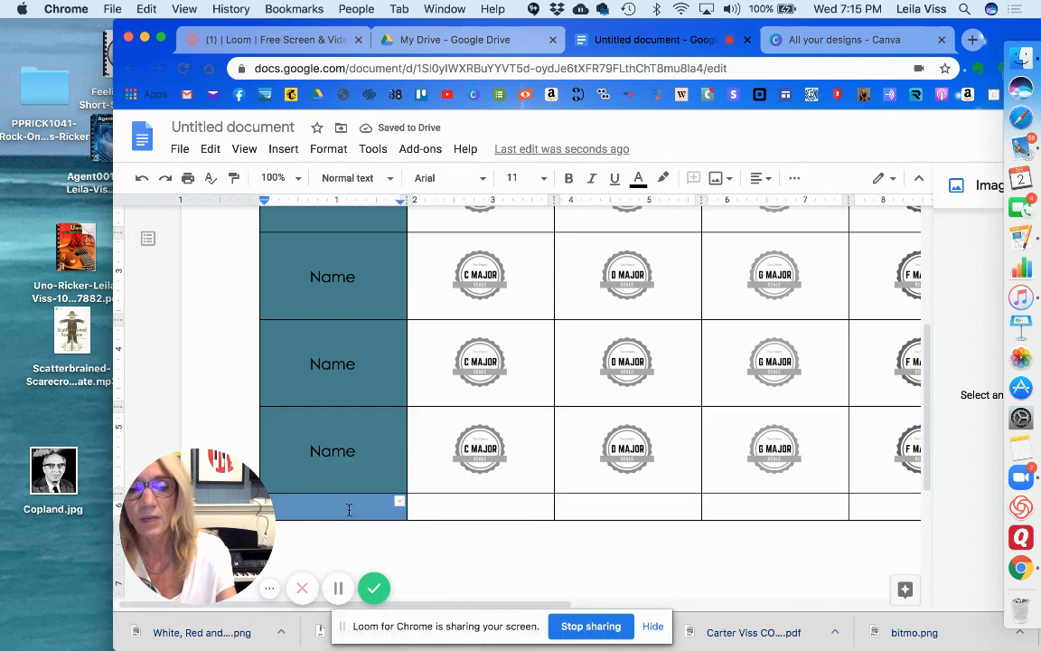
key("super+v")
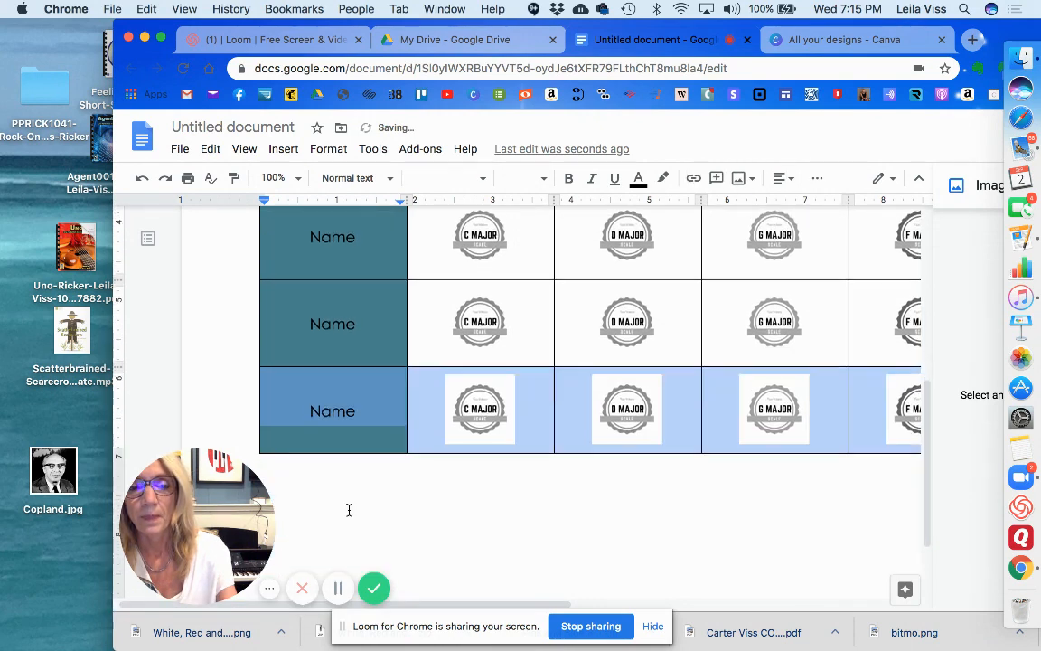
Add two rows below the last Name row, pasting the copied Name row with its gray badges into each one.
right_click(277, 420)
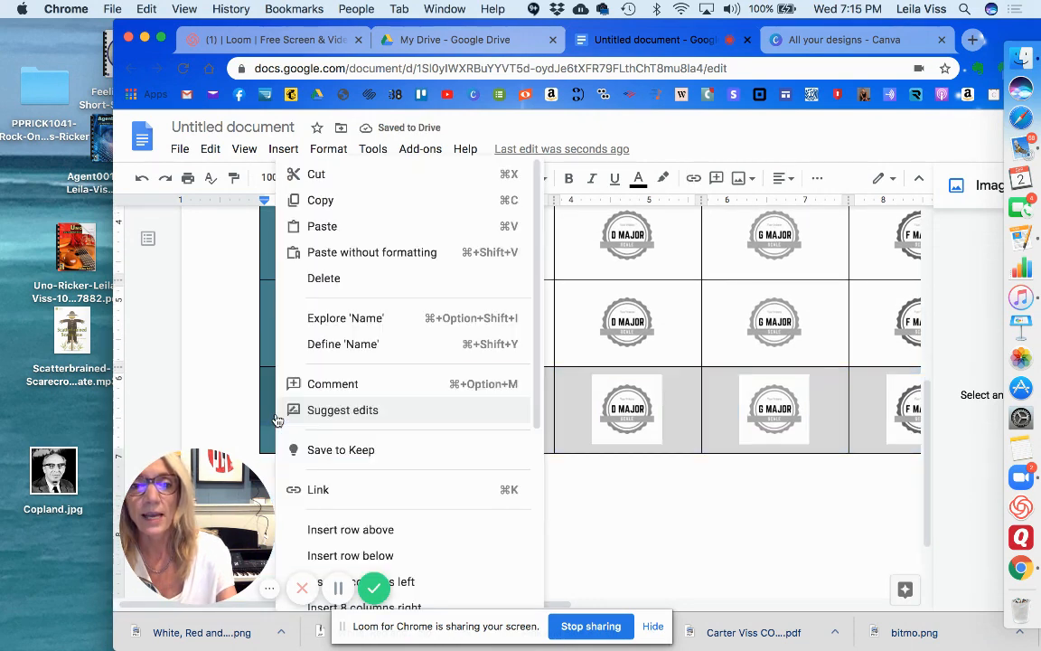
left_click(340, 553)
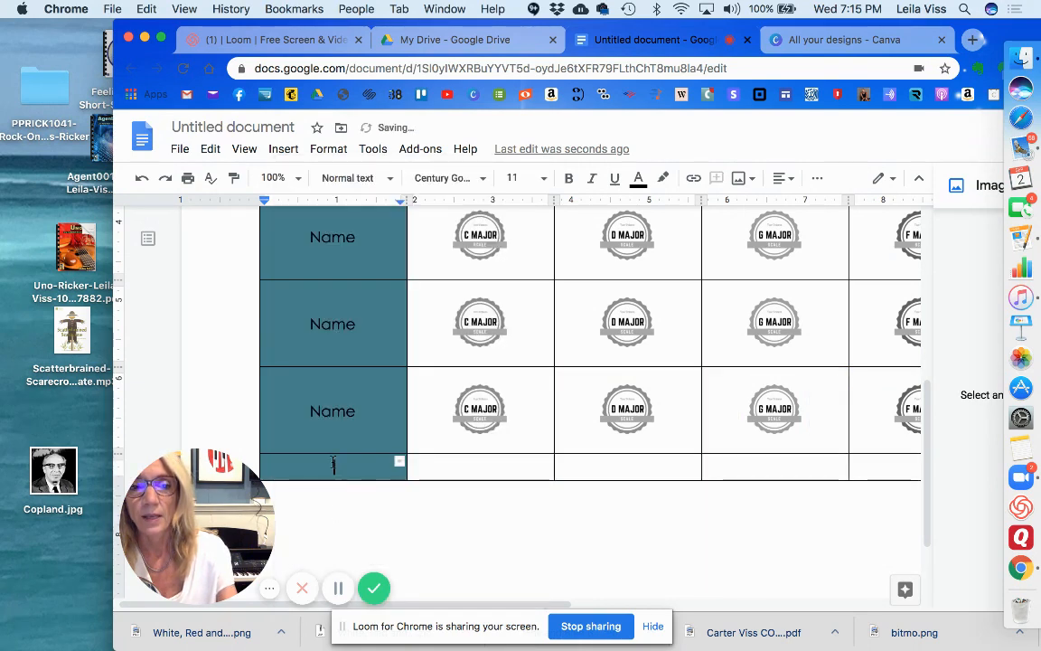
key("ctrl+v")
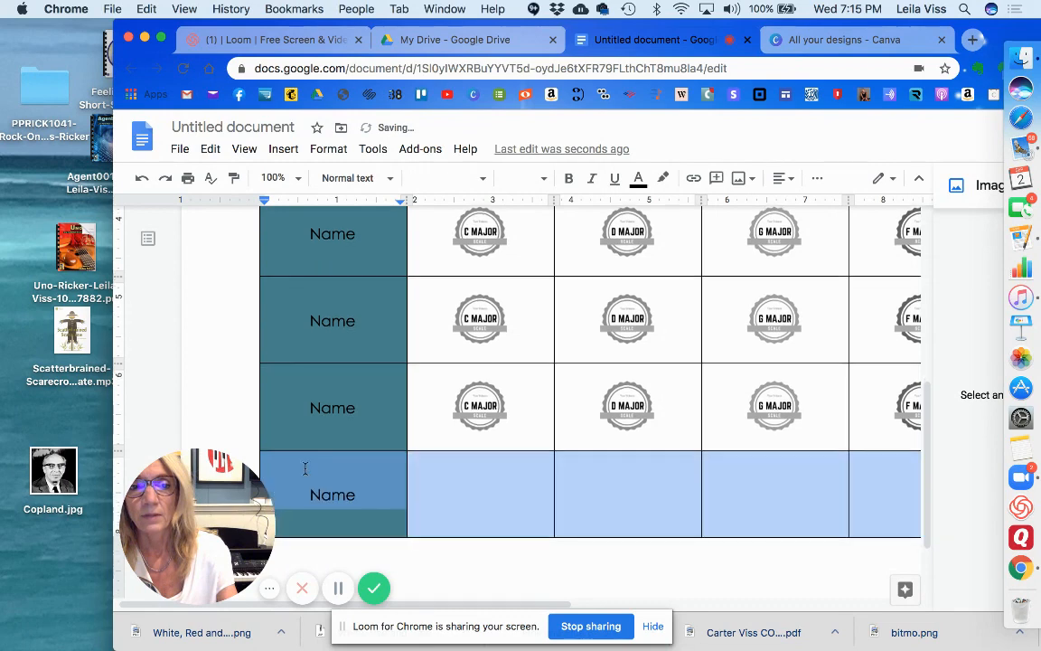
scroll(304, 468, "down", 2)
left_click(284, 415)
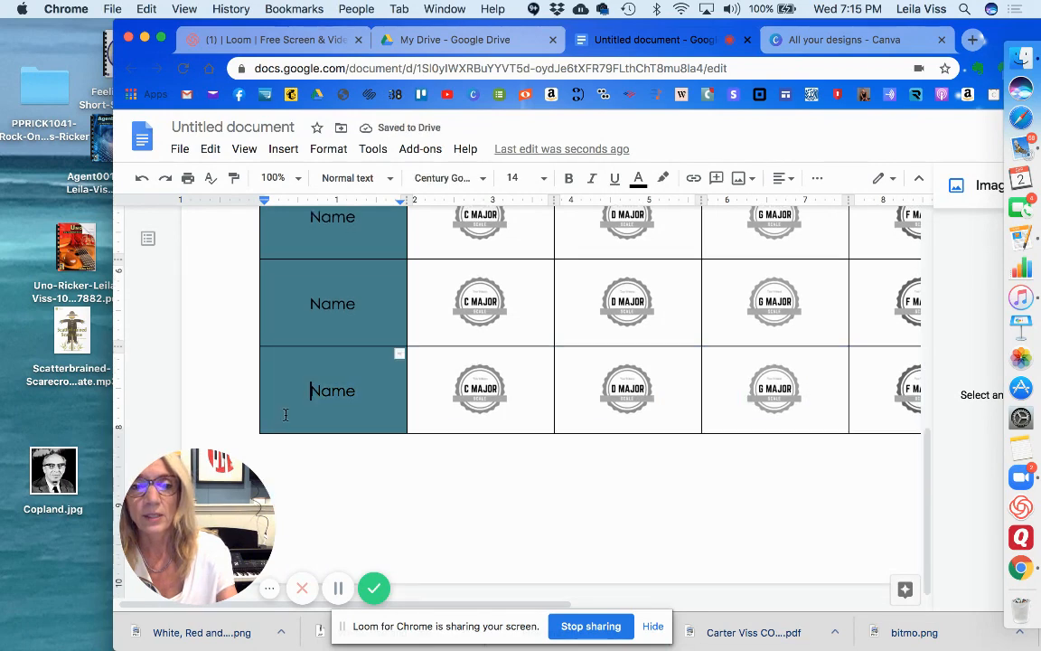
right_click(285, 415)
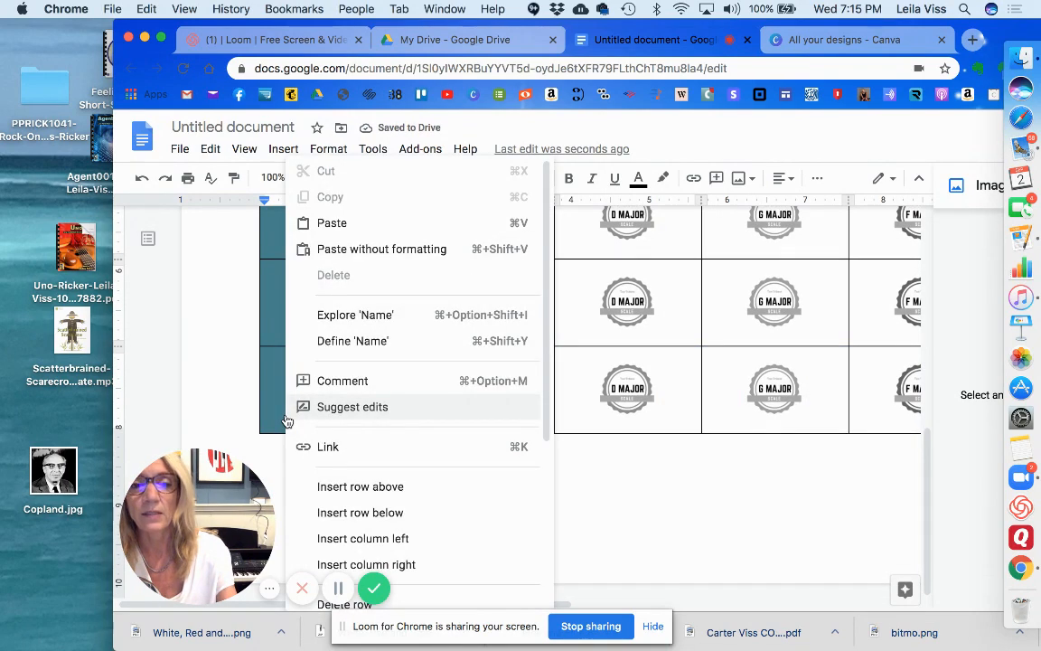
left_click(333, 513)
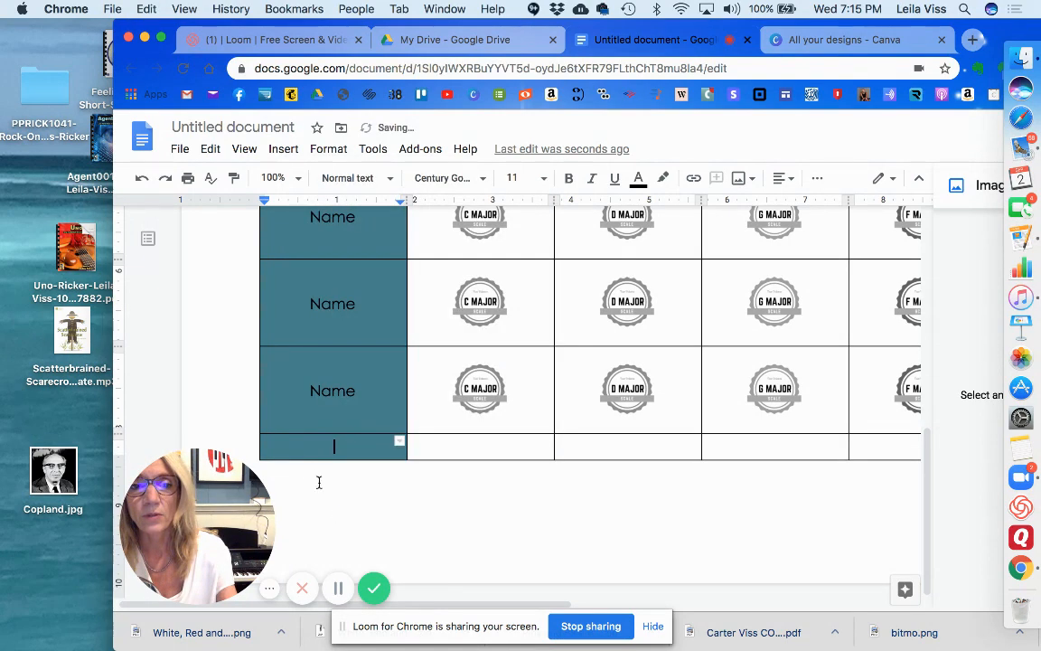
key("super+v")
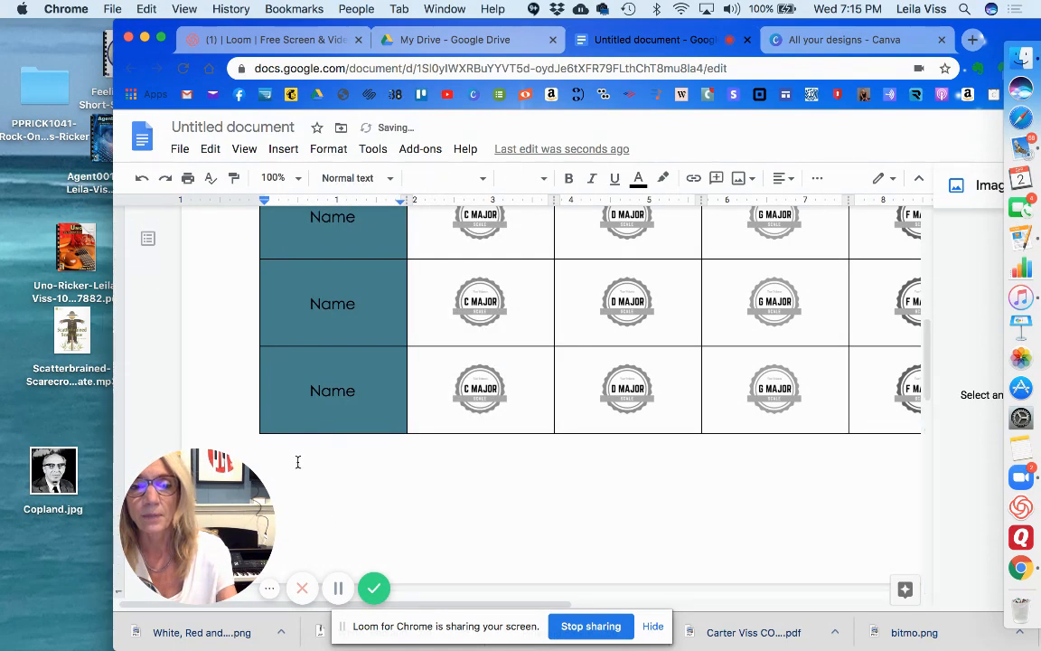
Insert one more table row below the bottom Name row on the first page and paste the copied badge row into it.
right_click(303, 406)
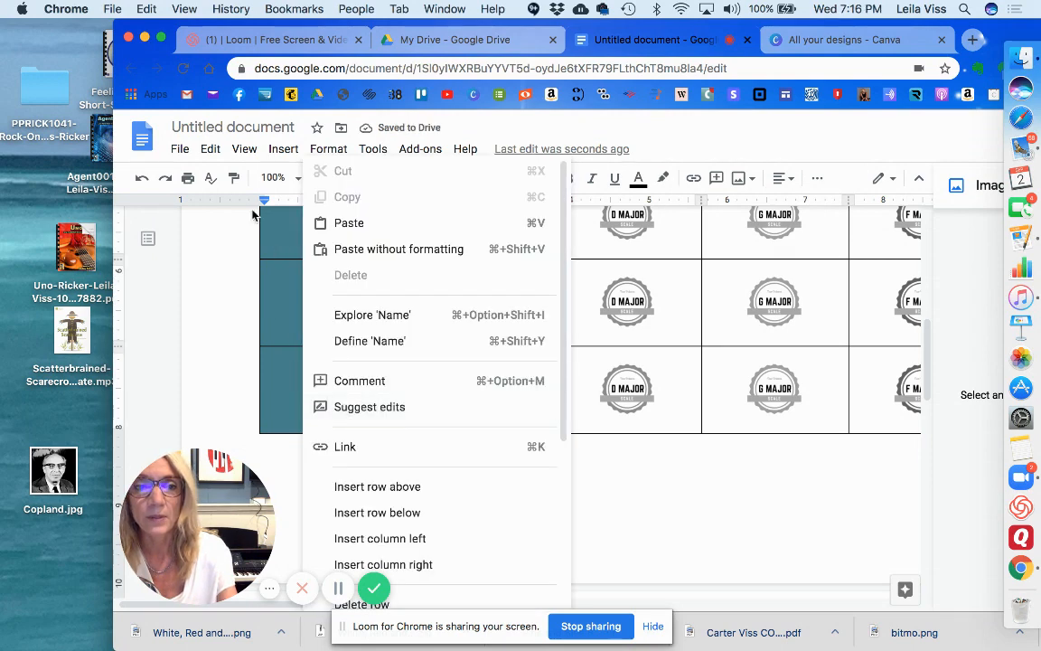
left_click(279, 153)
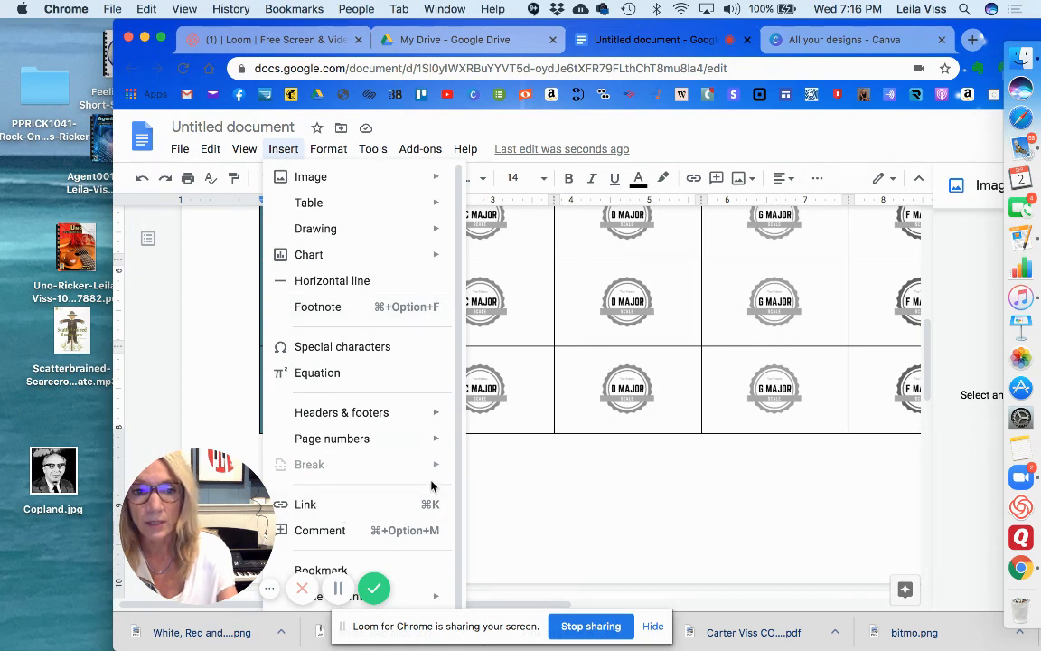
left_click(243, 406)
left_click(272, 390)
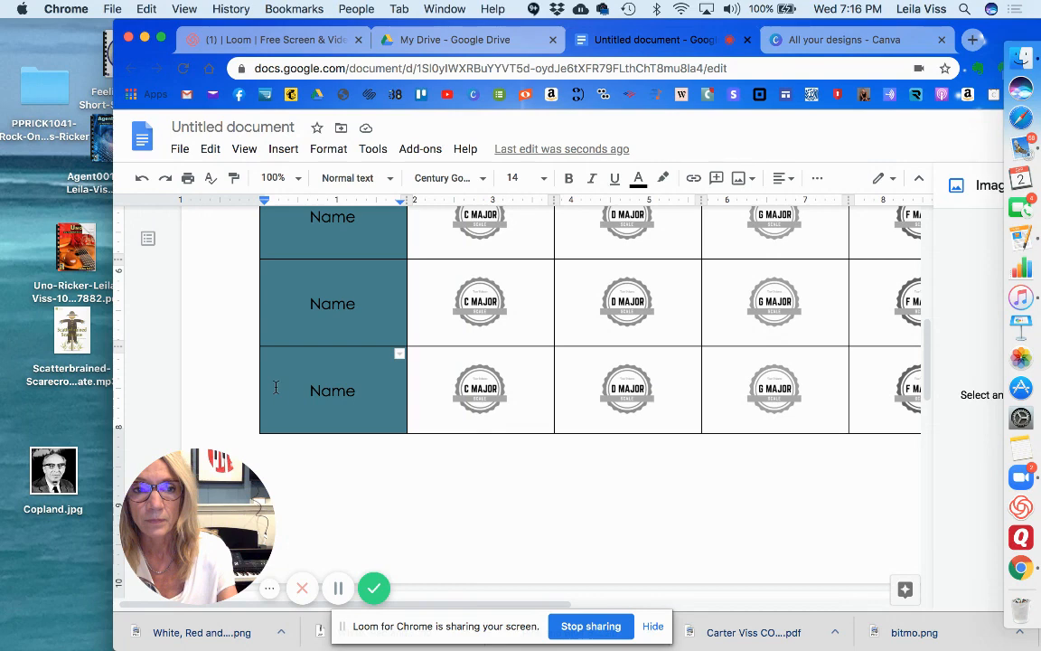
left_click(323, 154)
mouse_move(404, 417)
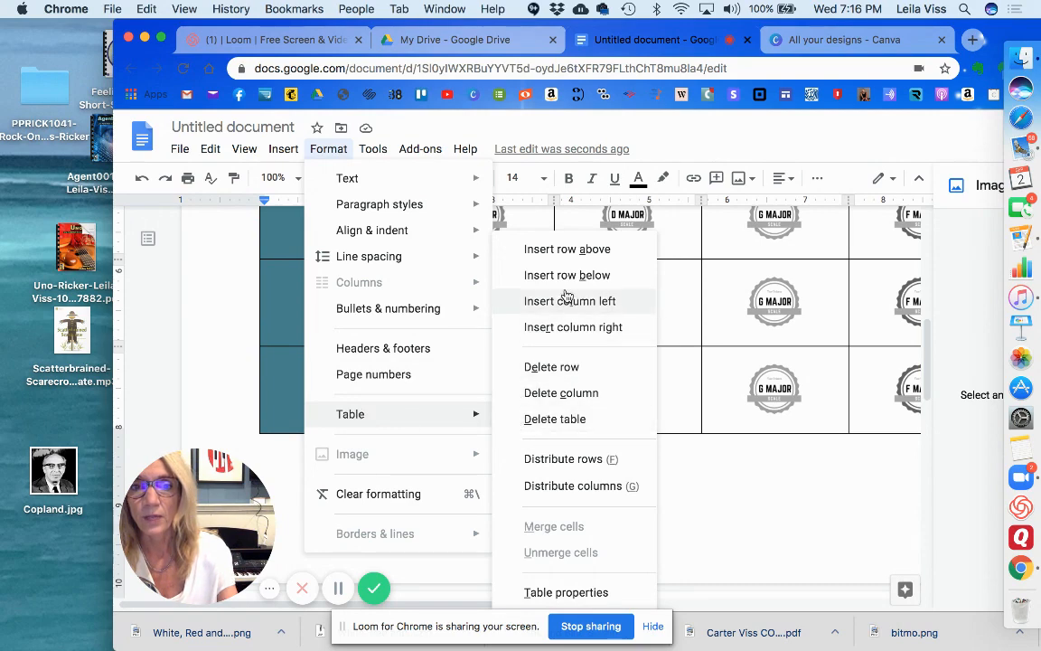
key("Return")
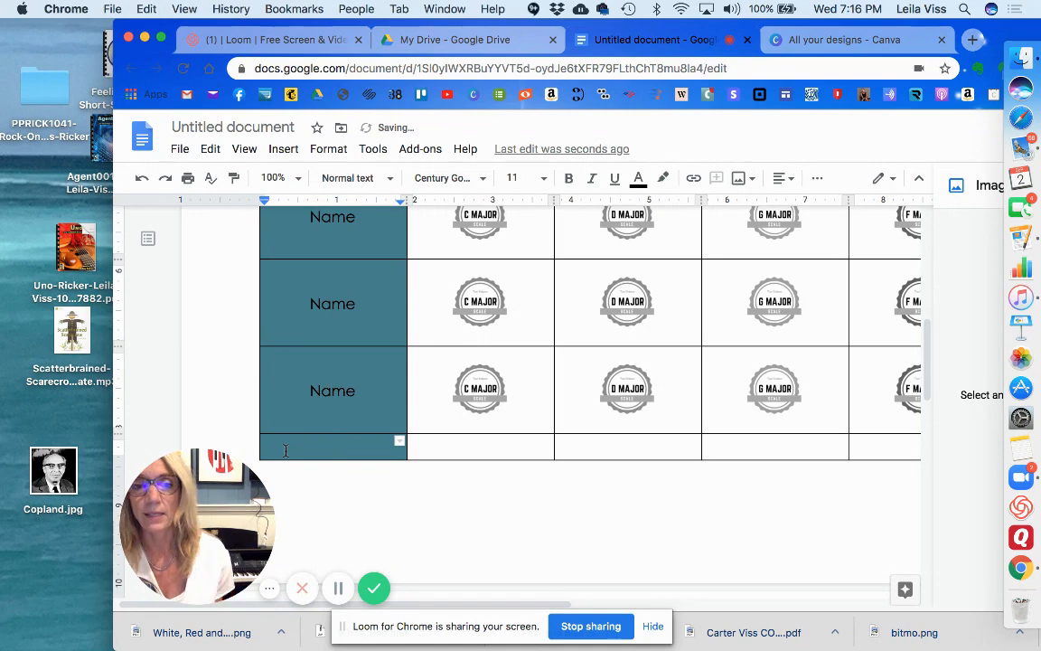
key("super+z")
Select the colored Whoop! badge in the header row of the table's last column.
scroll(369, 467, "up", 3)
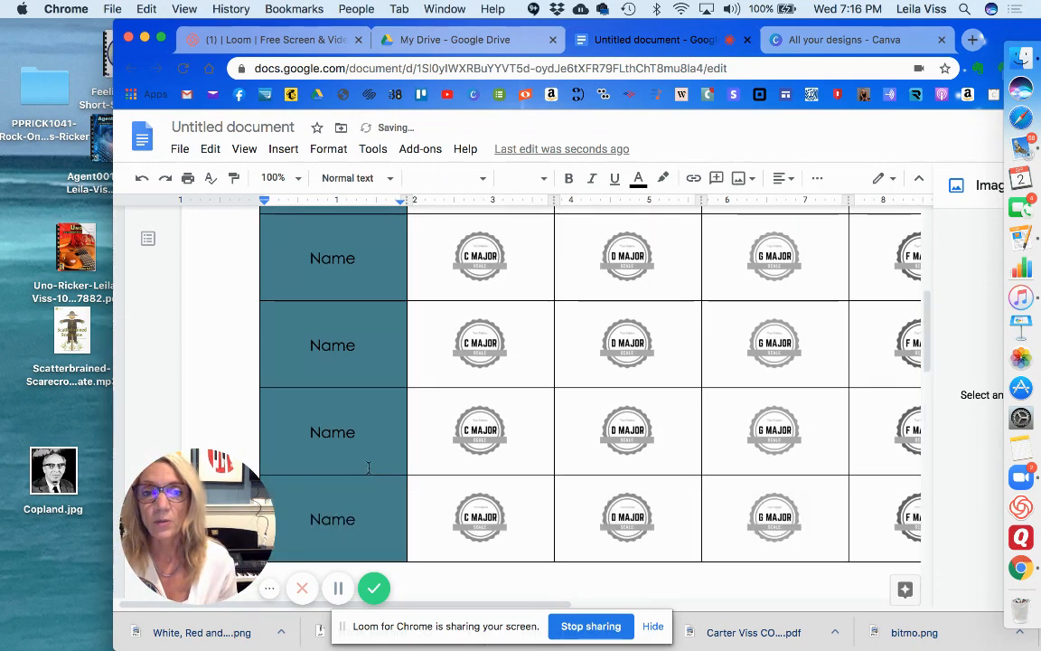
scroll(370, 467, "up", 5)
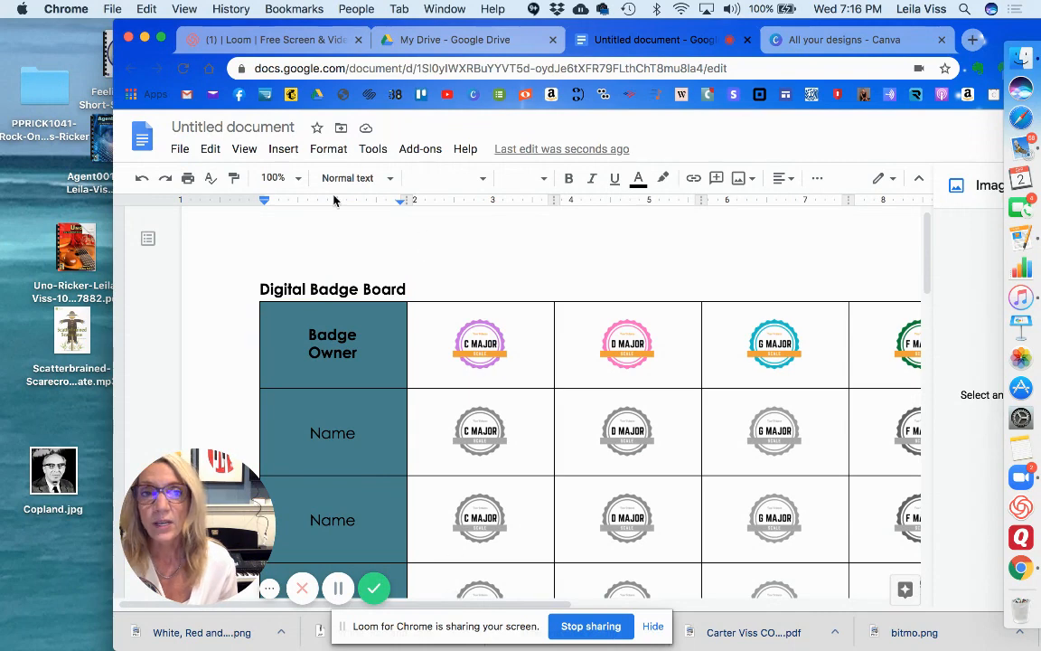
left_click(162, 36)
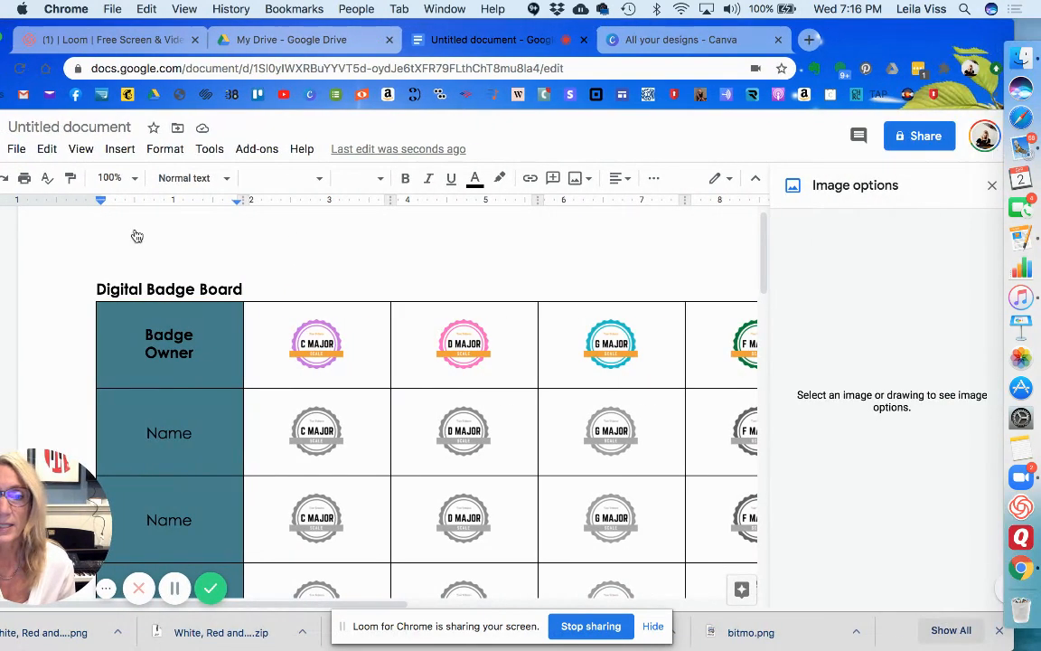
left_click_drag(372, 608, 693, 608)
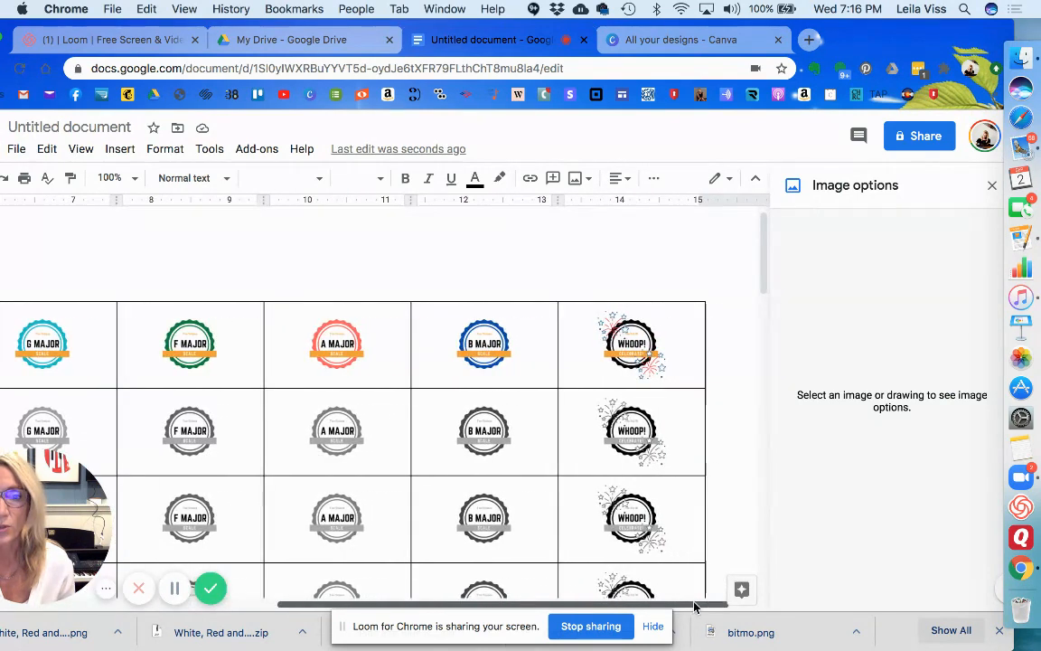
left_click(576, 317)
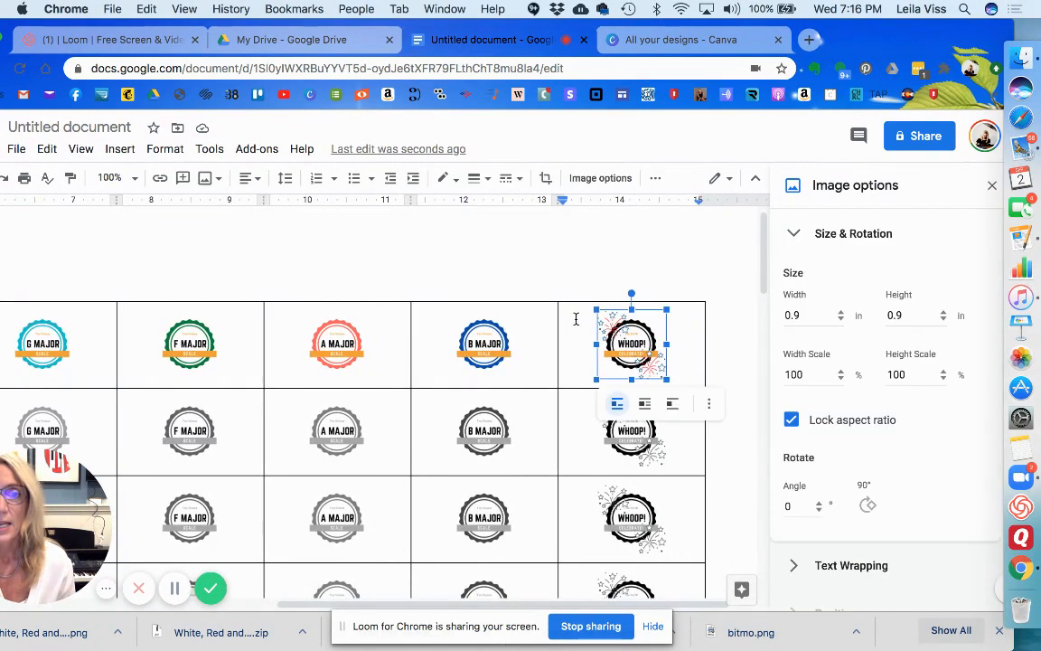
scroll(577, 319, "down", 1)
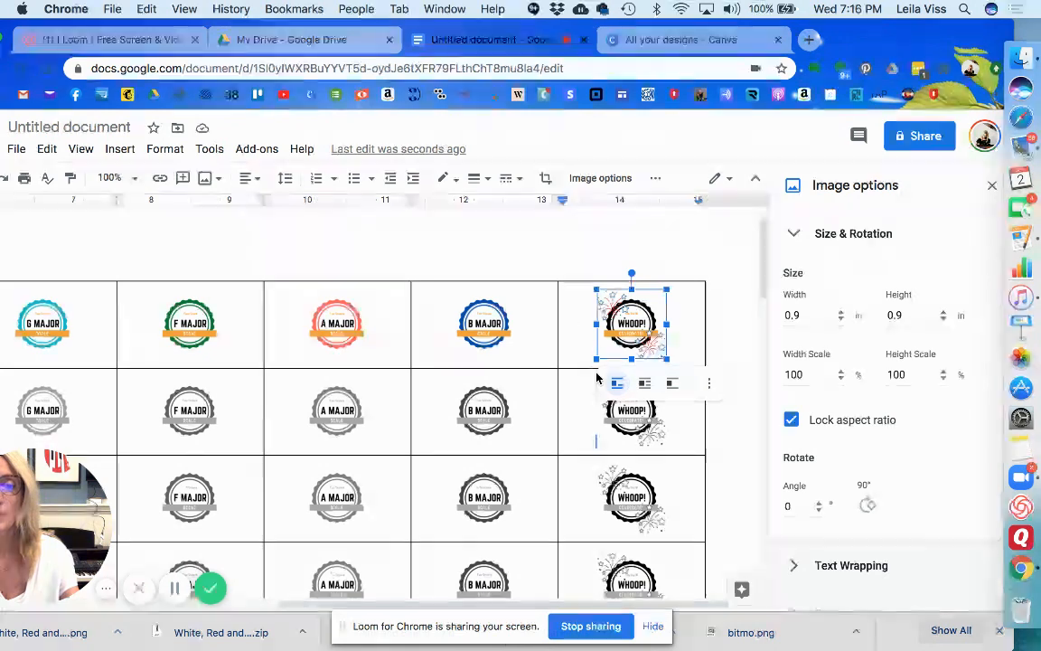
left_click_drag(582, 356, 581, 353)
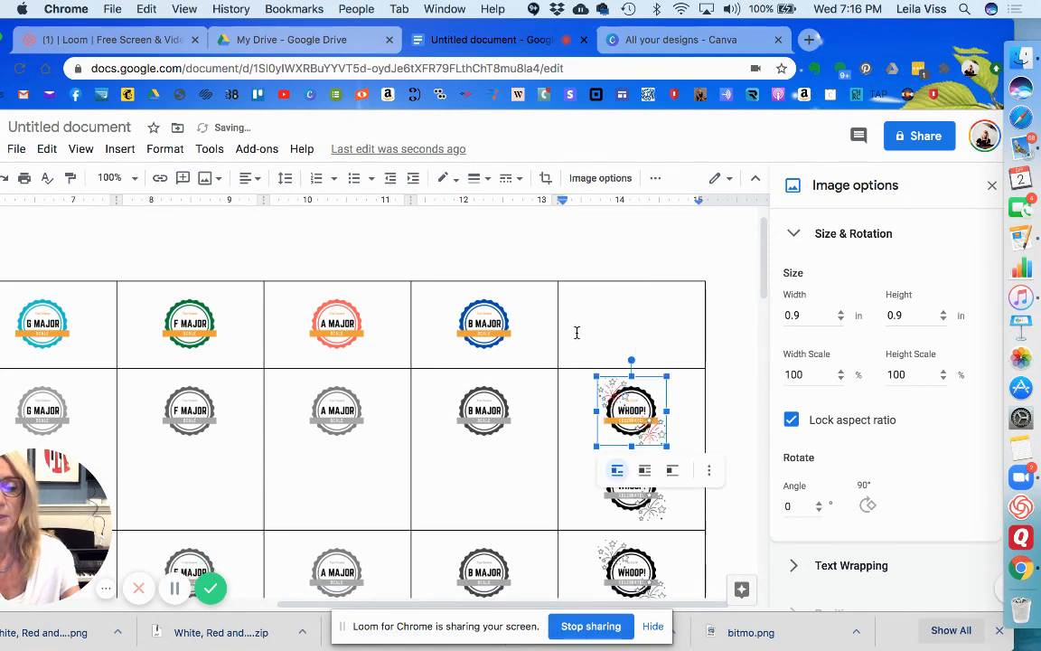
key("super+z")
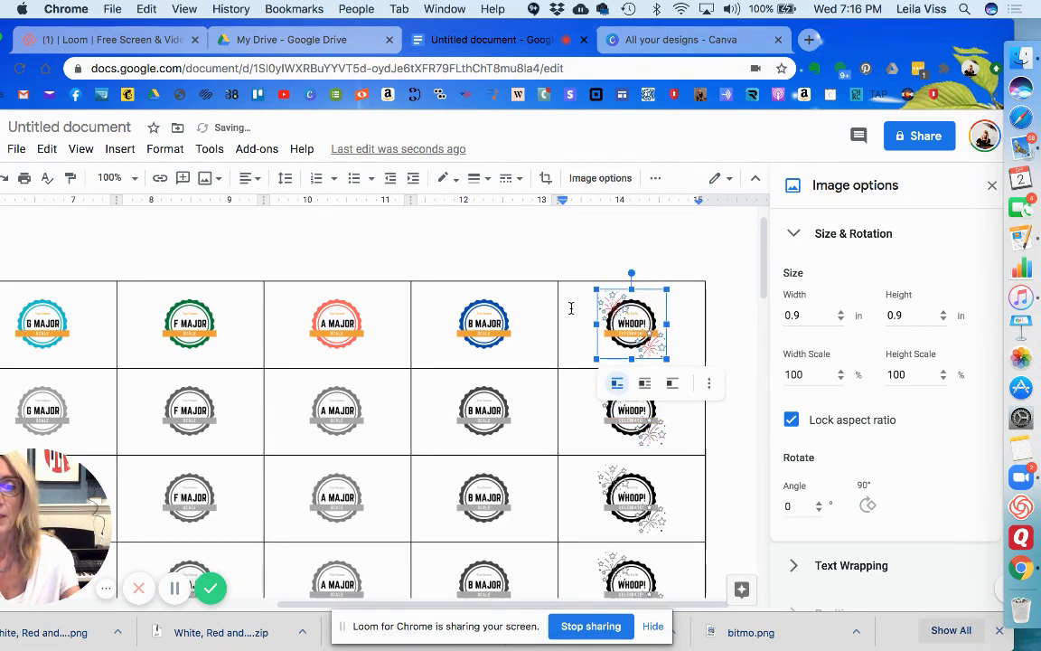
Select the Whoop! column from the header badge down through the student rows and set its cell border color to red.
scroll(570, 333, "down", 5)
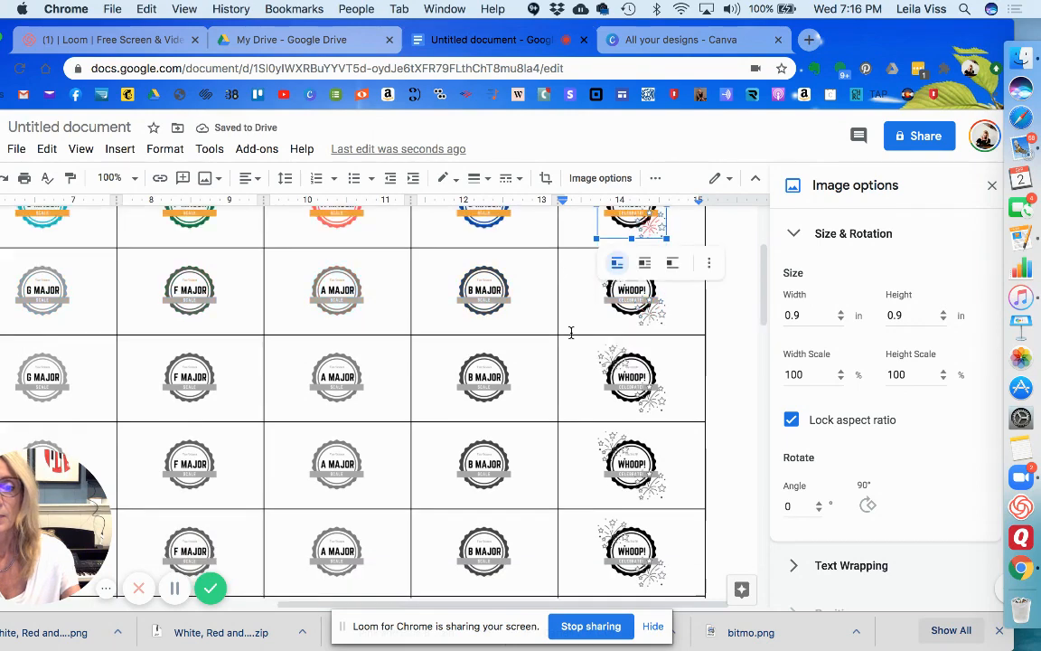
scroll(633, 423, "up", 2)
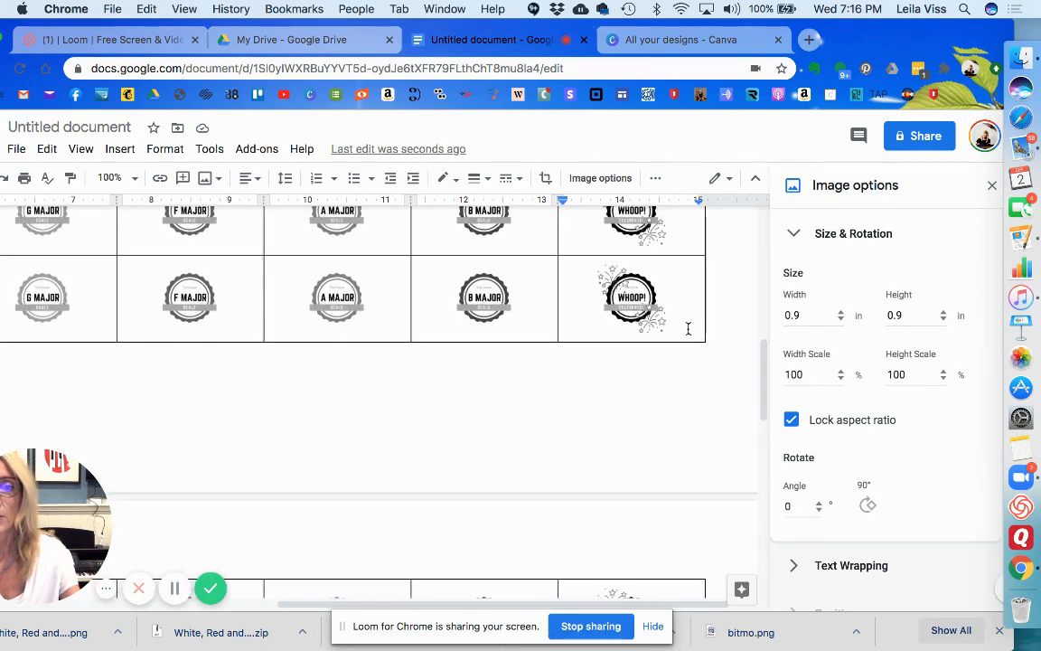
left_click(688, 329, "shift")
scroll(688, 329, "up", 5)
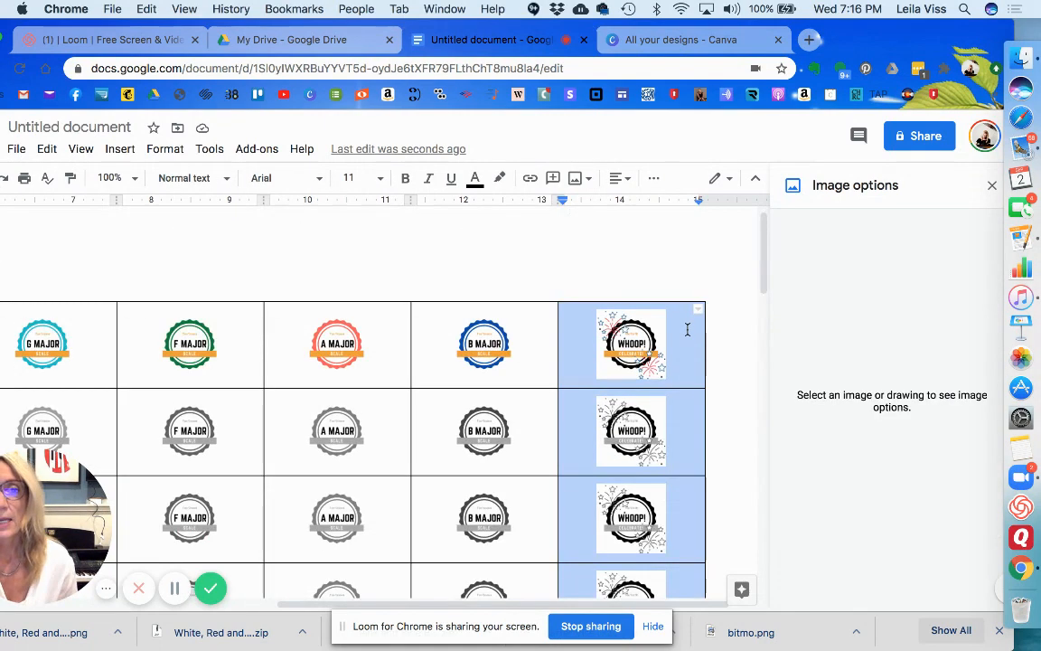
left_click(655, 179)
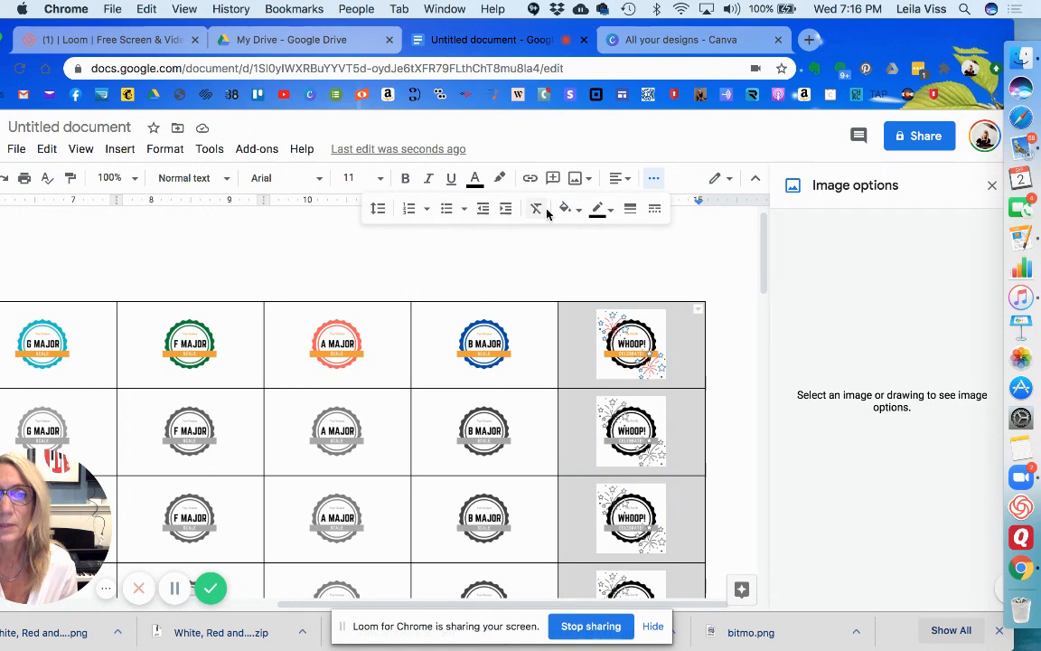
left_click(604, 211)
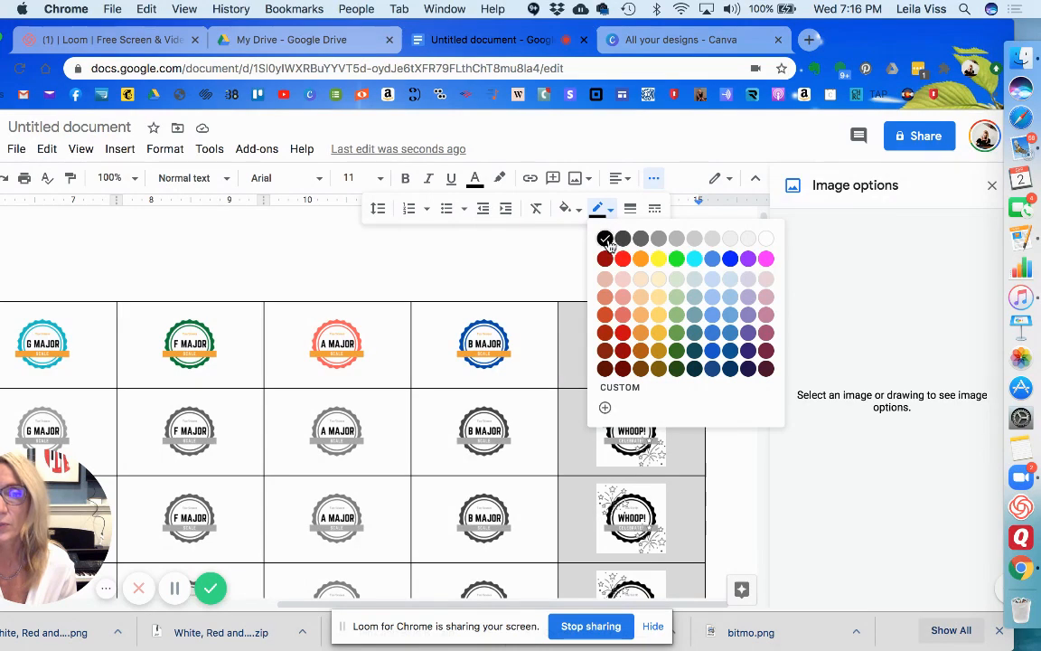
left_click(605, 239)
left_click(605, 212)
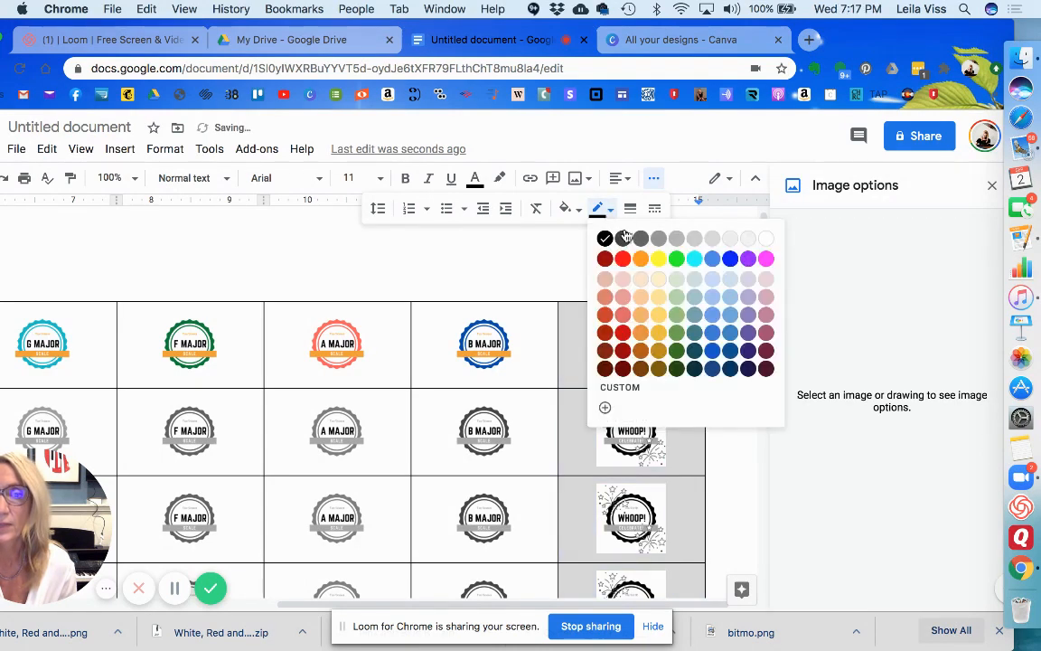
left_click(622, 259)
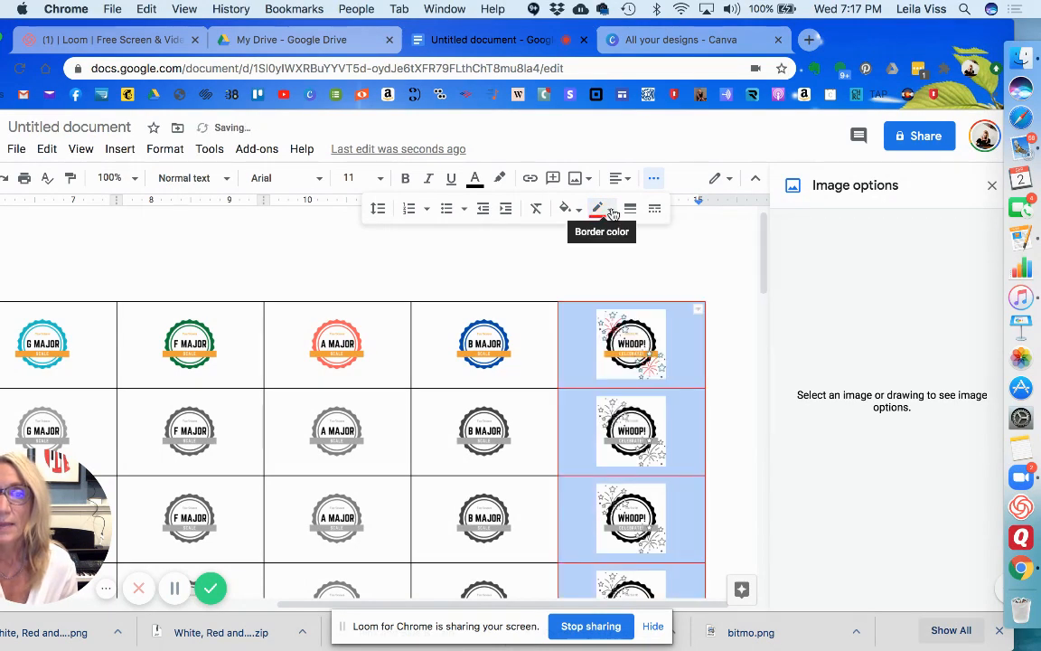
Set the border width of the selected Whoop! column cells to 3pt and deselect the column.
left_click(630, 208)
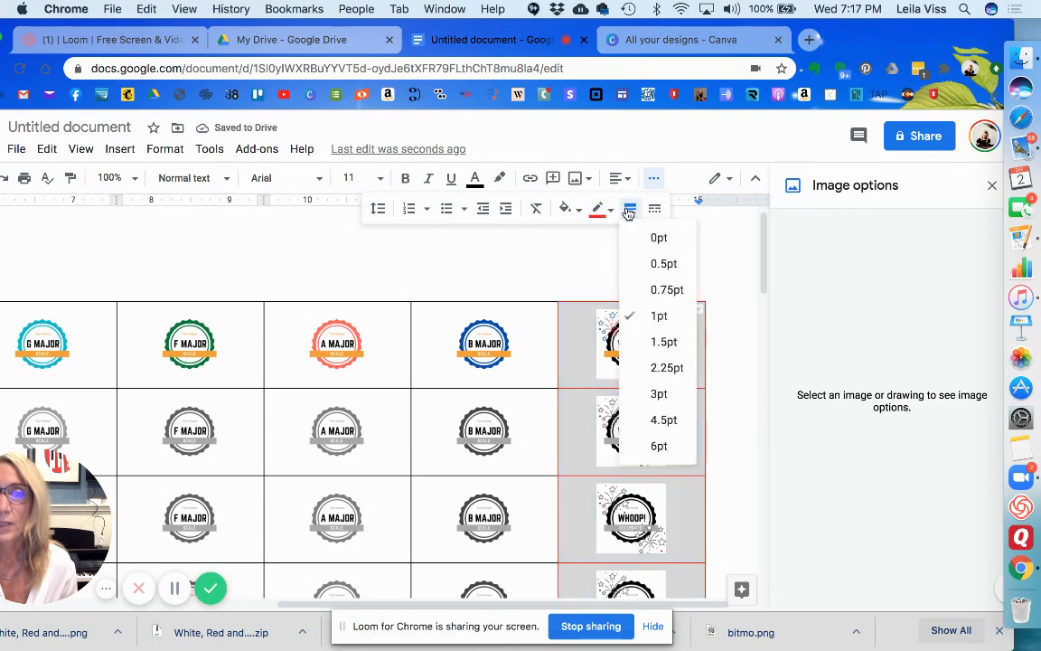
left_click(659, 394)
left_click(502, 271)
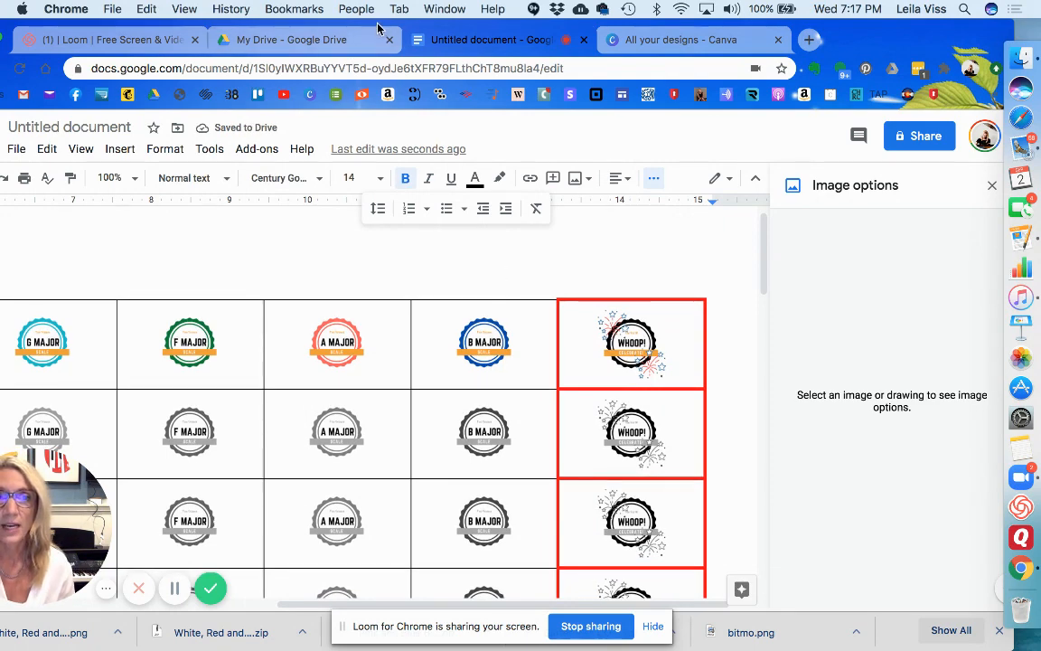
Look over the badge board from the last column back to the owner column and down the student rows.
left_click_drag(377, 28, 547, 28)
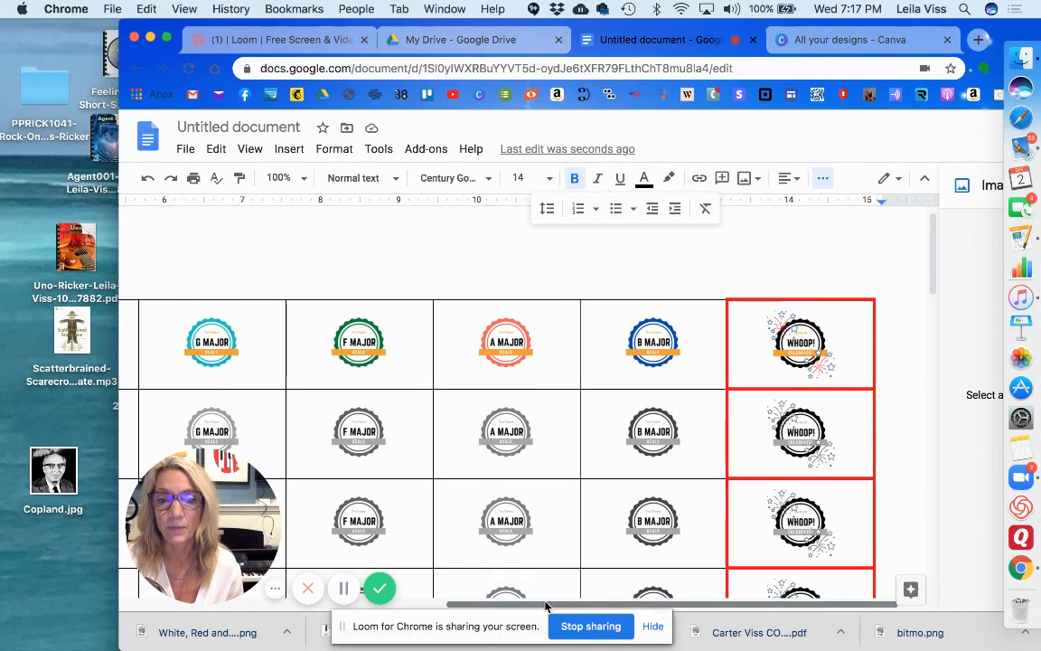
left_click_drag(546, 605, 396, 597)
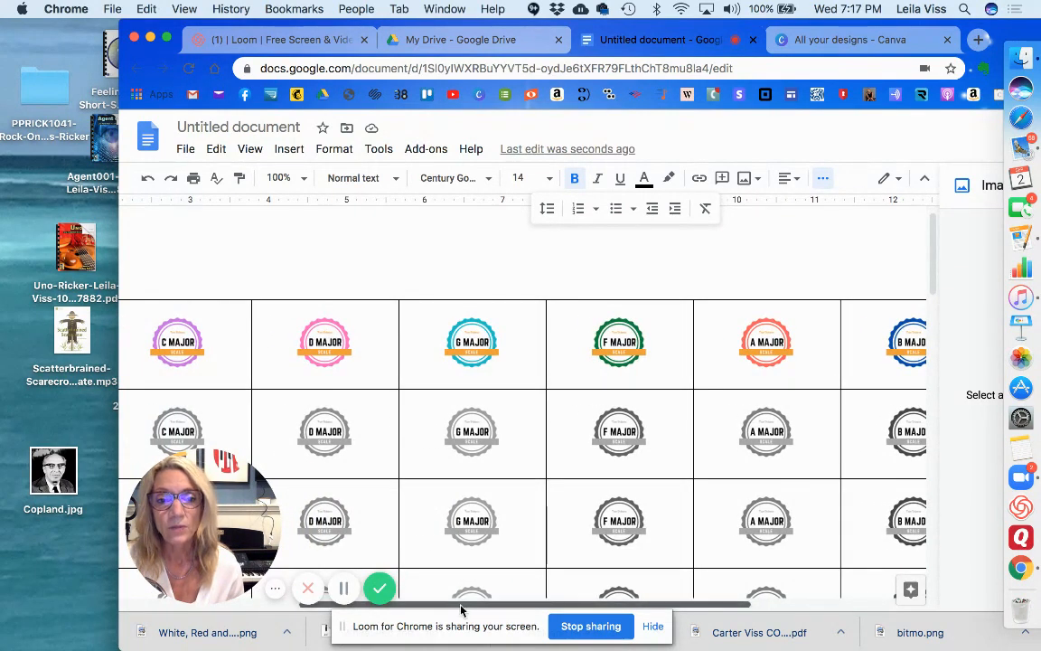
scroll(461, 609, "left", 5)
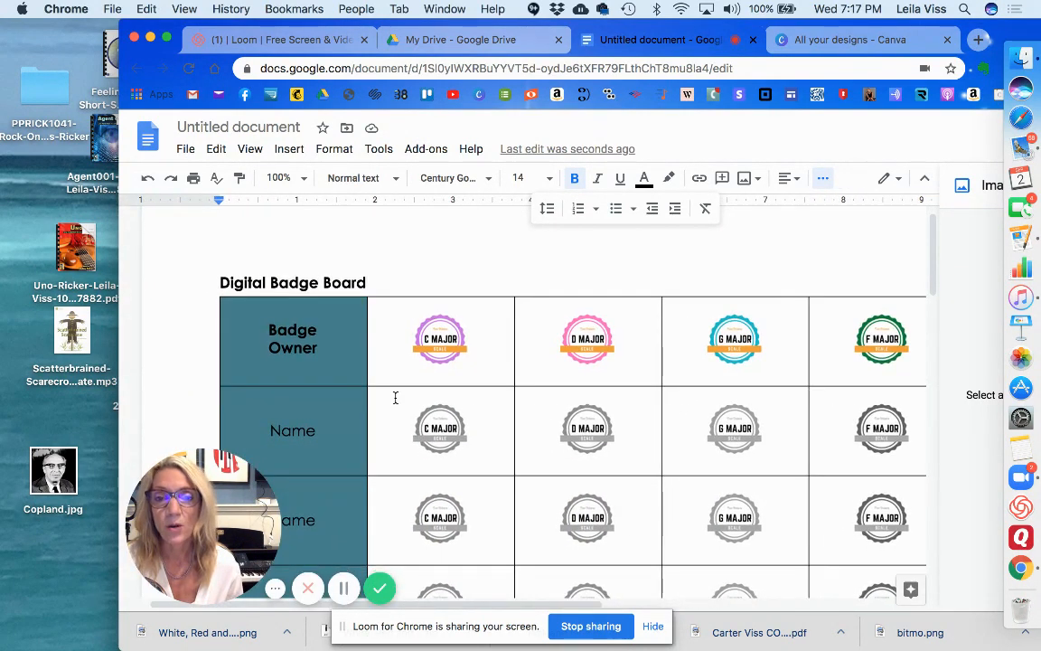
scroll(395, 397, "down", 2)
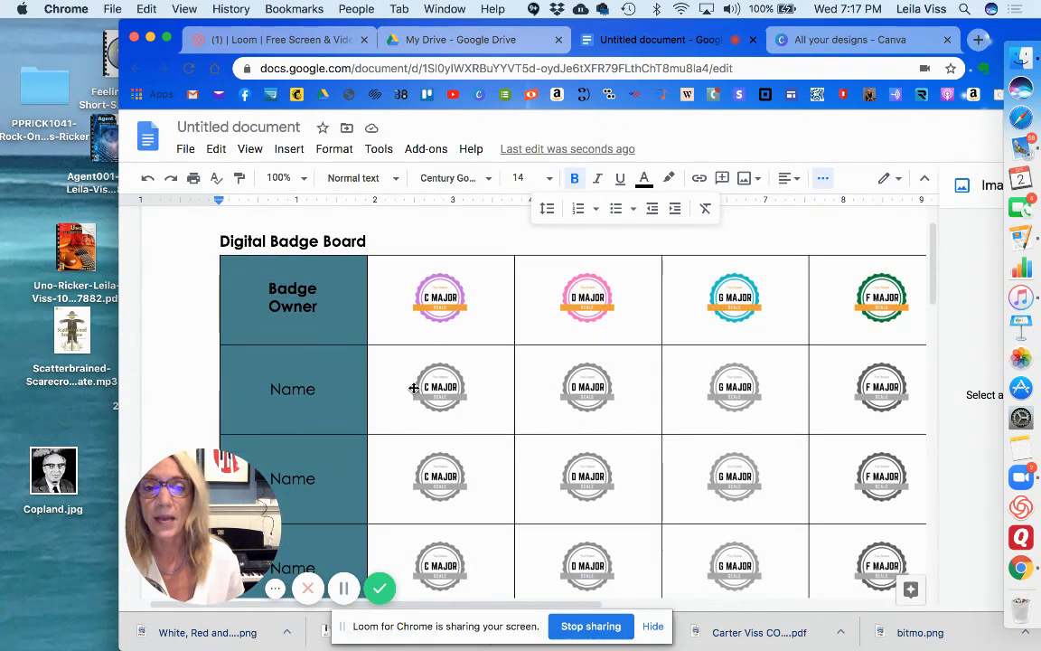
scroll(414, 389, "down", 3)
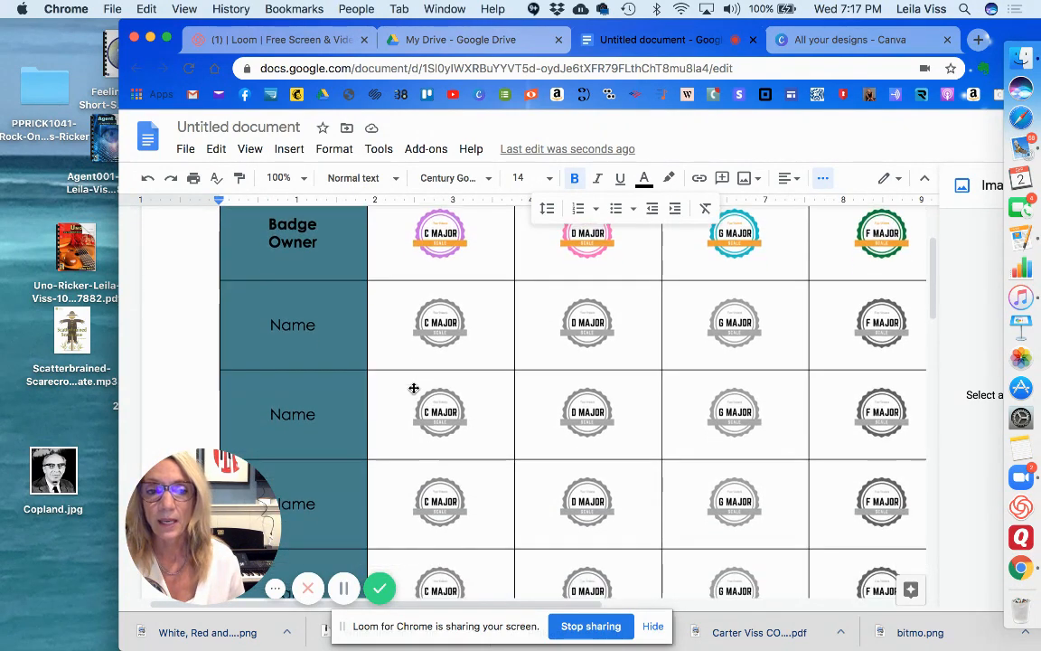
scroll(414, 389, "down", 1)
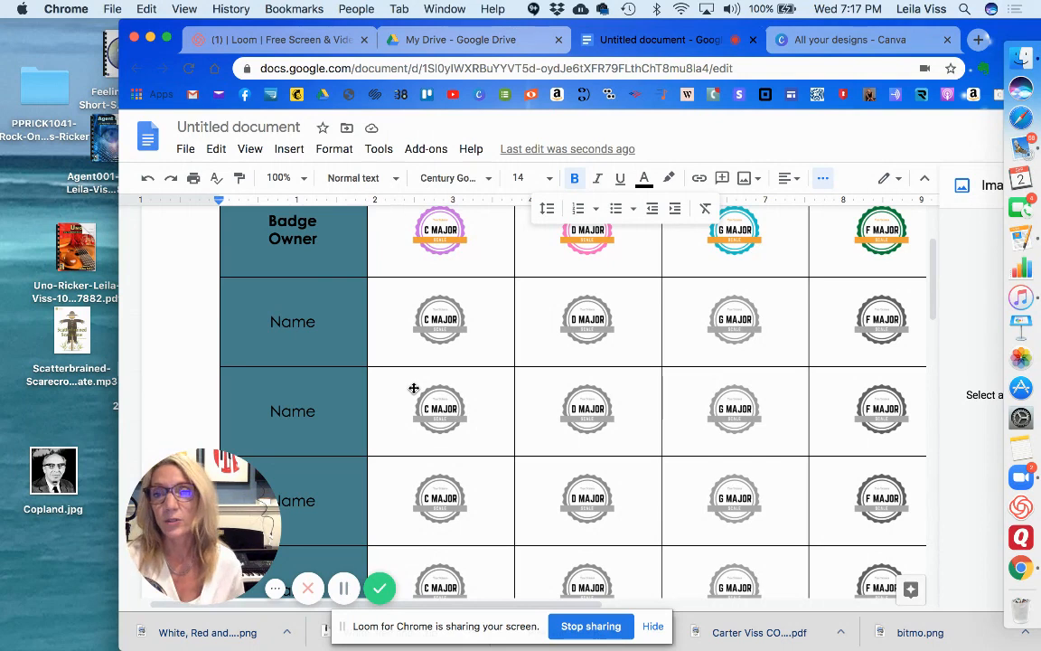